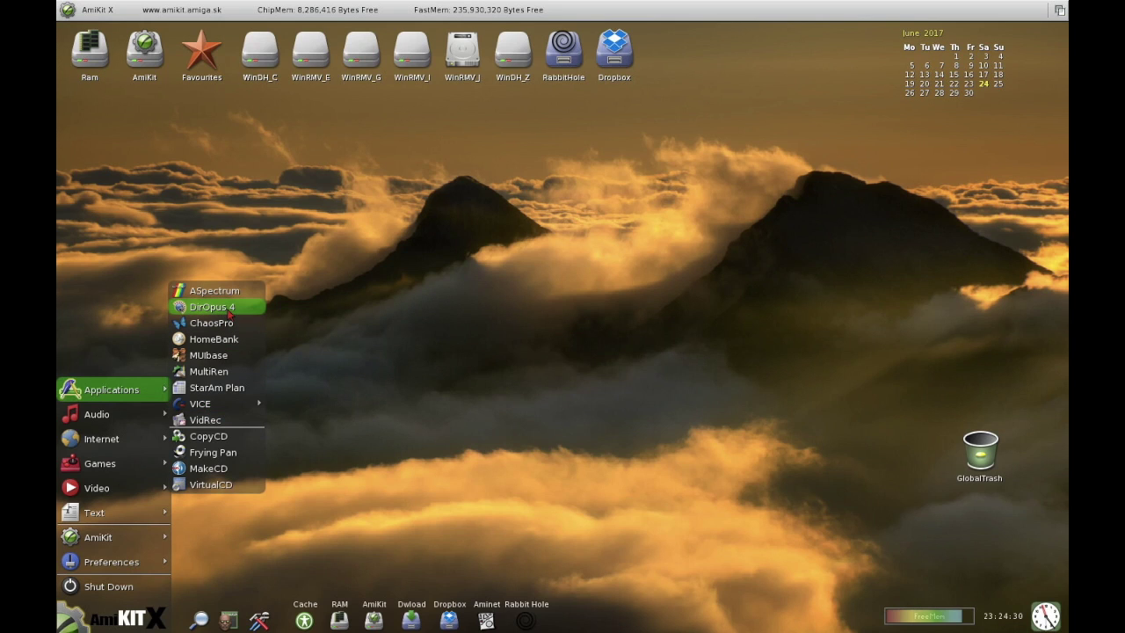
Launch DirOpus 4 and open the AmiKit drive from the desktop in its own window.
left_click(230, 313)
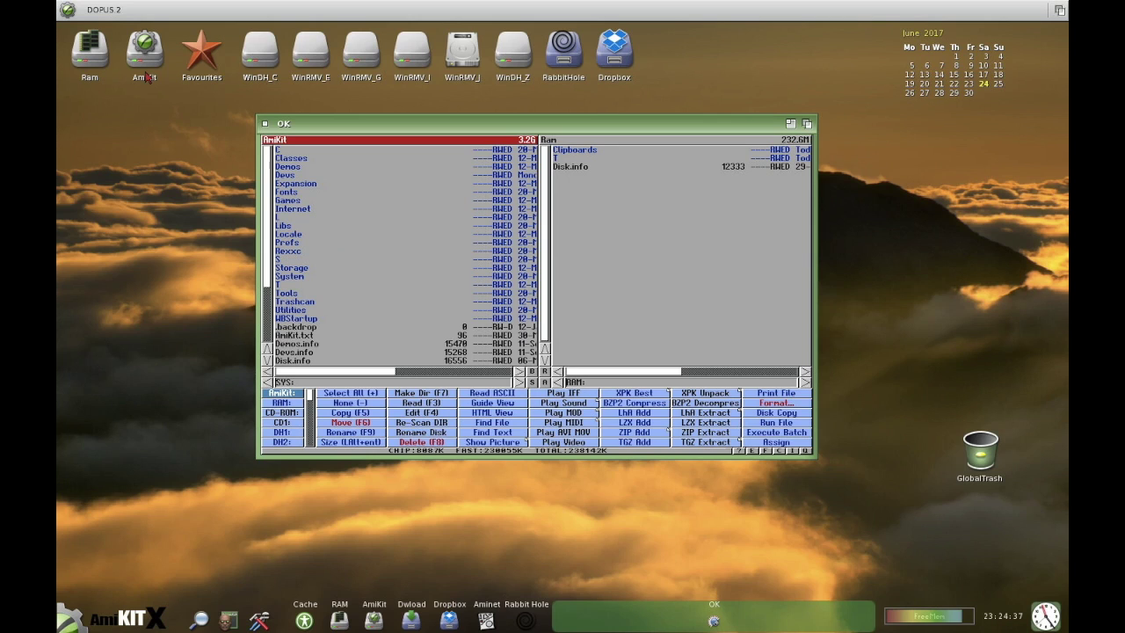
double_click(153, 48)
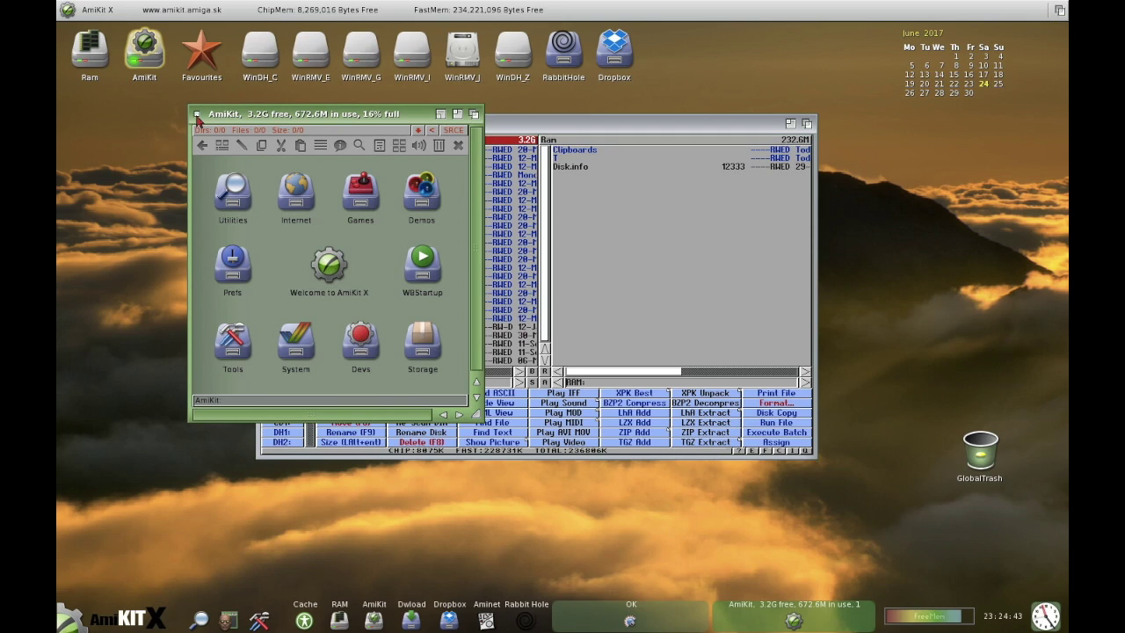
Switch to the device list, view the contents of the WinDH_Z volume and close its window.
left_click(197, 116)
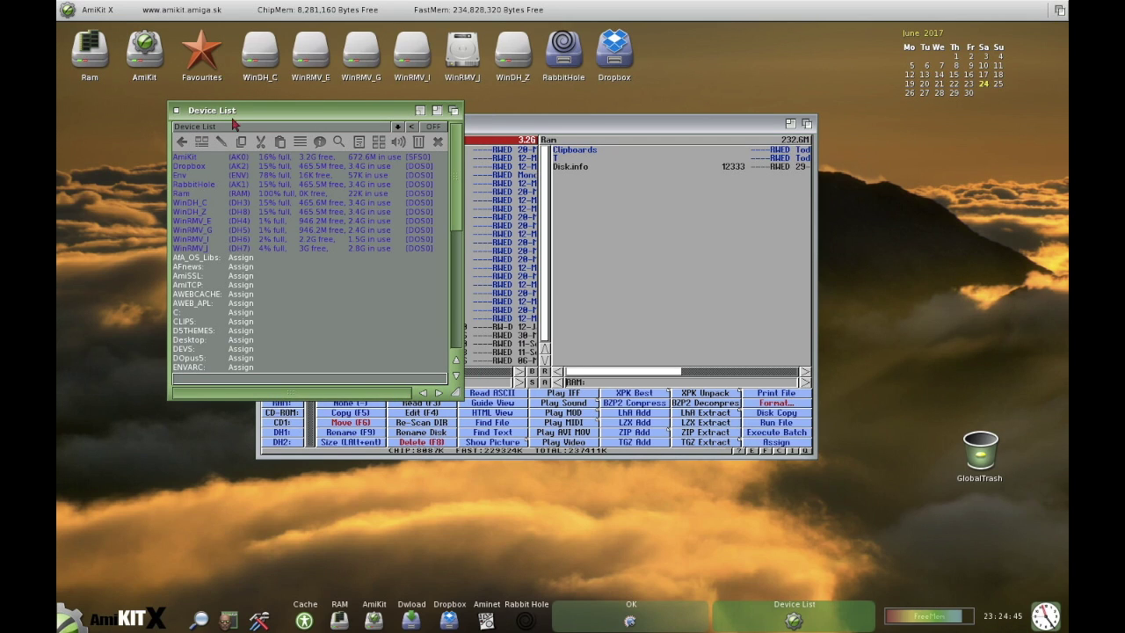
double_click(216, 214)
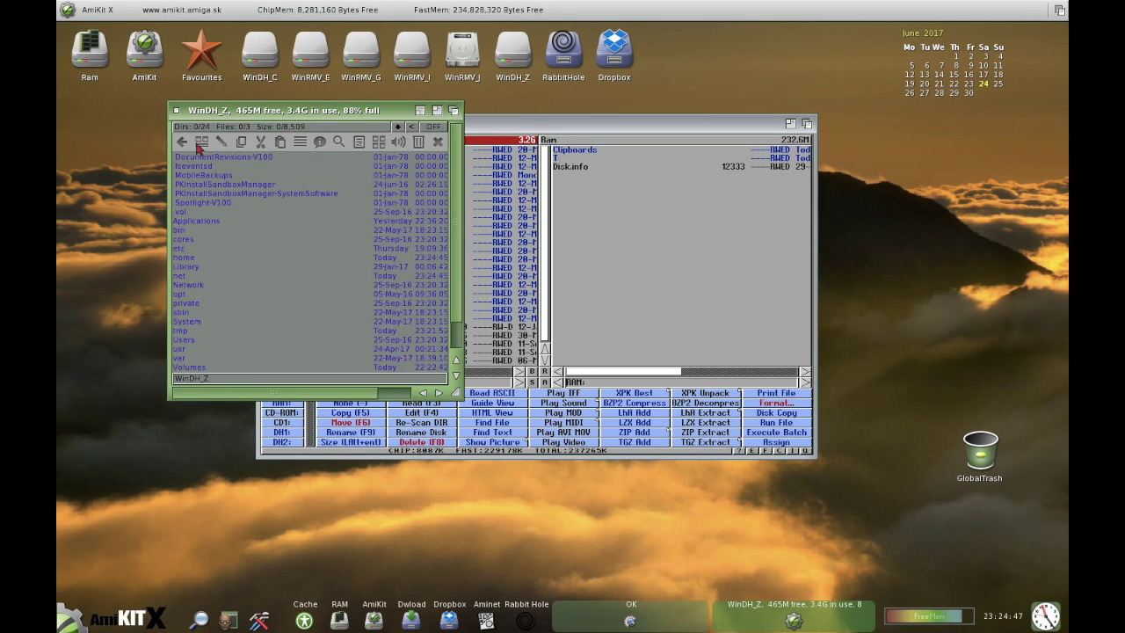
left_click(176, 111)
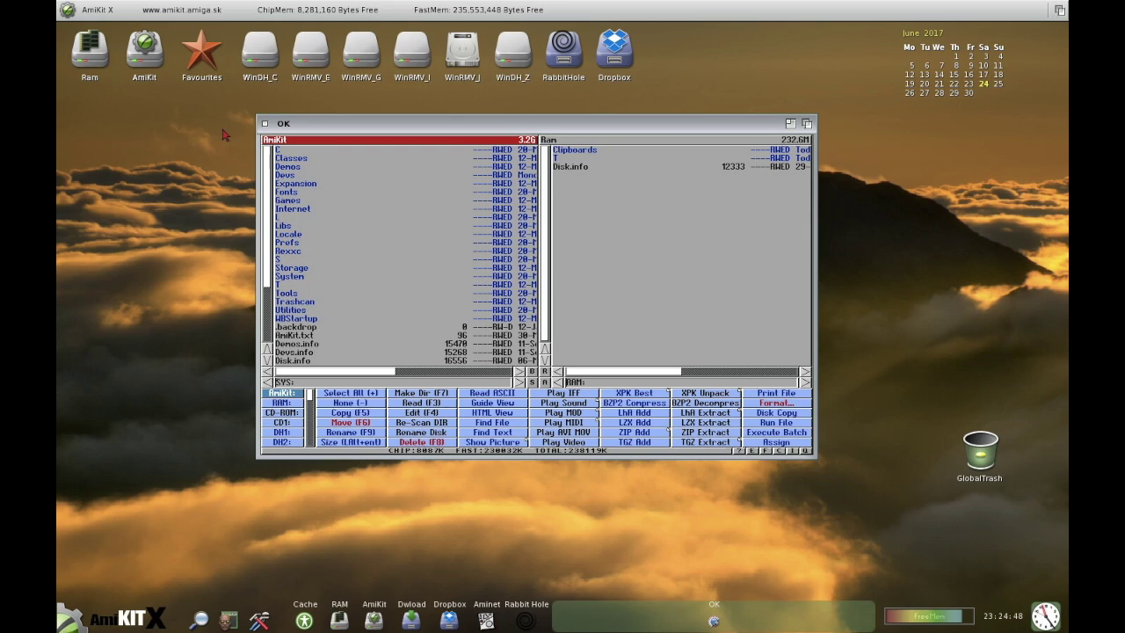
Bring DirOpus 4 back into focus and close it.
left_click(316, 126)
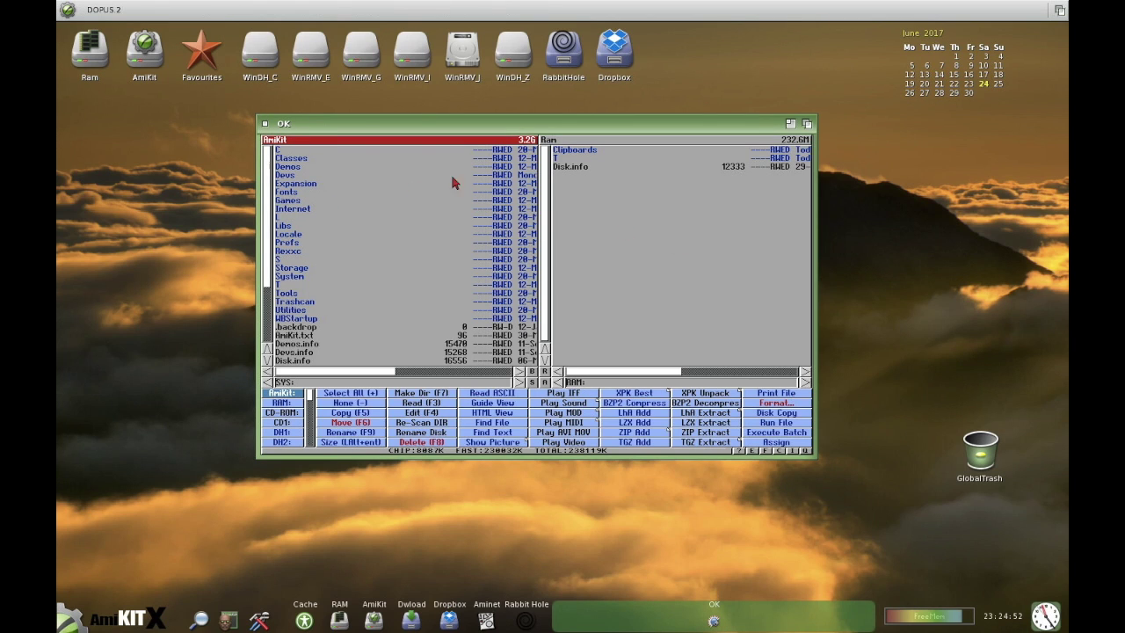
left_click(264, 124)
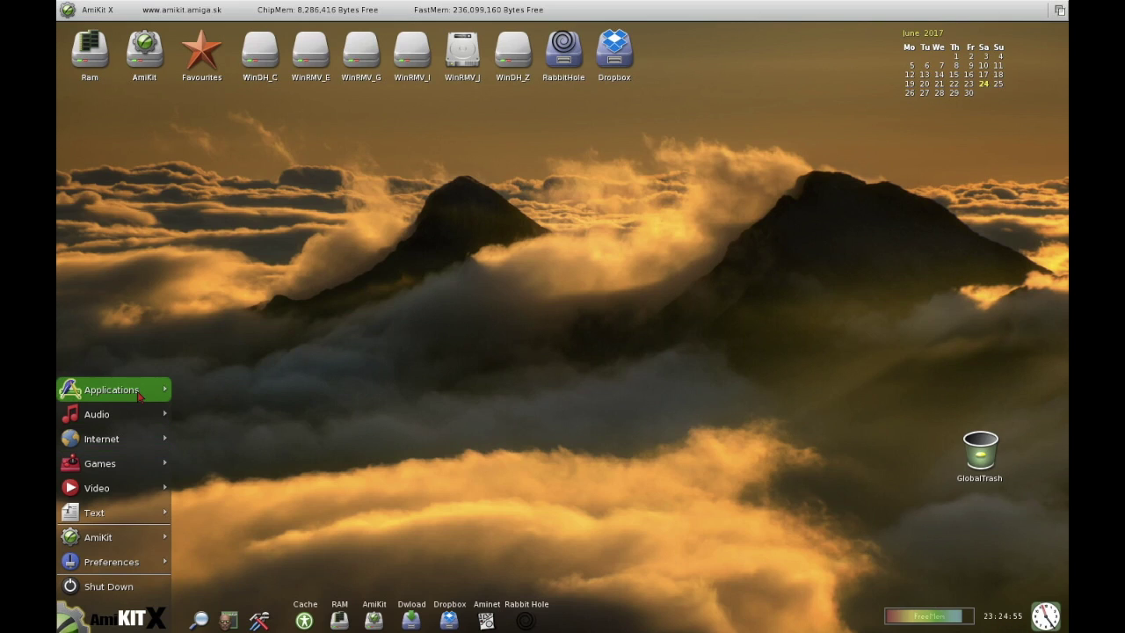
Launch the Frying Pan disc-burning application, view its ISO builder and close it.
mouse_move(139, 396)
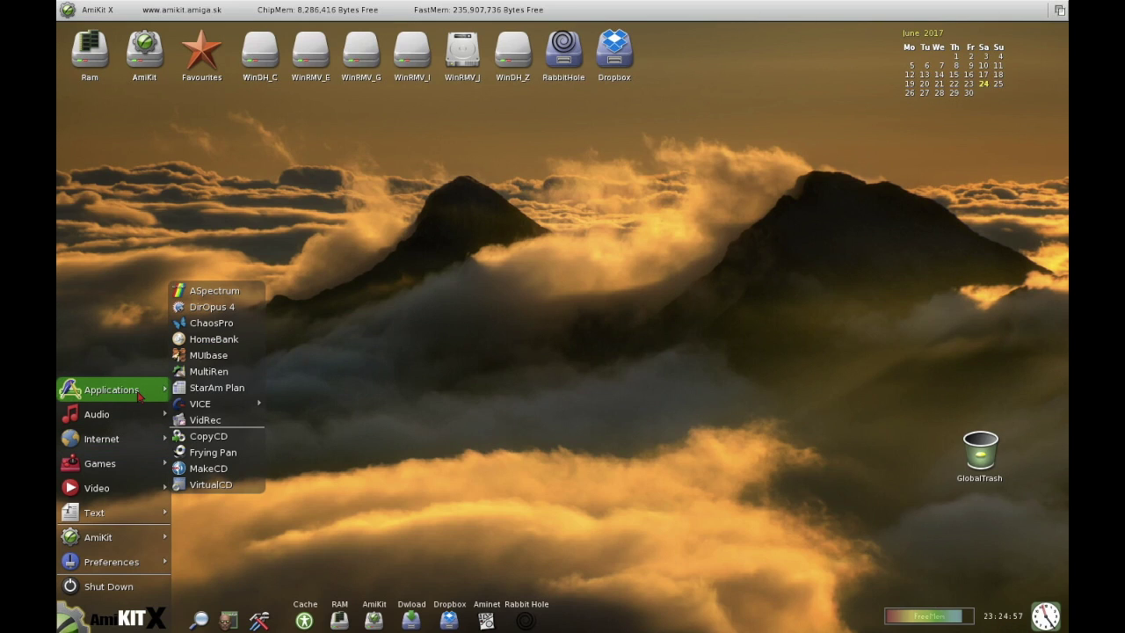
left_click(239, 454)
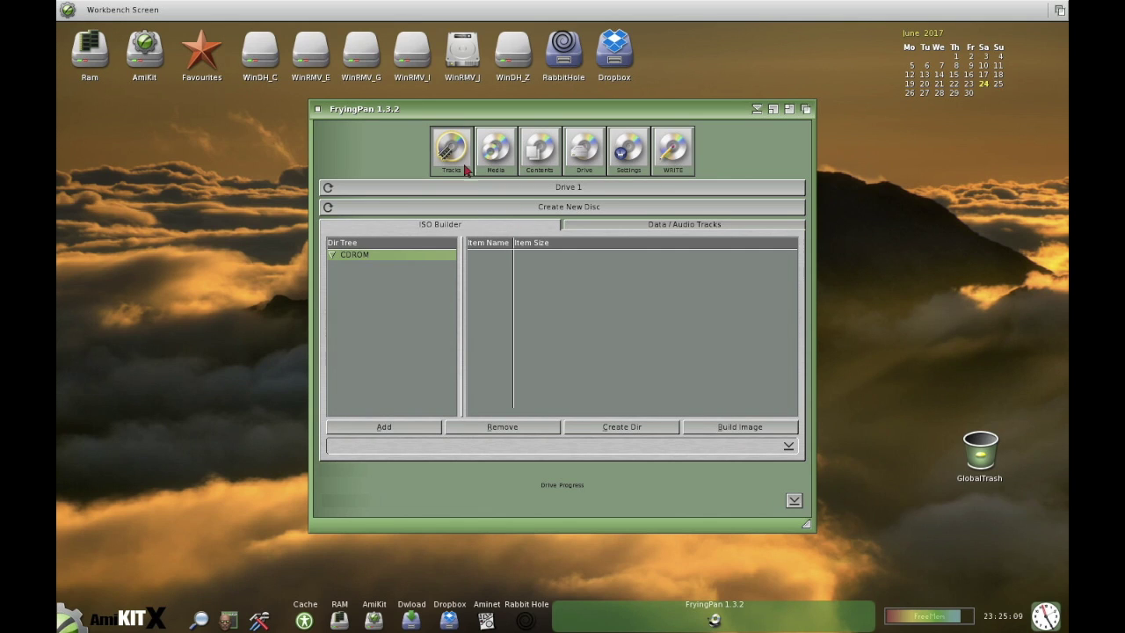
left_click(317, 110)
Launch VirtualCD and mount the preset ISO file as a device.
left_click(69, 615)
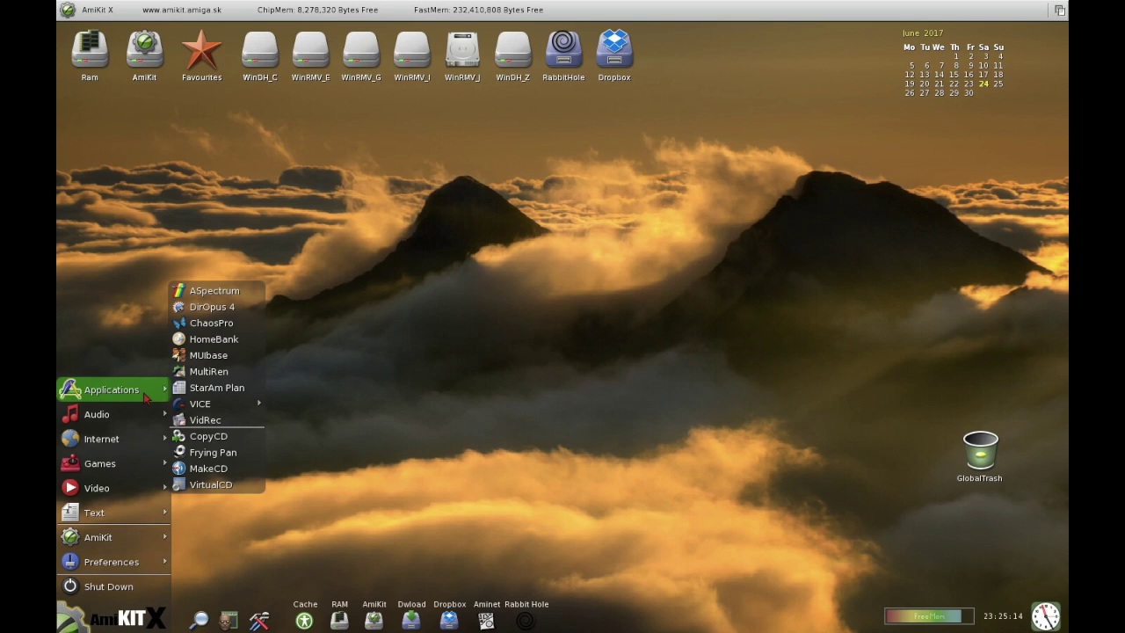
left_click(253, 486)
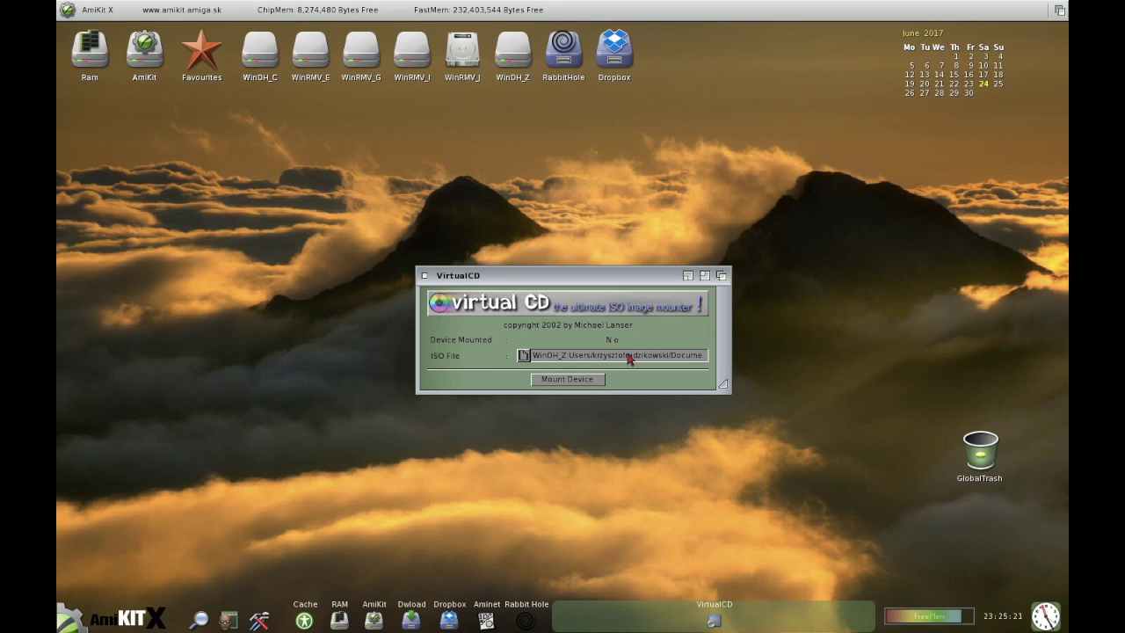
left_click(548, 380)
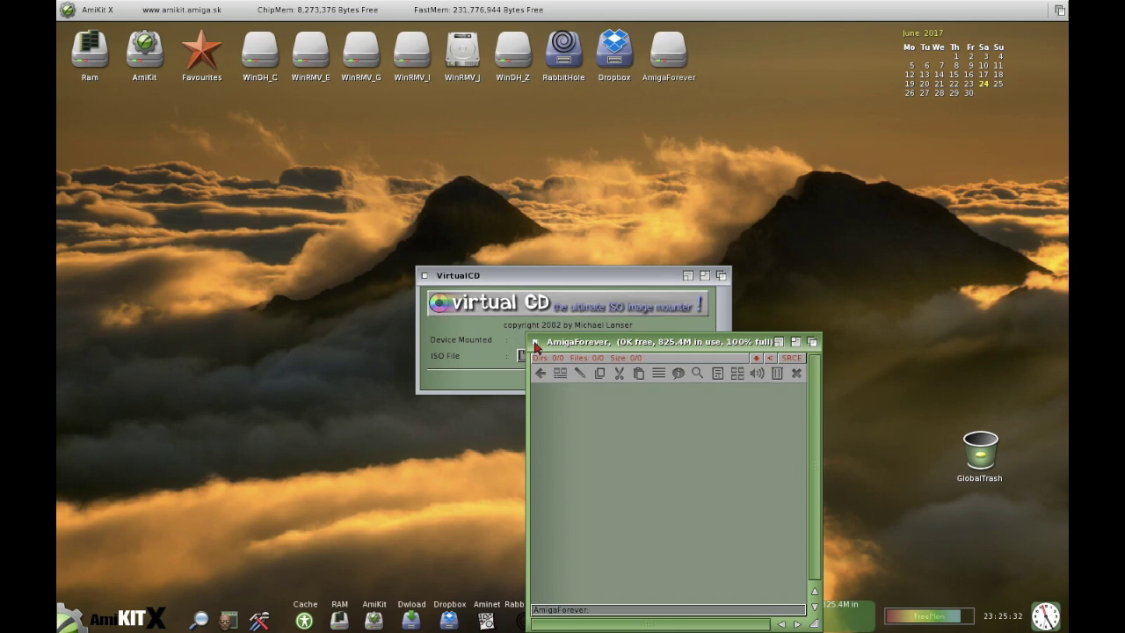
Close the AmigaForever disc window and dismount the virtual CD device.
left_click(535, 342)
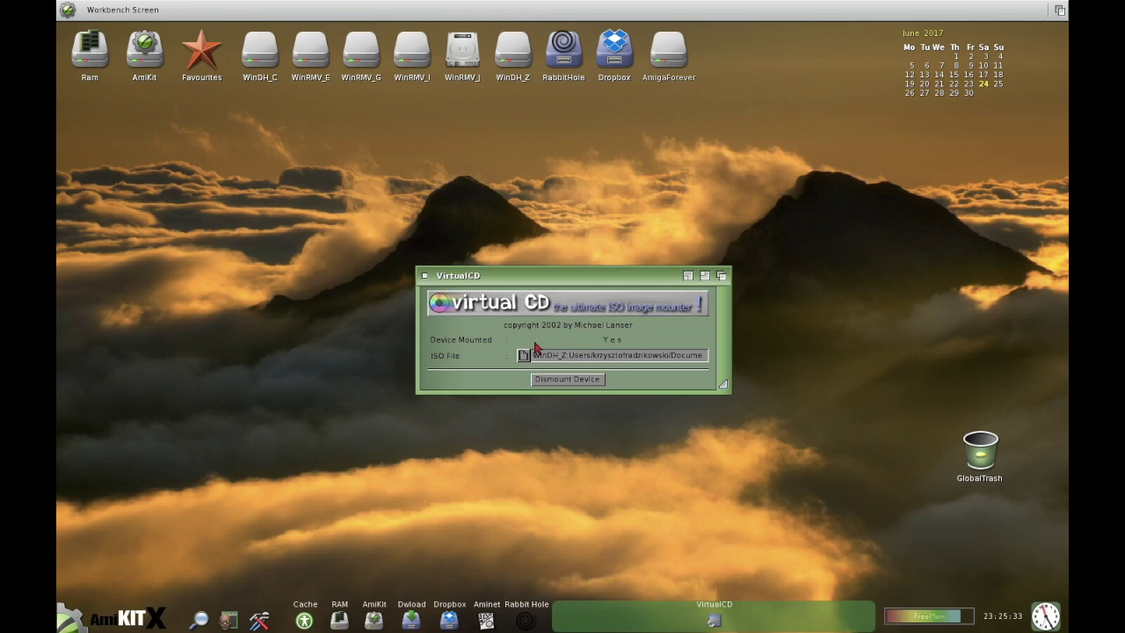
left_click(563, 380)
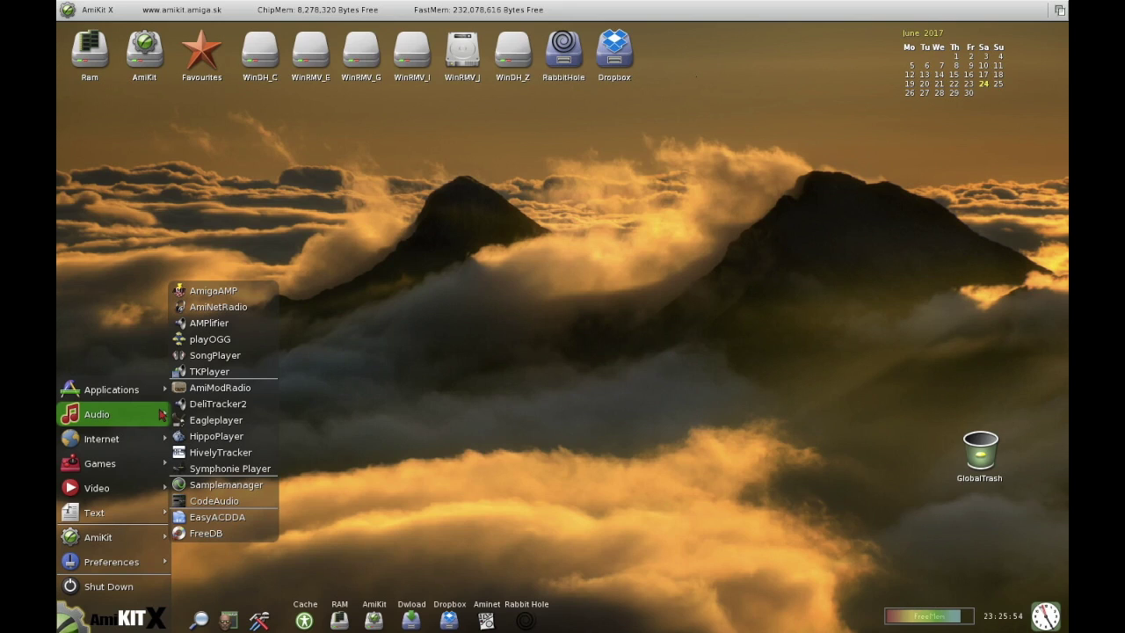
Launch the AmigaAMP audio player, view its player and playlist windows, and close it.
left_click(231, 295)
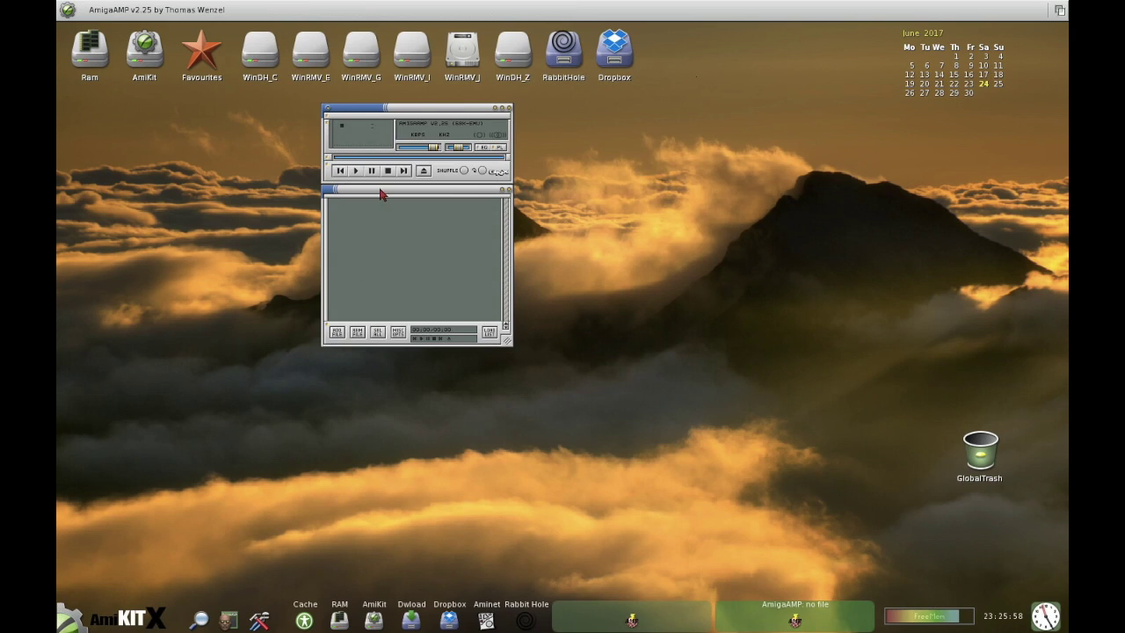
left_click(327, 109)
Launch AmiNetRadio and play the preset komplex2.psyradio.org:8020 internet radio stream.
left_click(72, 618)
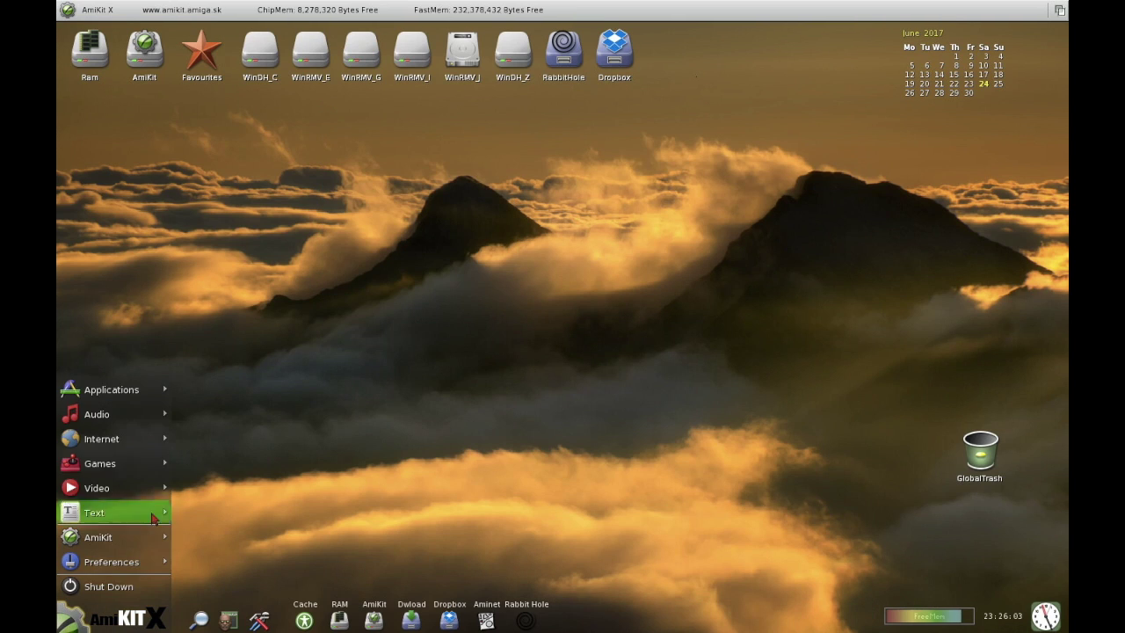
mouse_move(141, 415)
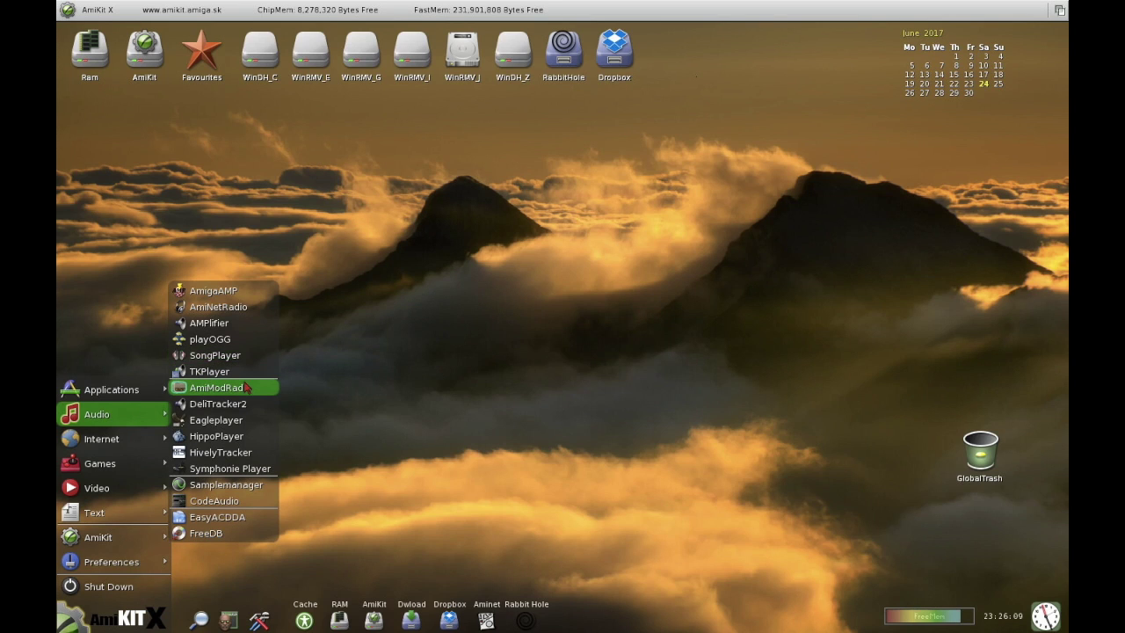
left_click(250, 309)
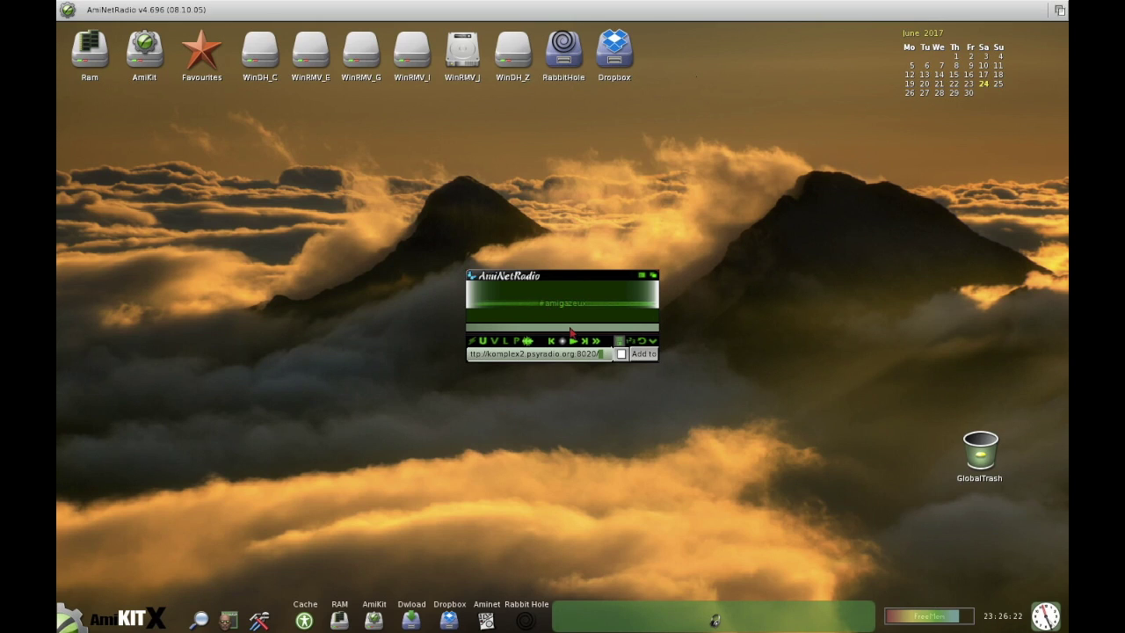
left_click(573, 340)
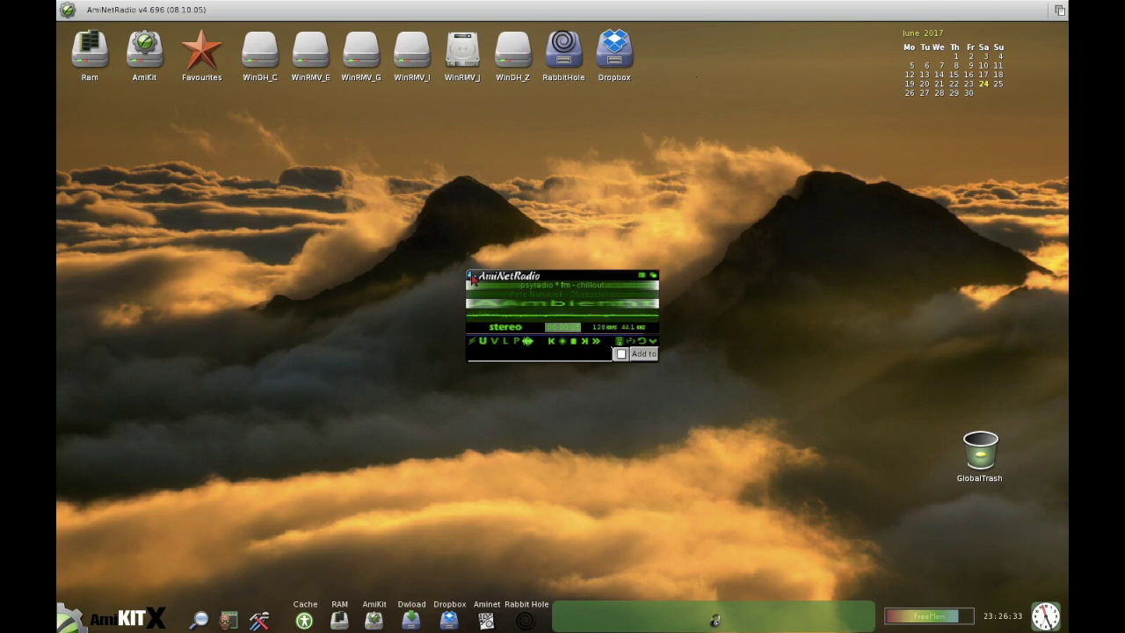
Launch HippoPlayer and load all the modules from the Eagleplayer module folder into a new playlist.
left_click(88, 618)
mouse_move(152, 417)
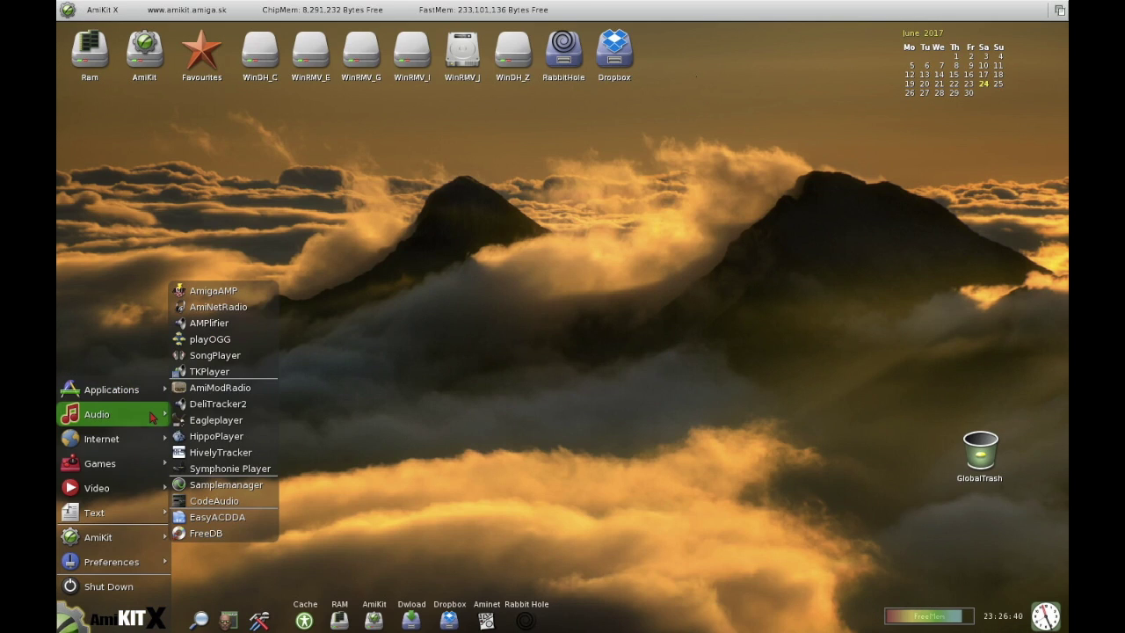
left_click(244, 439)
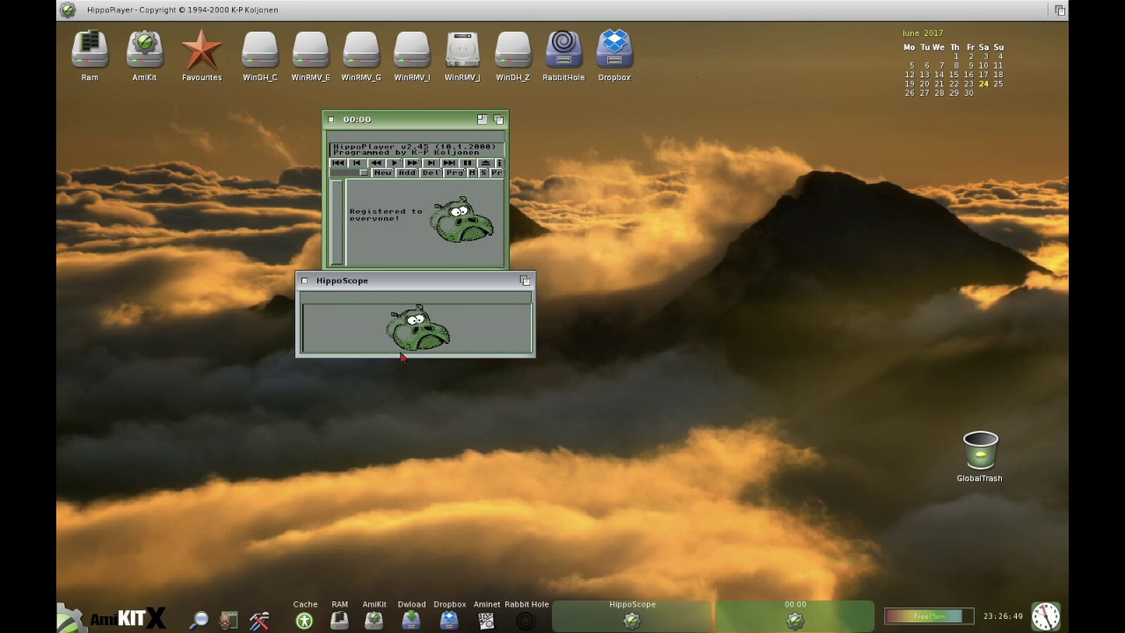
left_click(383, 172)
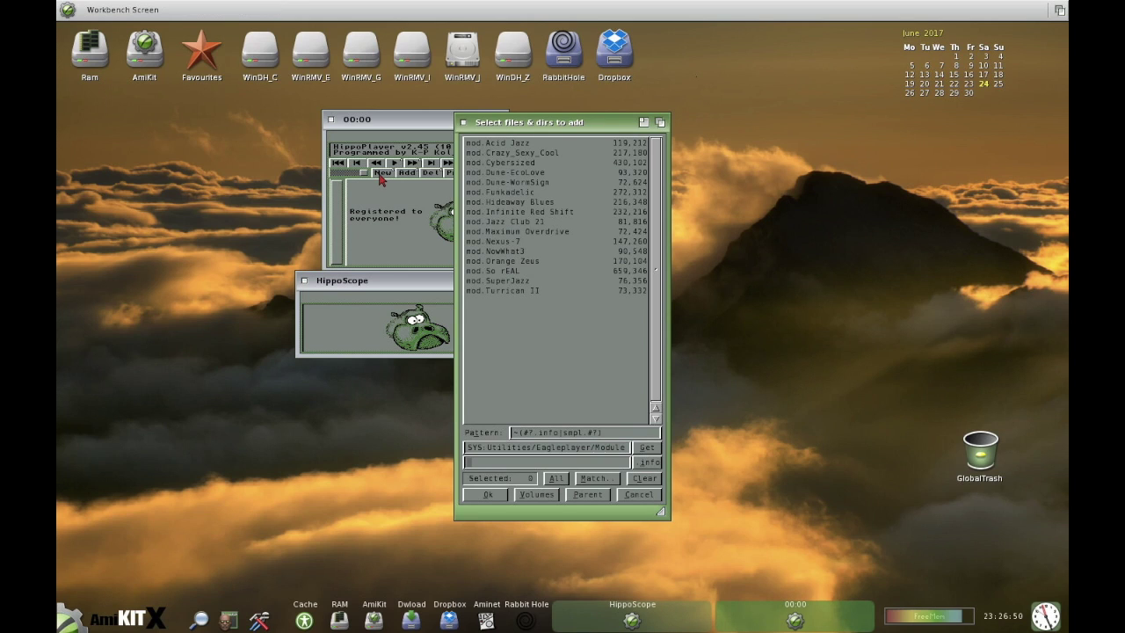
left_click(555, 477)
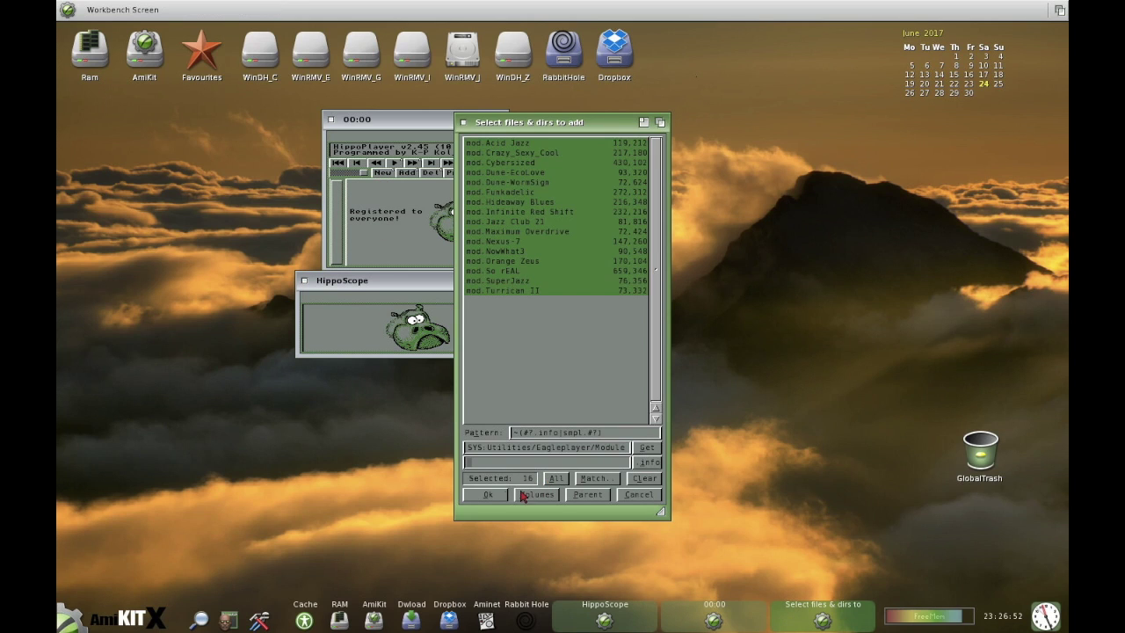
left_click(492, 495)
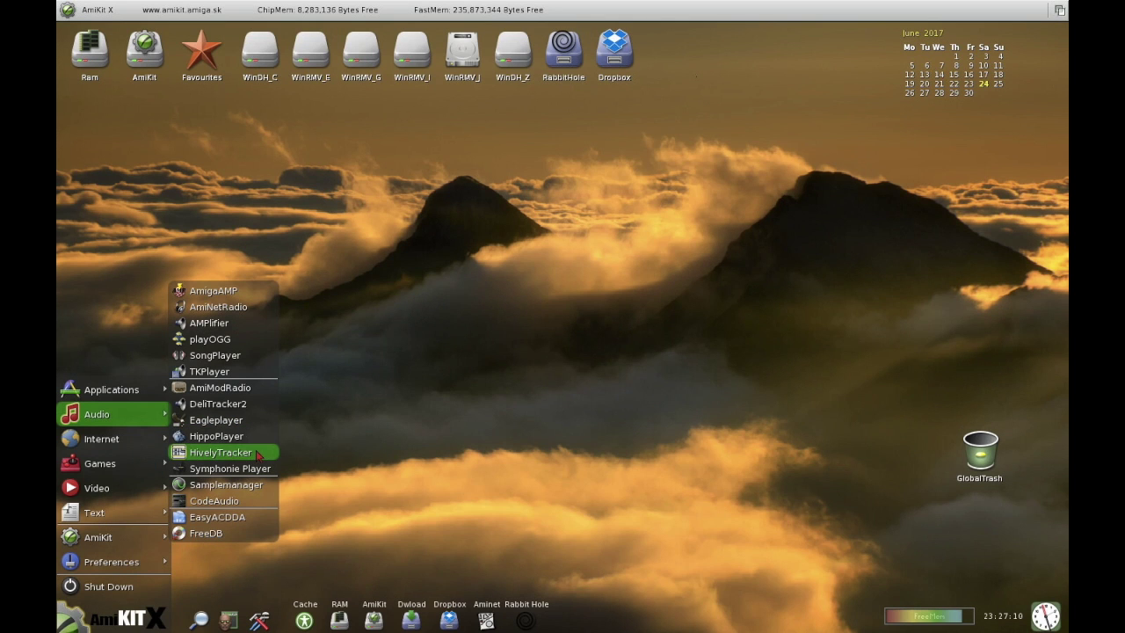
Launch HivelyTracker and choose the song "HVL.doobrey gubbins" for loading.
left_click(258, 455)
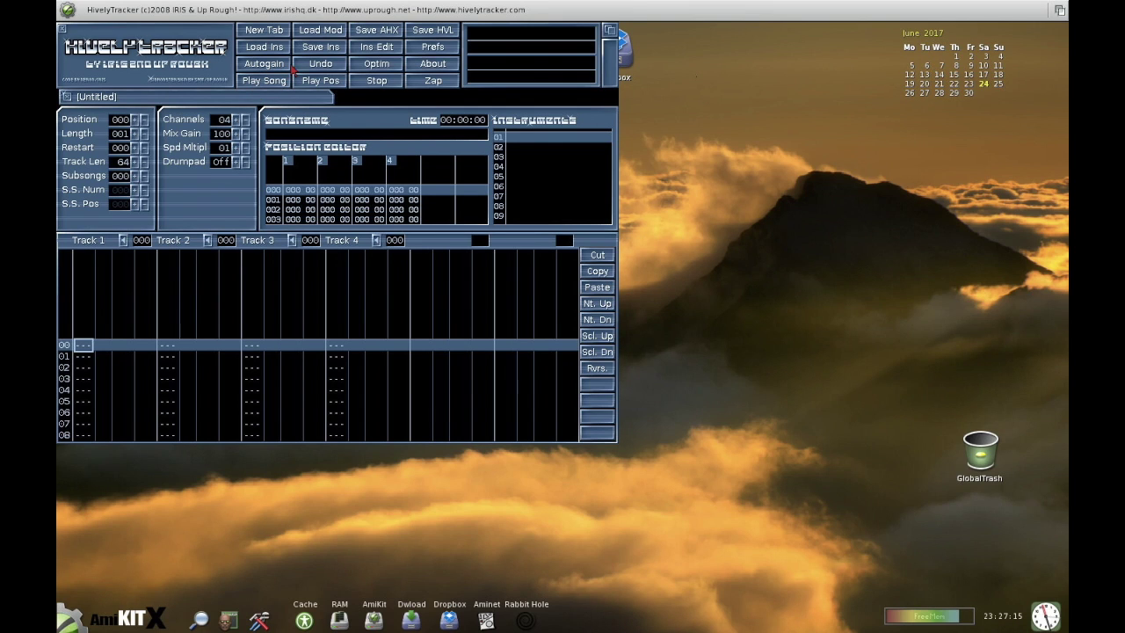
left_click(318, 35)
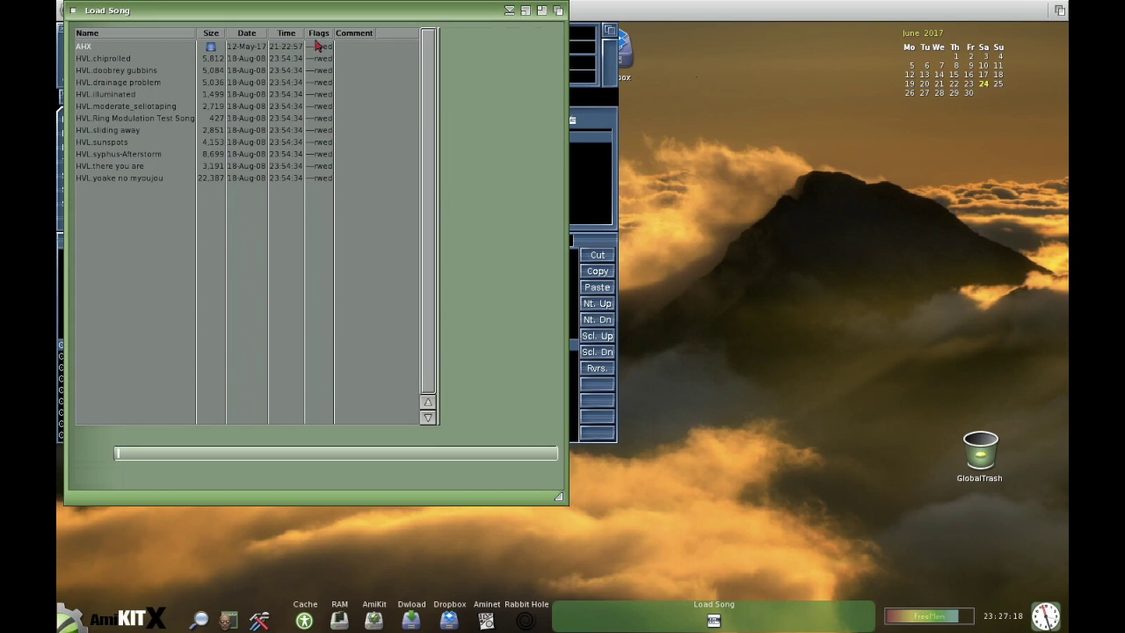
left_click(154, 73)
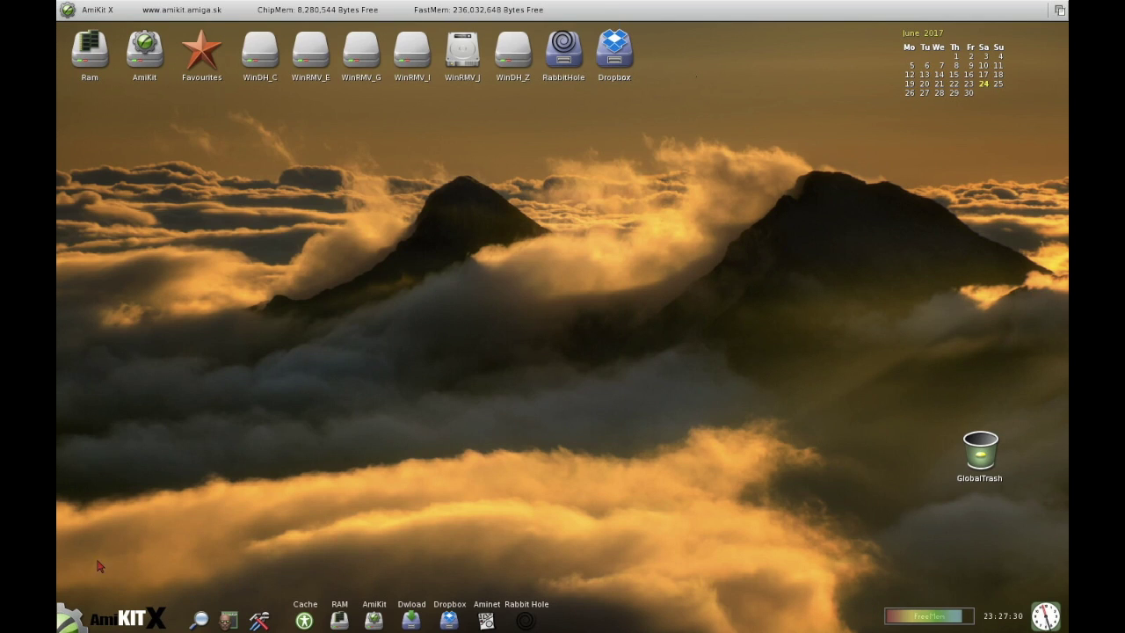
left_click(70, 620)
mouse_move(139, 437)
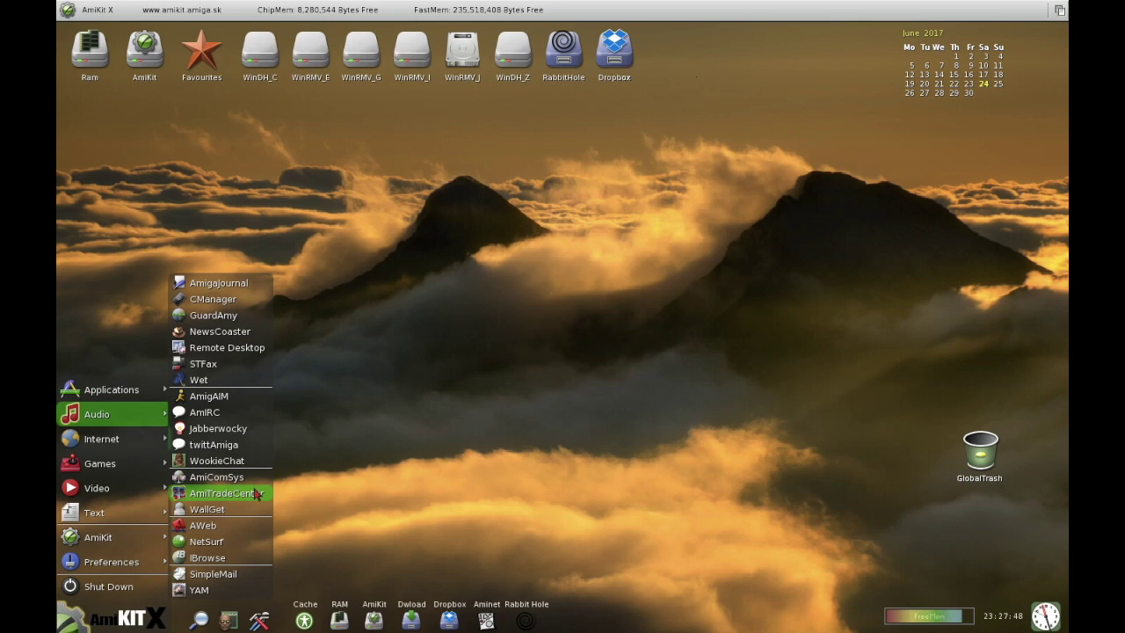
left_click(372, 473)
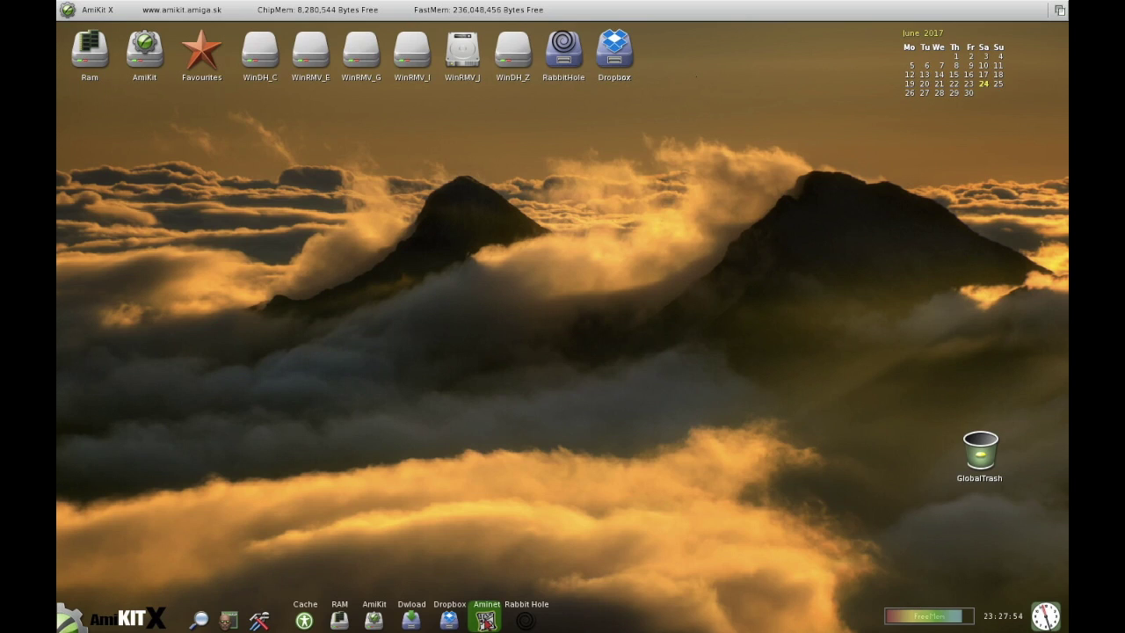
Connect to the Aminet FTP archive, move its window higher, browse the dev directory and close the window.
left_click(485, 621)
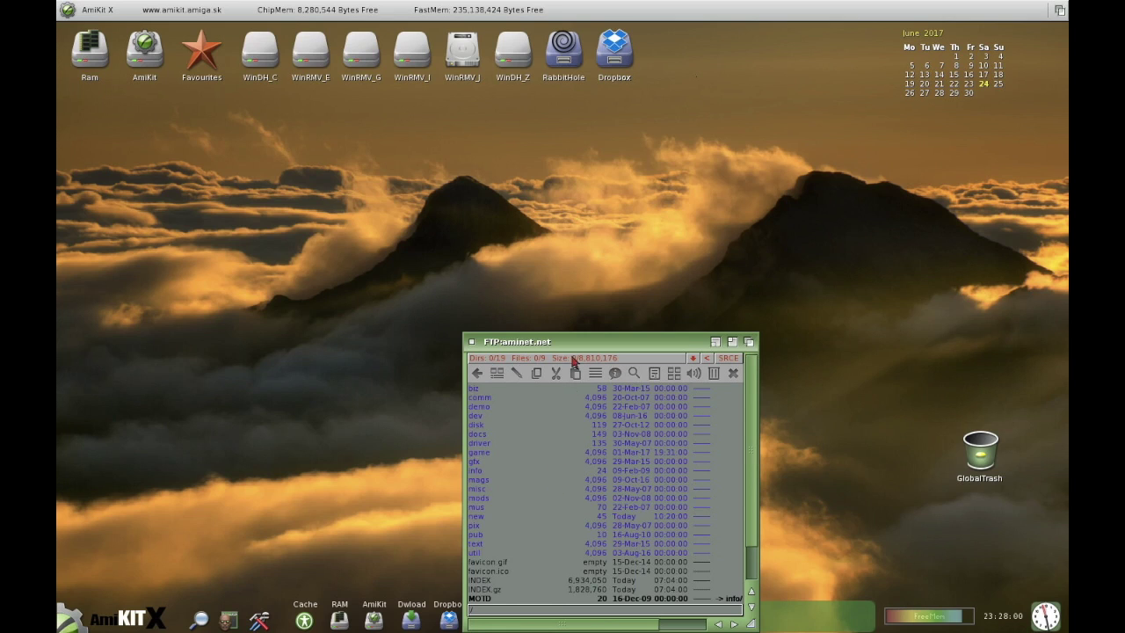
left_click_drag(568, 345, 597, 221)
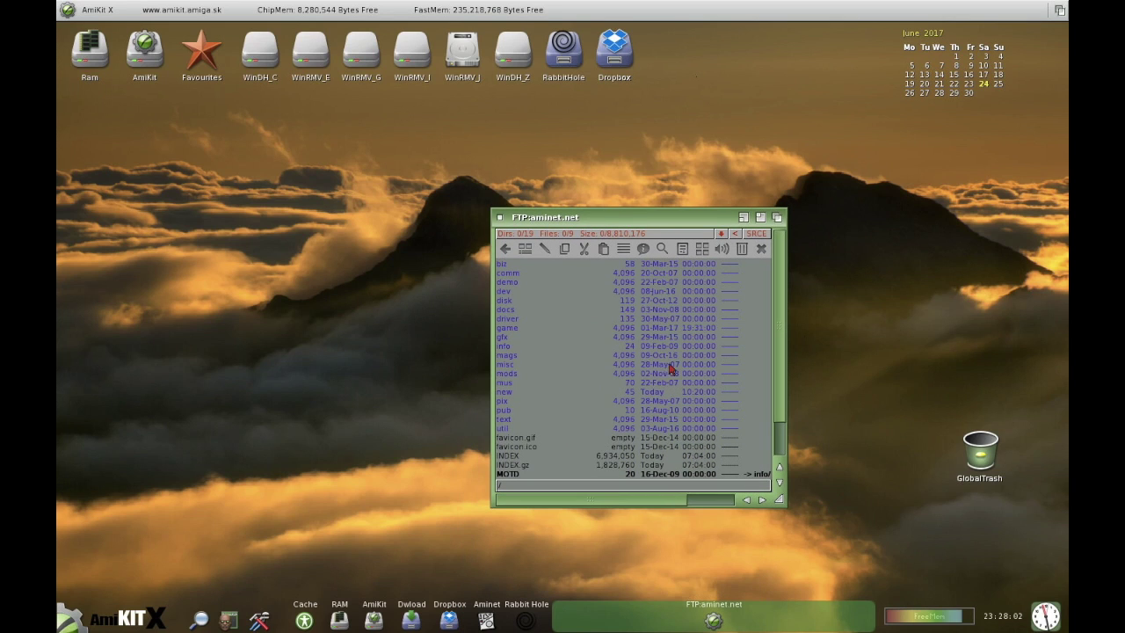
mouse_move(777, 271)
left_mouse_down()
mouse_move(782, 342)
mouse_move(785, 262)
left_mouse_up()
double_click(508, 294)
double_click(510, 294)
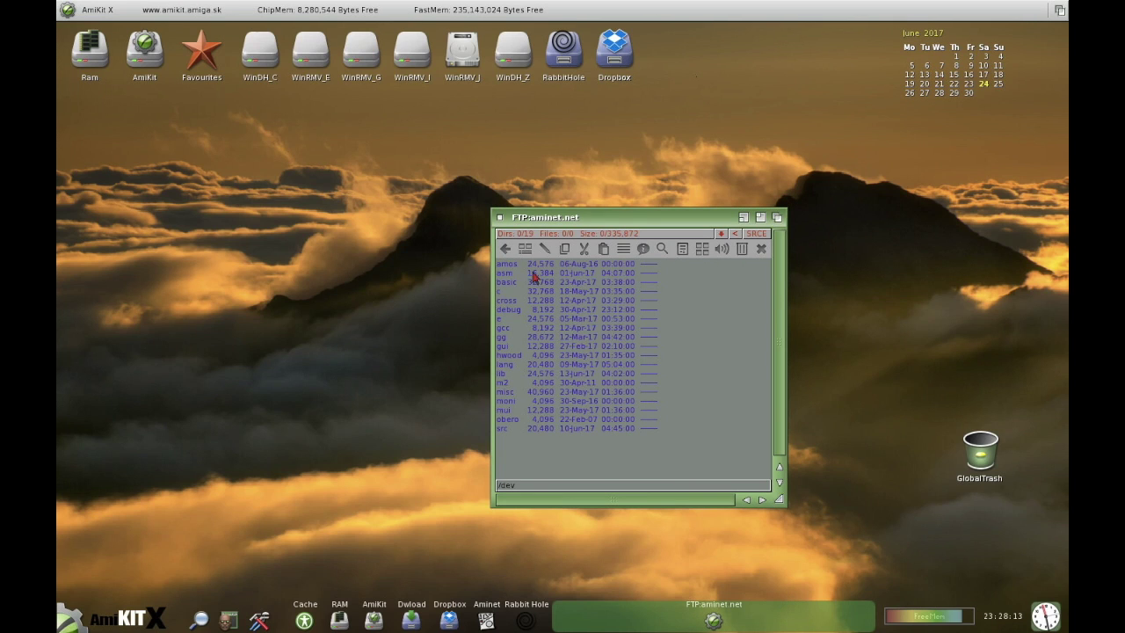
left_click(501, 219)
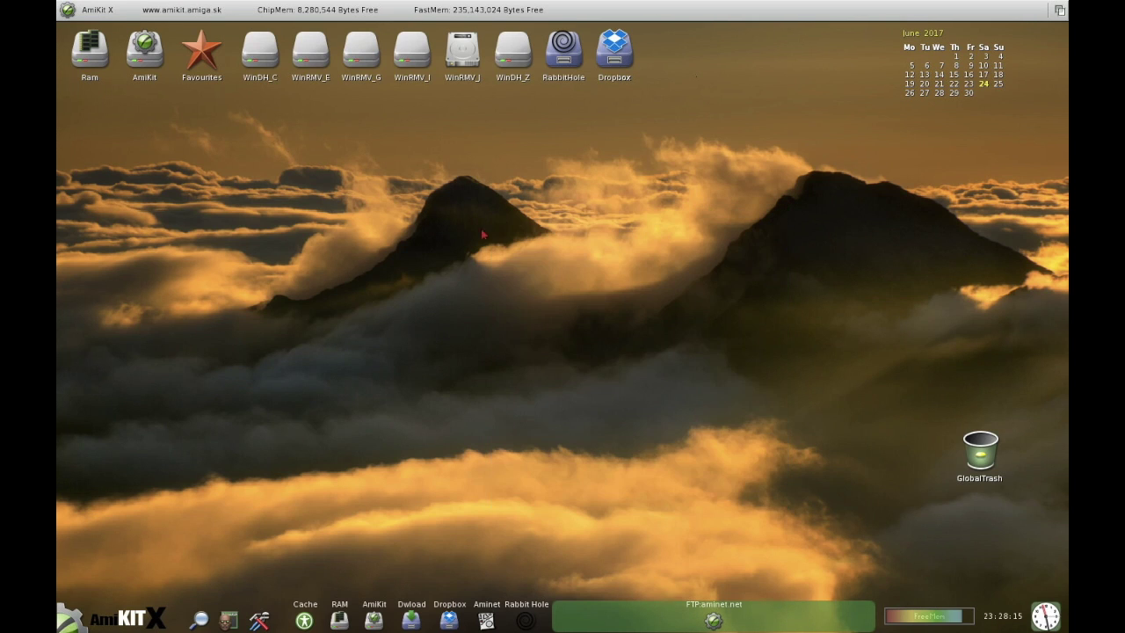
Launch the IBrowse web browser from the installed Internet applications.
left_click(74, 619)
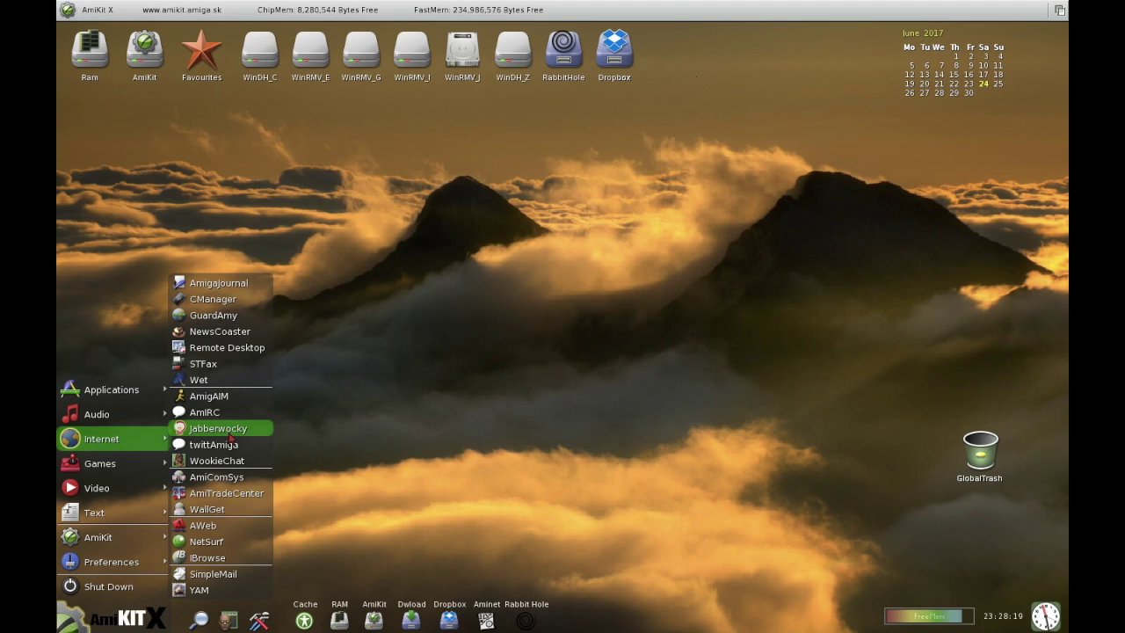
left_click(208, 557)
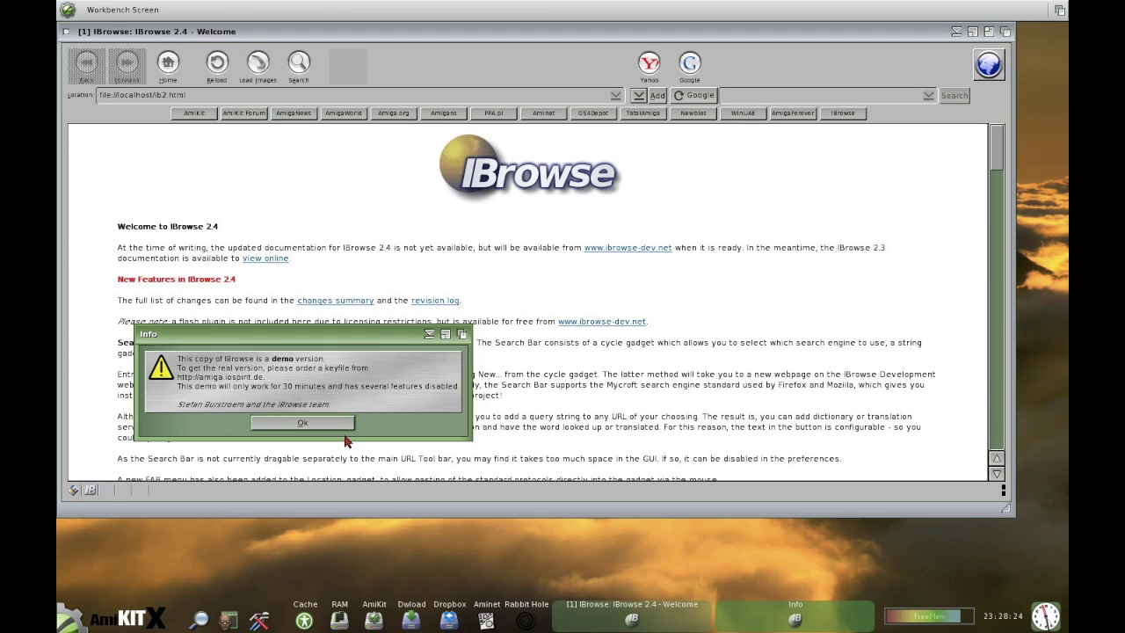
Dismiss the IBrowse demo notice, open the Aminet site and go to the end of its latest packages list.
left_click(344, 425)
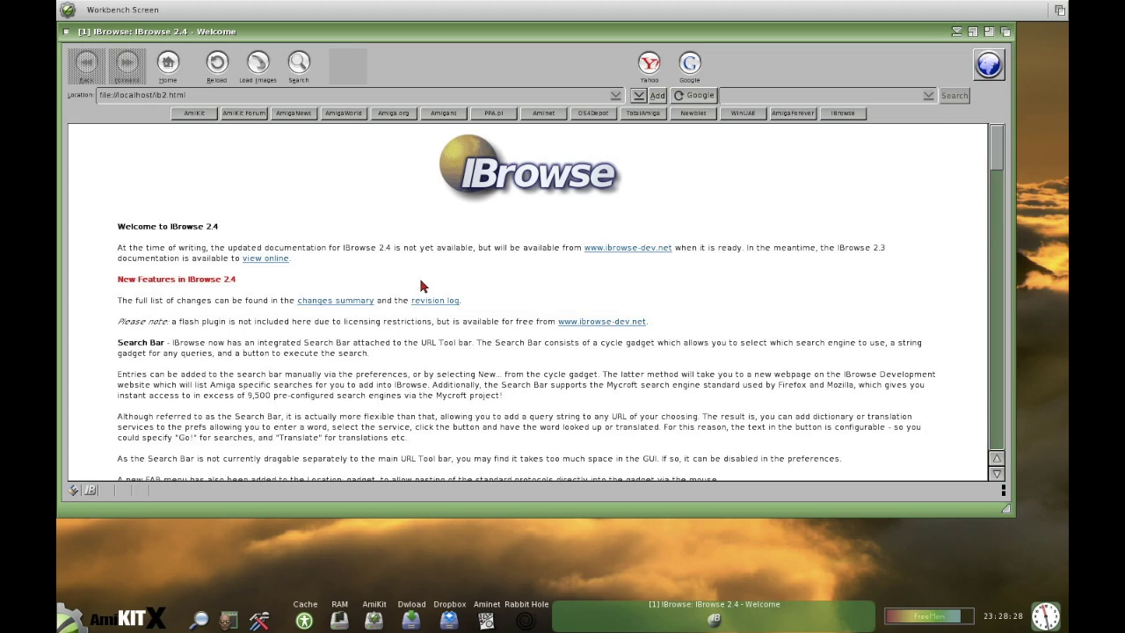
left_click(540, 116)
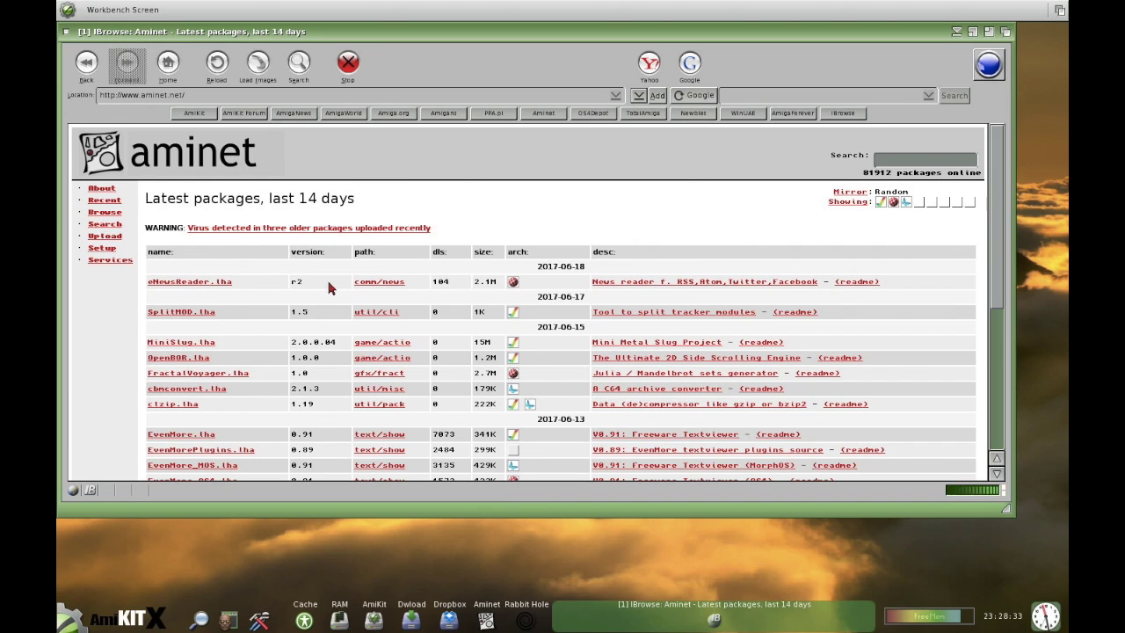
scroll(332, 285, "down", 5)
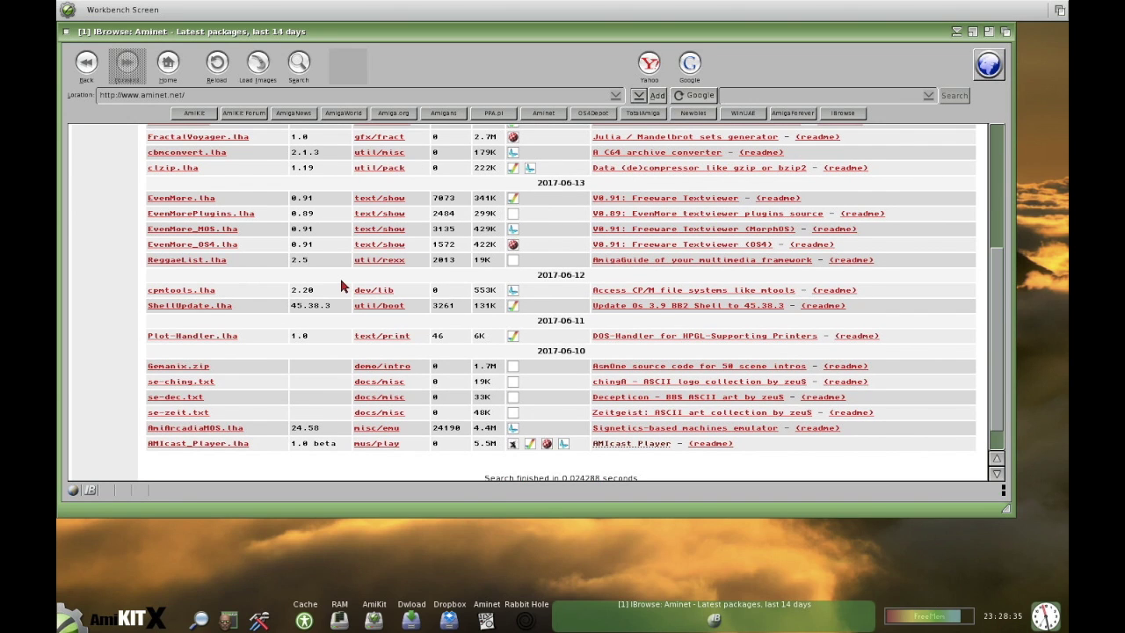
Download AMIcast_Player.lha to the SYS:Internet/Downloads drawer, overwriting the existing copy.
left_click(209, 445)
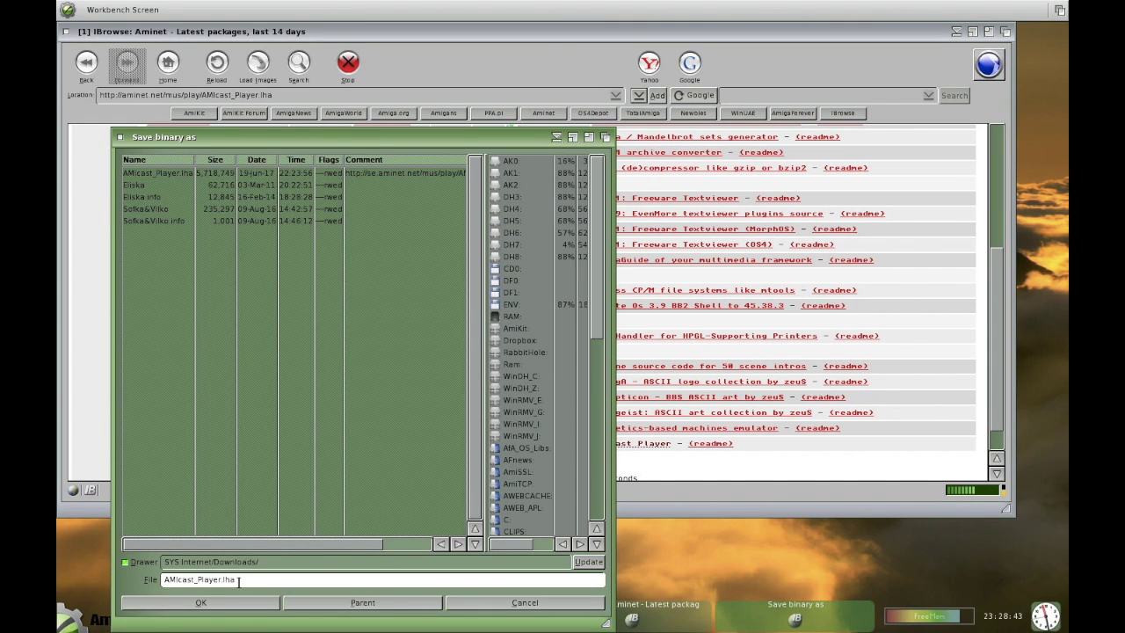
left_click(231, 601)
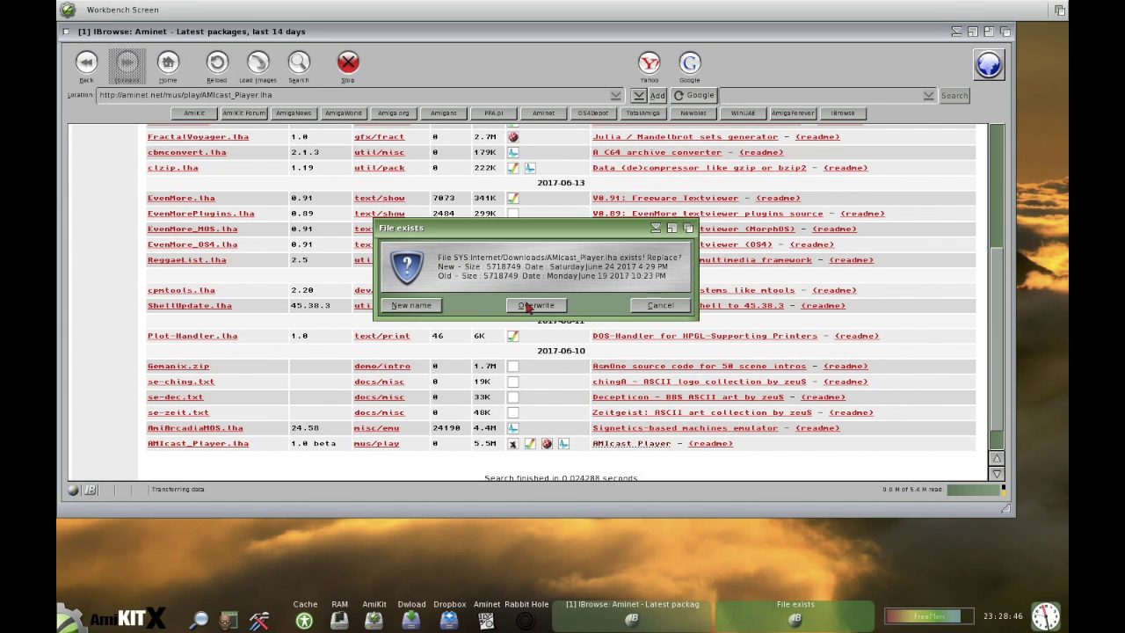
left_click(538, 305)
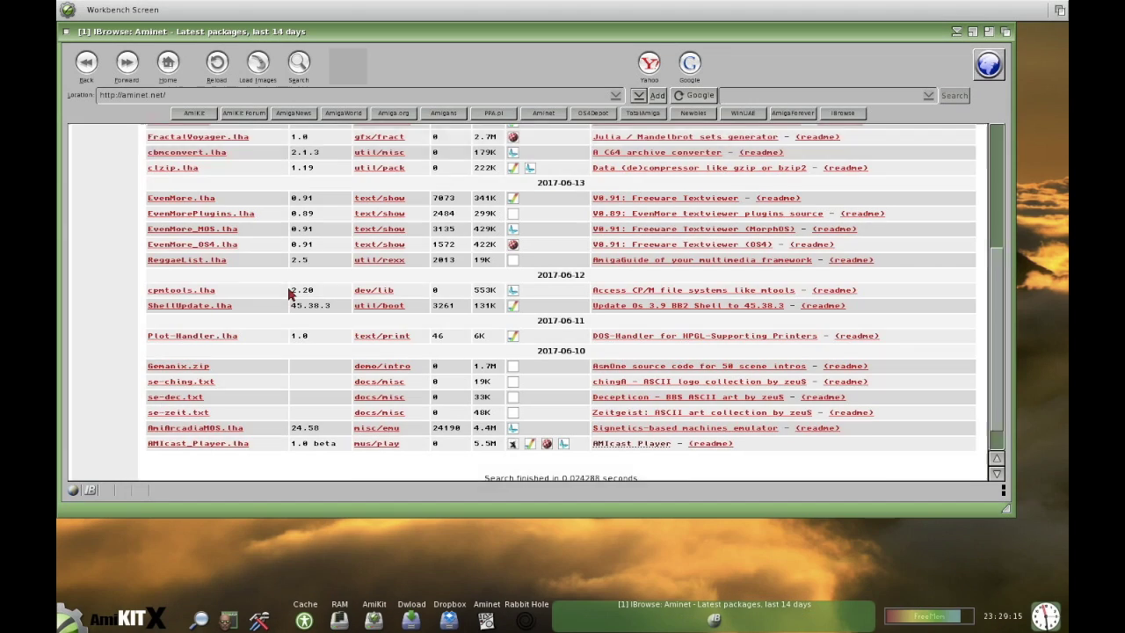
Look through the Aminet package list once more and close IBrowse.
scroll(290, 290, "down", 3)
scroll(290, 290, "up", 10)
scroll(289, 290, "down", 5)
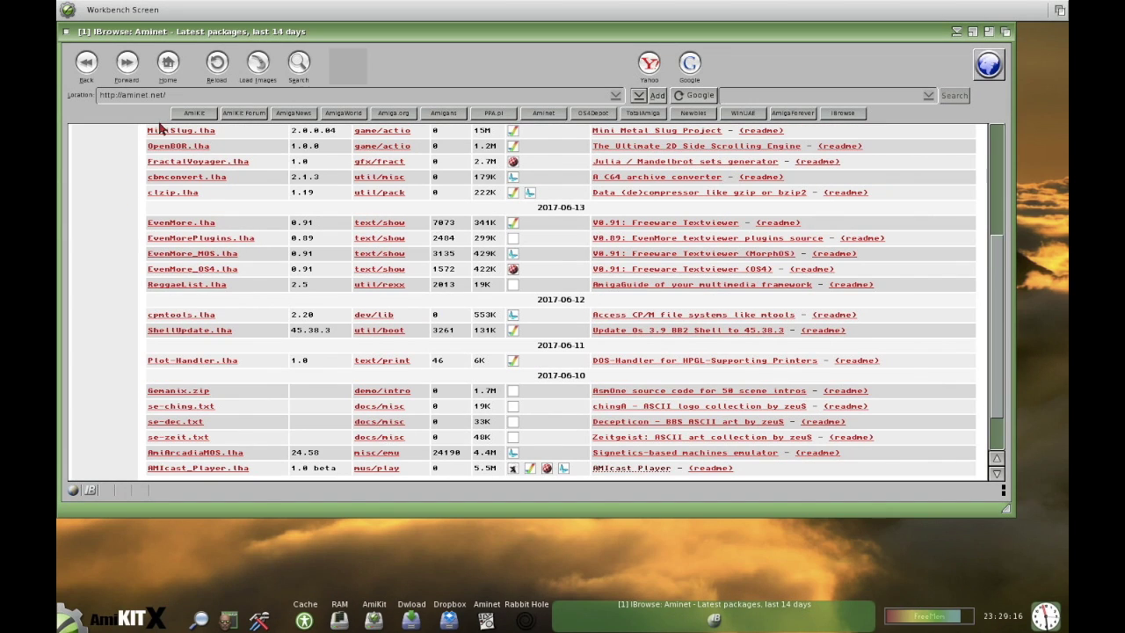
left_click(65, 32)
left_click(88, 70)
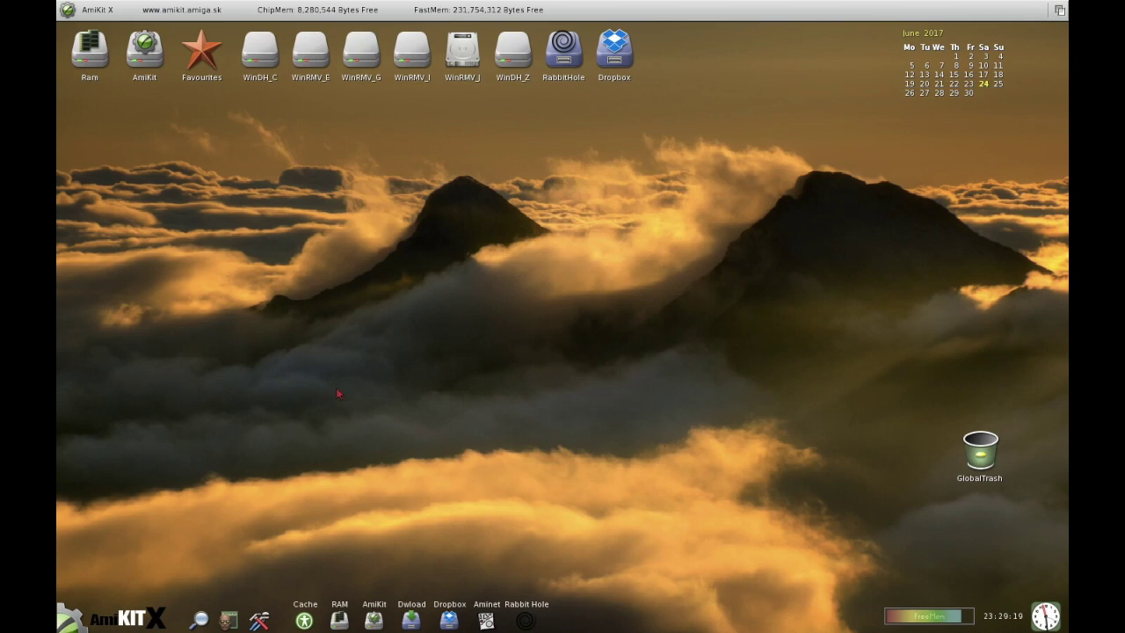
Launch the NetSurf web browser from the installed Internet applications.
left_click(88, 615)
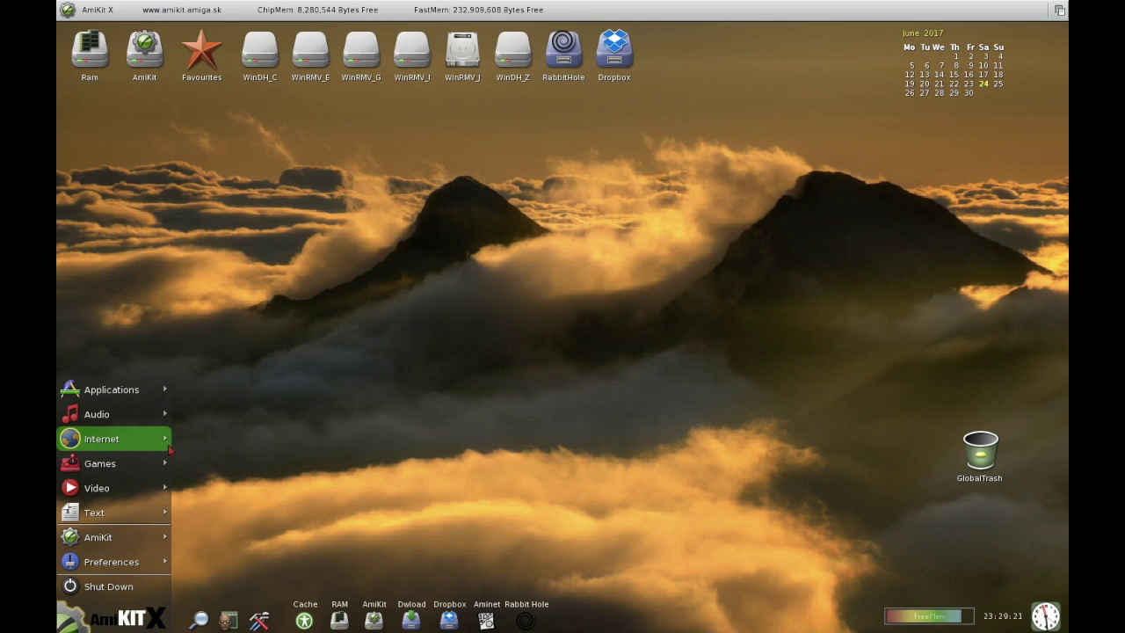
mouse_move(158, 438)
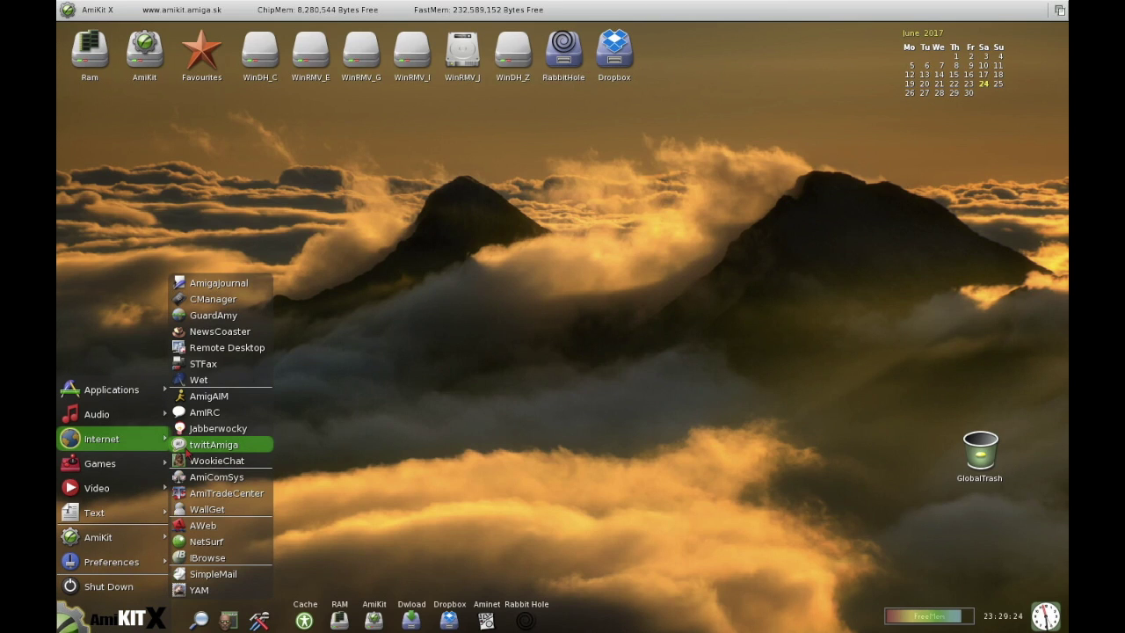
left_click(207, 541)
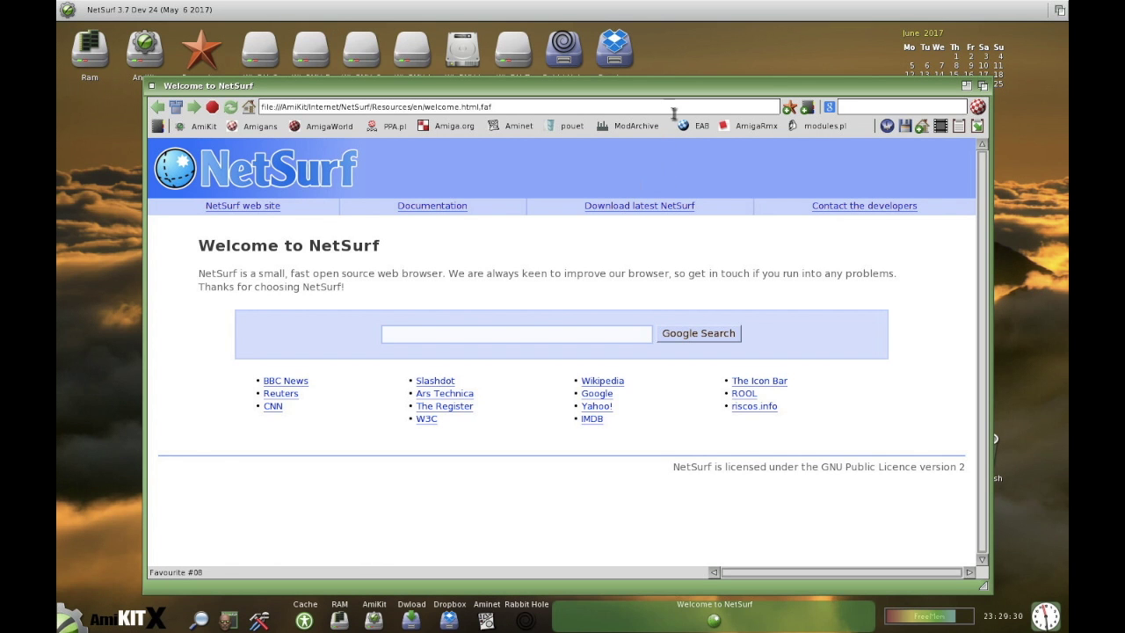
key("BackSpace")
key("BackSpace")
key("BackSpace")
key("BackSpace")
key("BackSpace")
key("BackSpace")
key("BackSpace")
key("BackSpace")
key("BackSpace")
key("BackSpace")
key("BackSpace")
key("BackSpace")
key("BackSpace")
key("BackSpace")
key("BackSpace")
key("BackSpace")
key("BackSpace")
key("BackSpace")
key("BackSpace")
key("BackSpace")
key("BackSpace")
key("BackSpace")
key("BackSpace")
key("BackSpace")
key("BackSpace")
key("BackSpace")
key("BackSpace")
key("BackSpace")
key("BackSpace")
key("BackSpace")
key("BackSpace")
key("BackSpace")
key("BackSpace")
key("BackSpace")
key("BackSpace")
key("BackSpace")
key("BackSpace")
key("BackSpace")
key("BackSpace")
key("BackSpace")
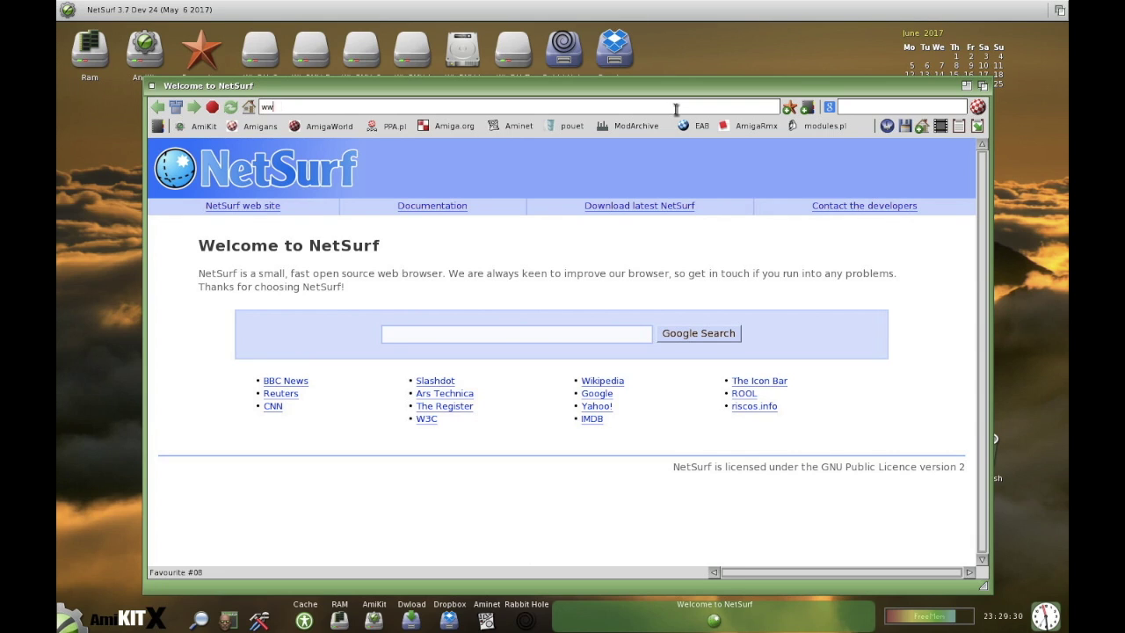
type("www.amigapodcast.com")
key("Return")
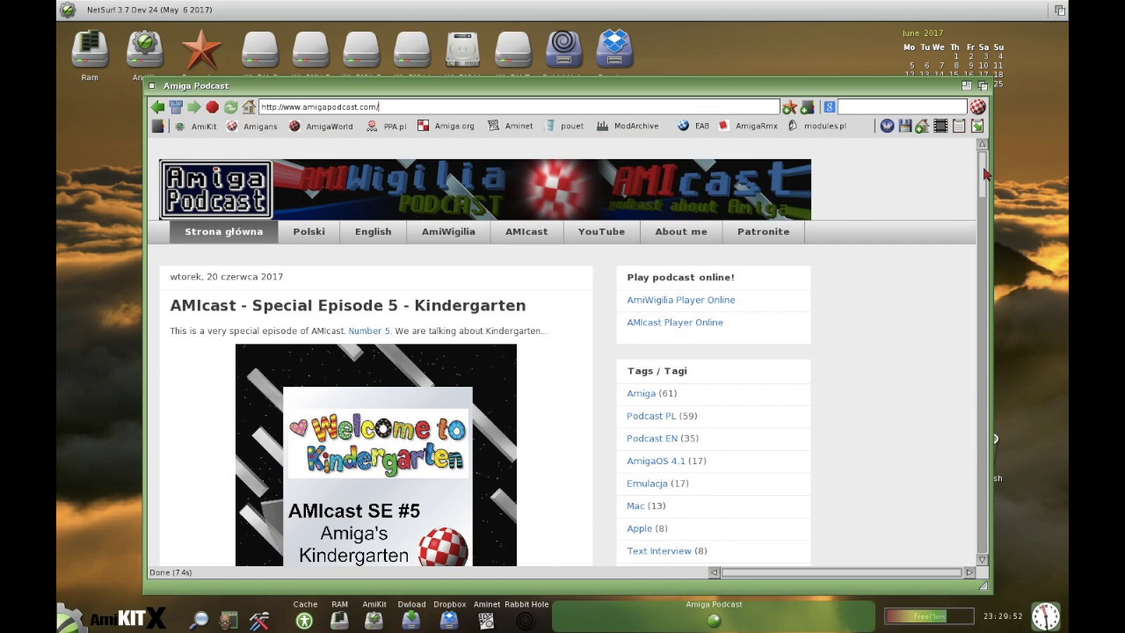
Open the article "AMIcast - Special Episode 5 - Kindergarten", look through it and close the NetSurf window.
mouse_move(986, 165)
left_mouse_down()
mouse_move(983, 546)
mouse_move(997, 151)
left_mouse_up()
left_click(475, 304)
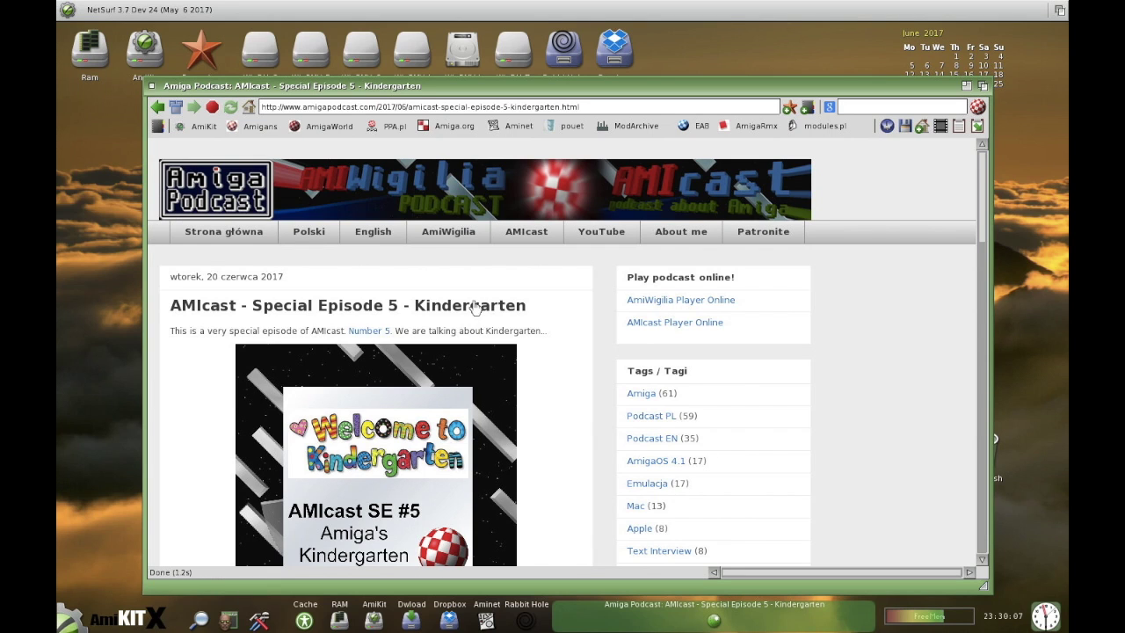
mouse_move(986, 196)
left_mouse_down()
mouse_move(979, 352)
mouse_move(982, 190)
left_mouse_up()
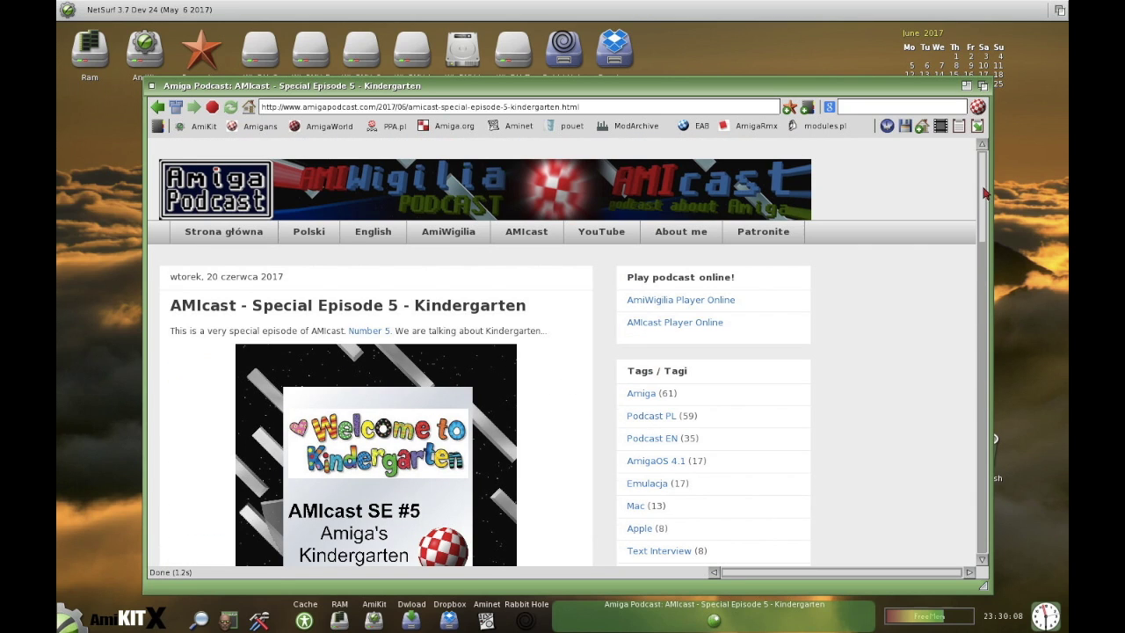
left_click(152, 86)
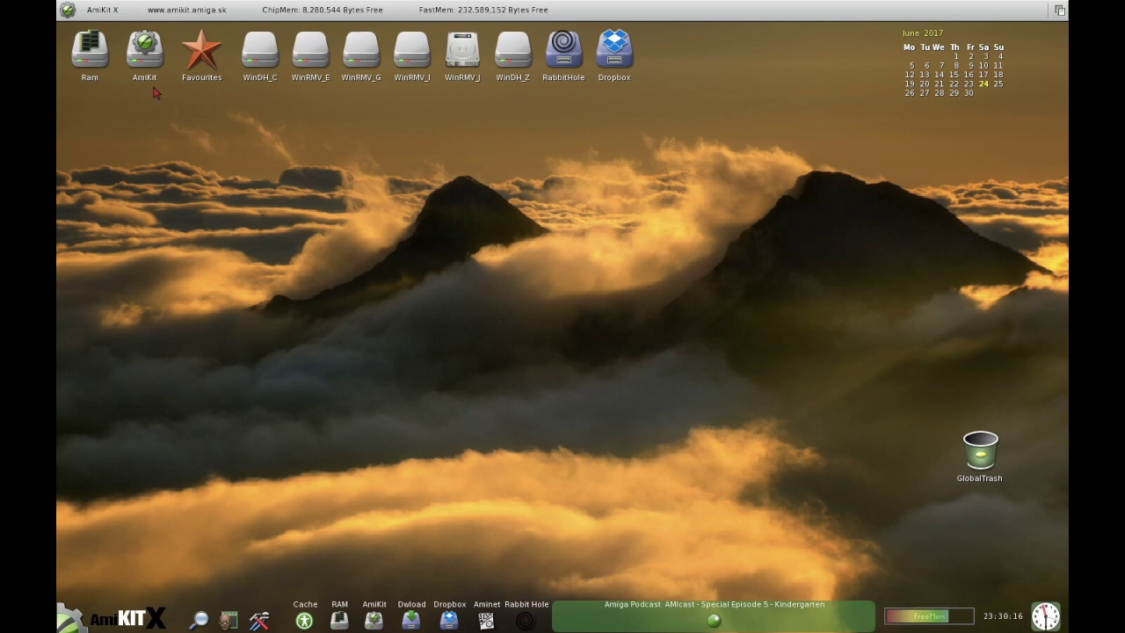
Launch PerfectPaint from the Video applications and start it in the UAE:1440x 900 32bit BGRA screen mode.
left_click(103, 620)
mouse_move(148, 475)
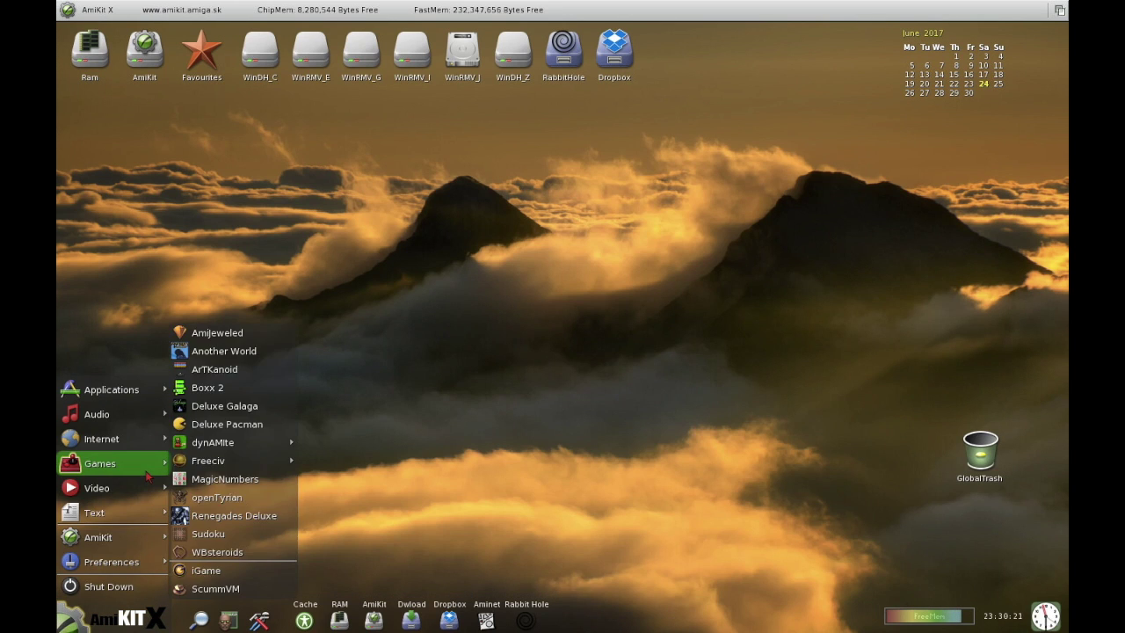
mouse_move(136, 497)
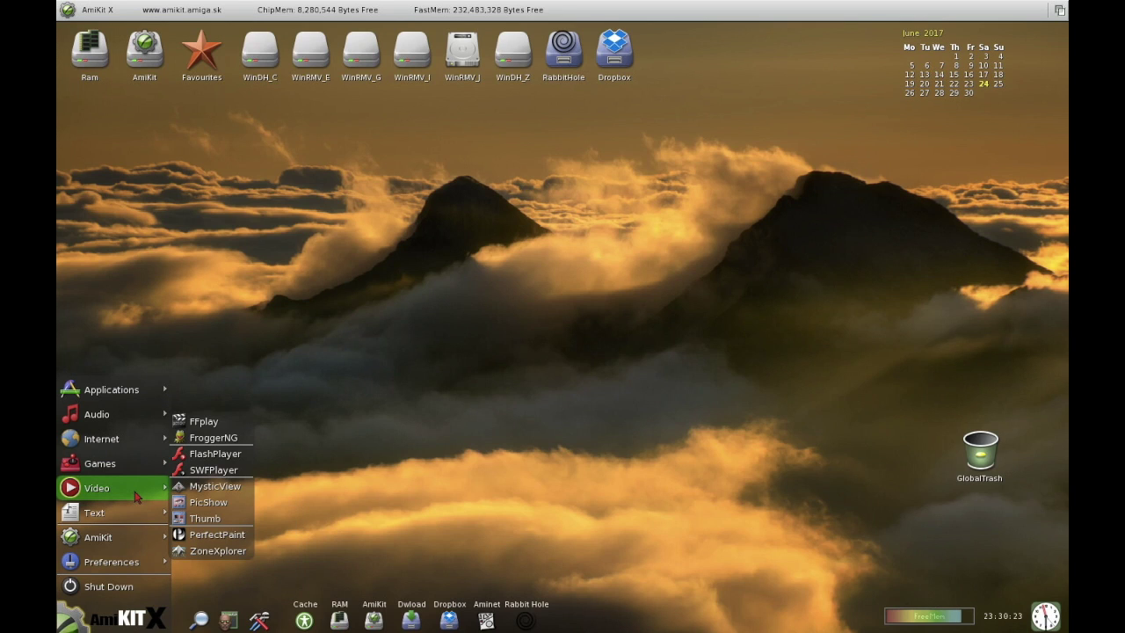
left_click(236, 536)
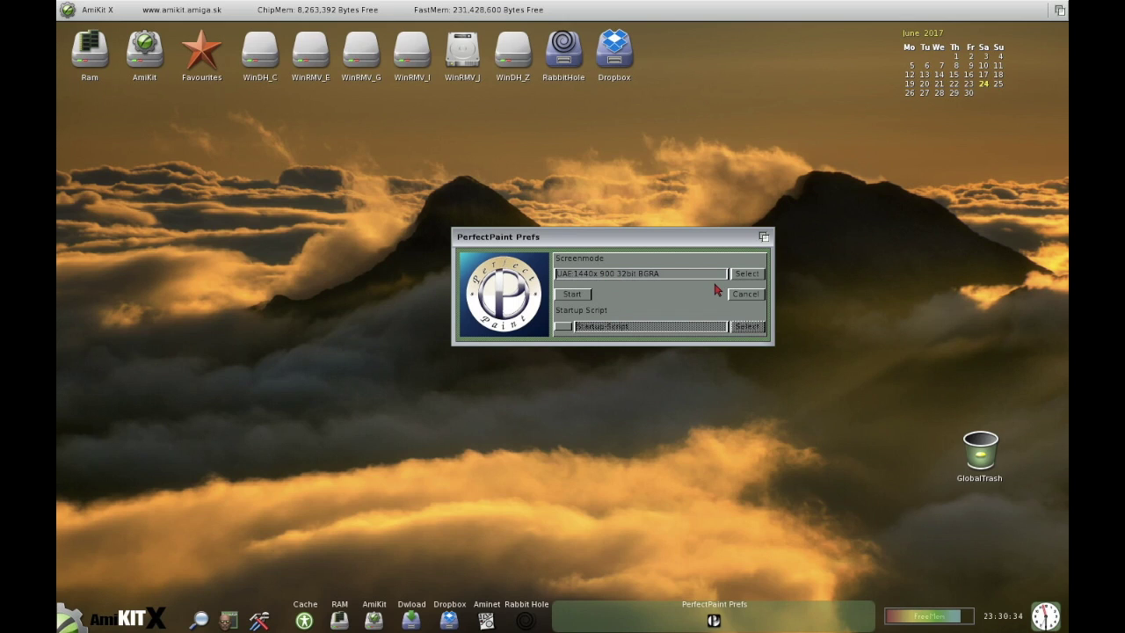
left_click(571, 296)
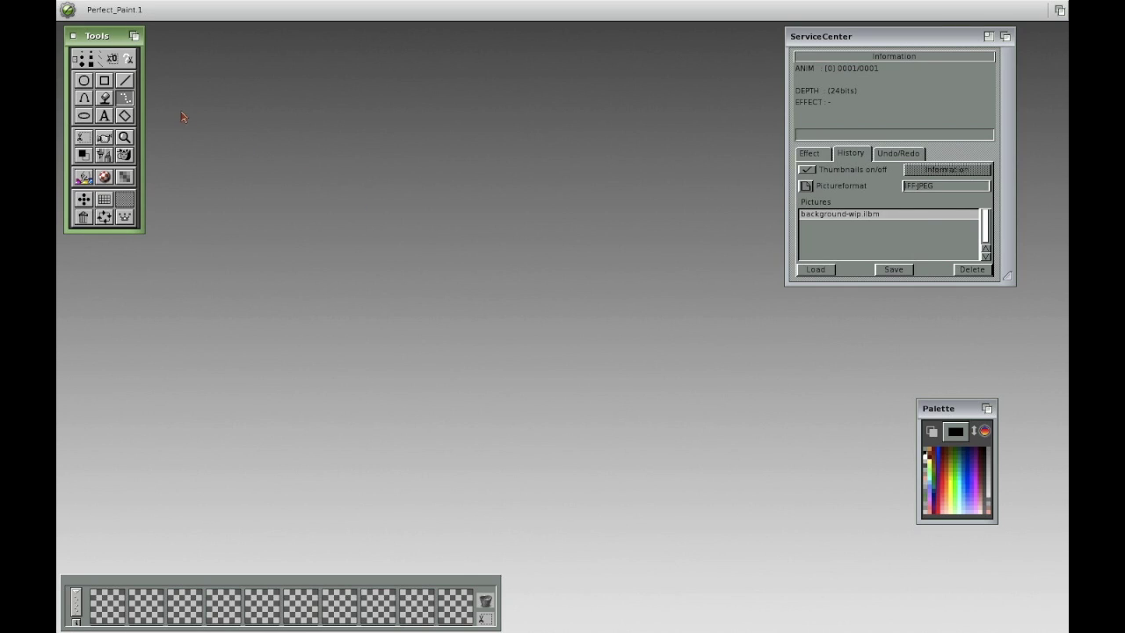
Create a new picture with the 640x480 size preset.
right_click(93, 9)
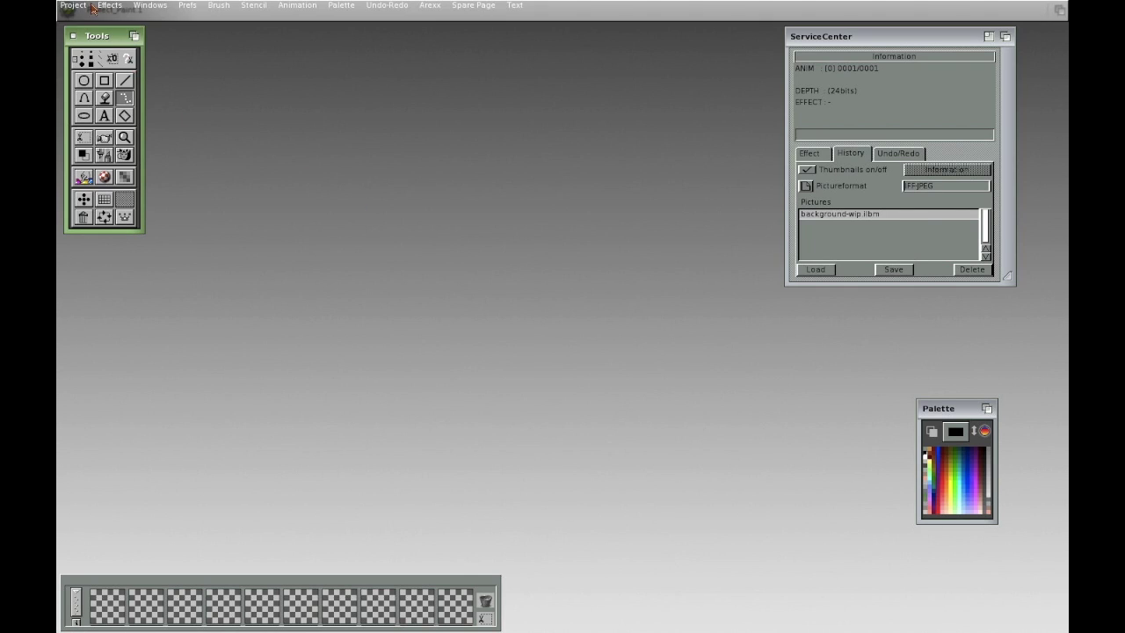
right_click(88, 34)
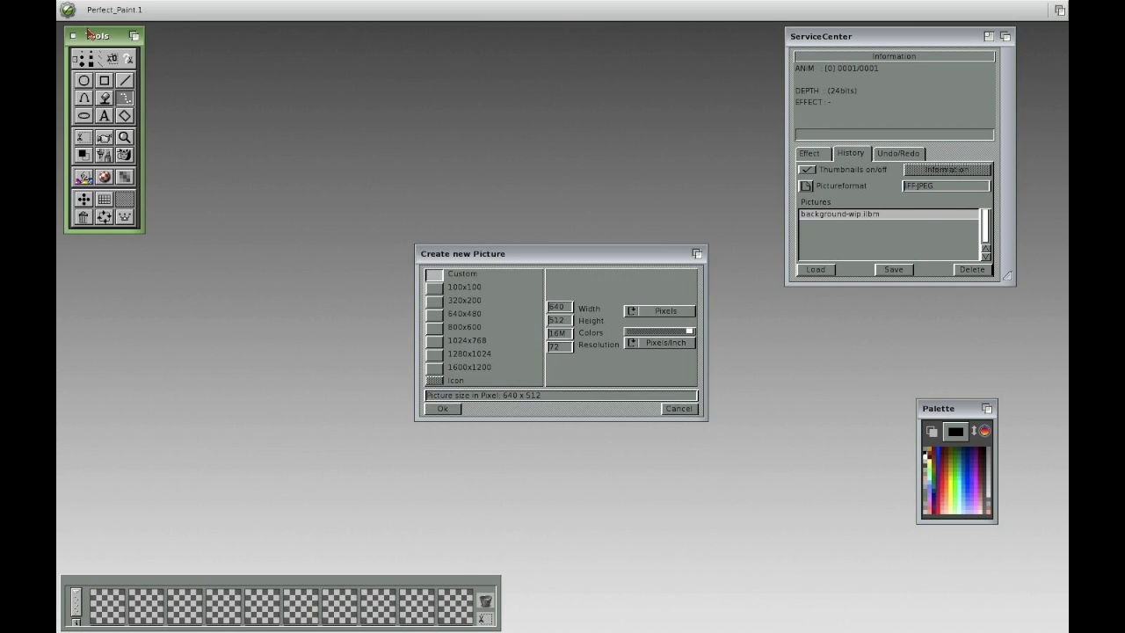
left_click(439, 300)
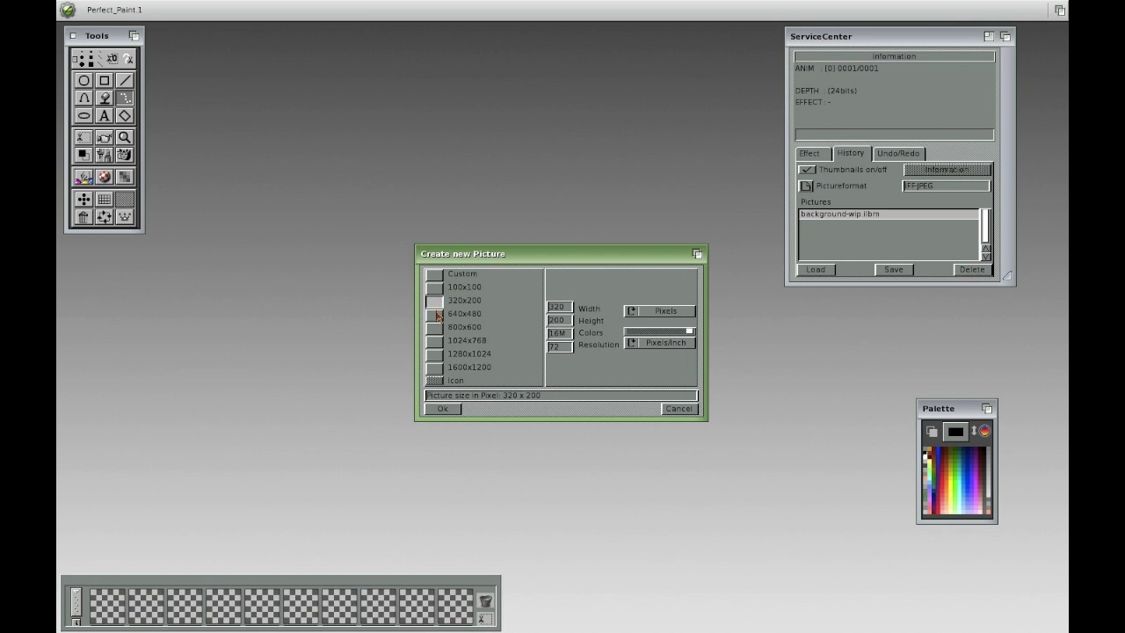
left_click(442, 408)
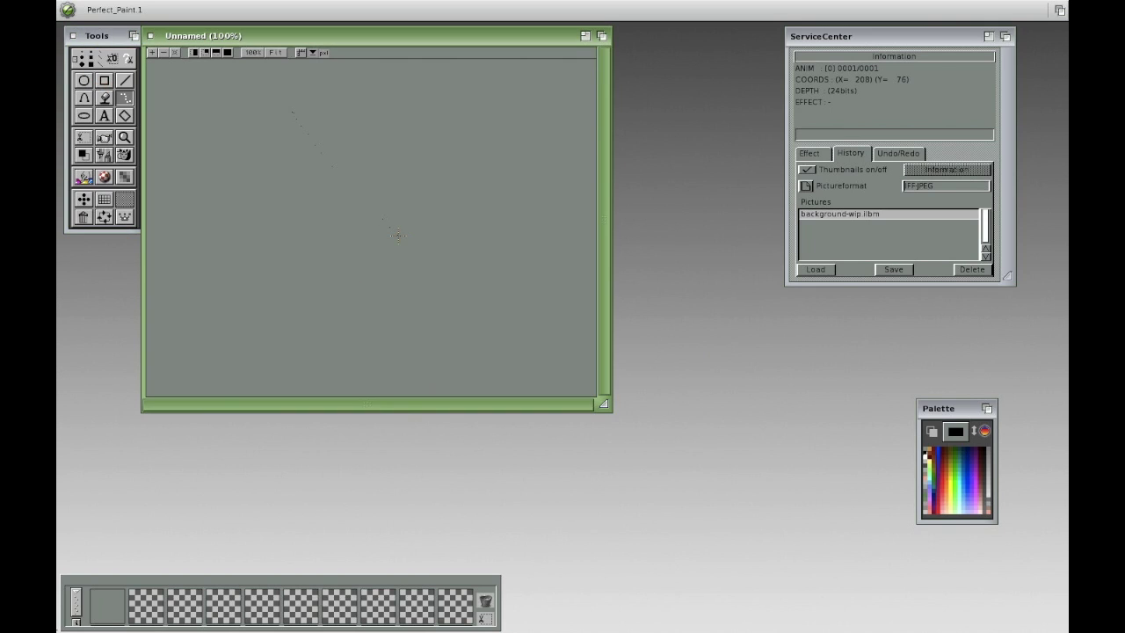
Draw scattered freehand dots and two slanted straight lines in black on the new picture.
left_click_drag(327, 228, 378, 210)
left_click_drag(272, 89, 302, 208)
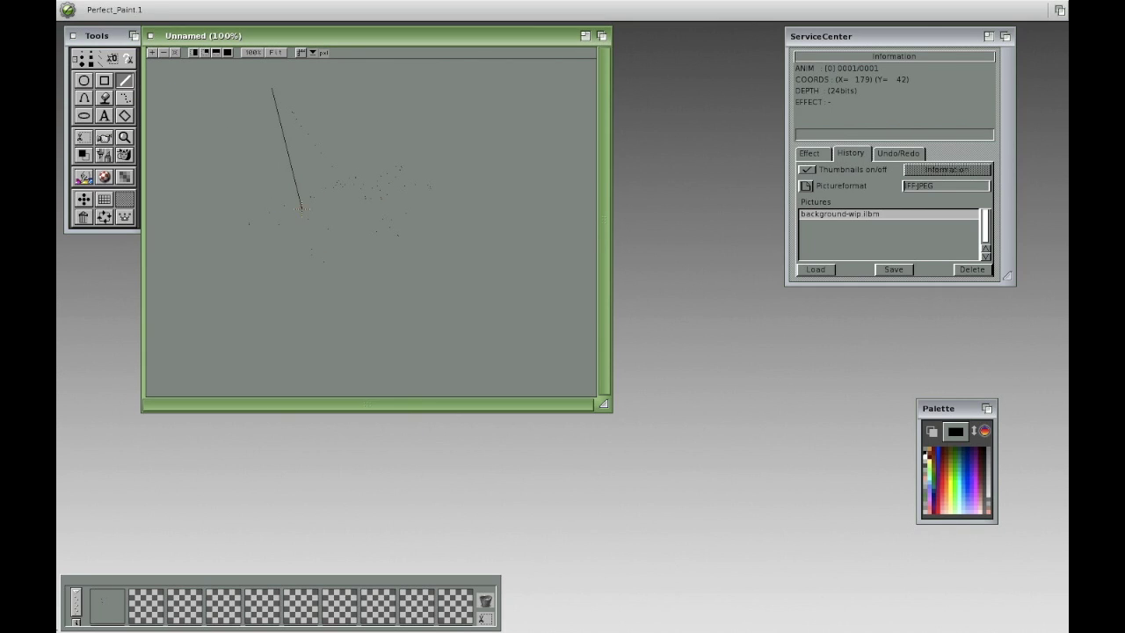
left_click_drag(446, 141, 458, 162)
Quit PerfectPaint and confirm leaving the program.
right_click(93, 7)
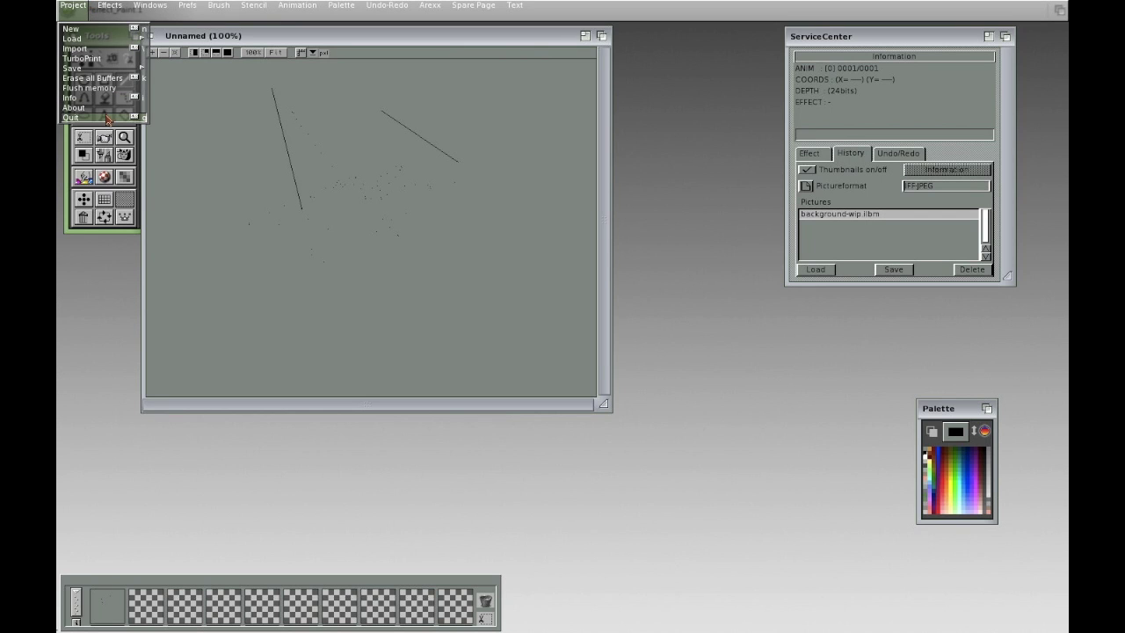
left_click(106, 117)
left_click(497, 352)
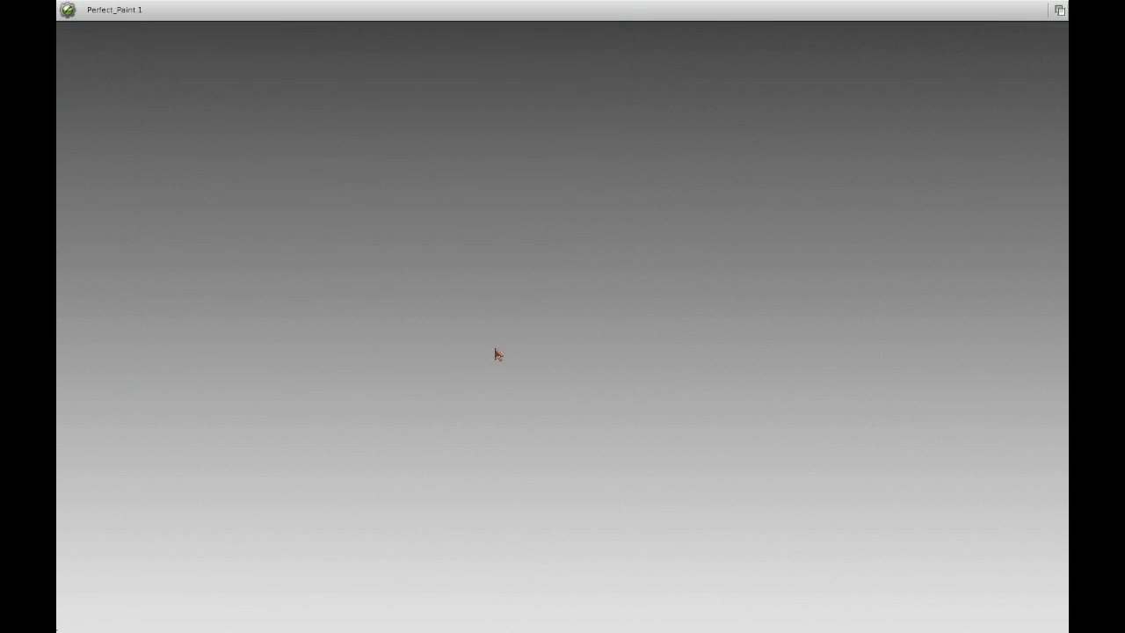
Launch the FFplay video player and show the Dropbox volume in its file requester.
left_click(119, 615)
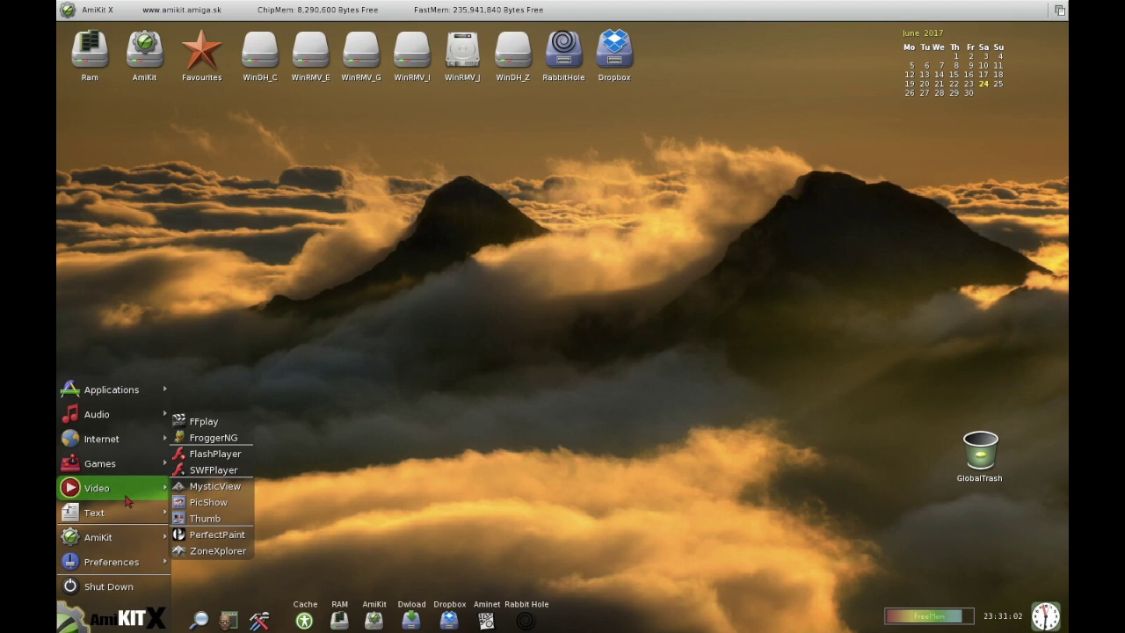
left_click(214, 427)
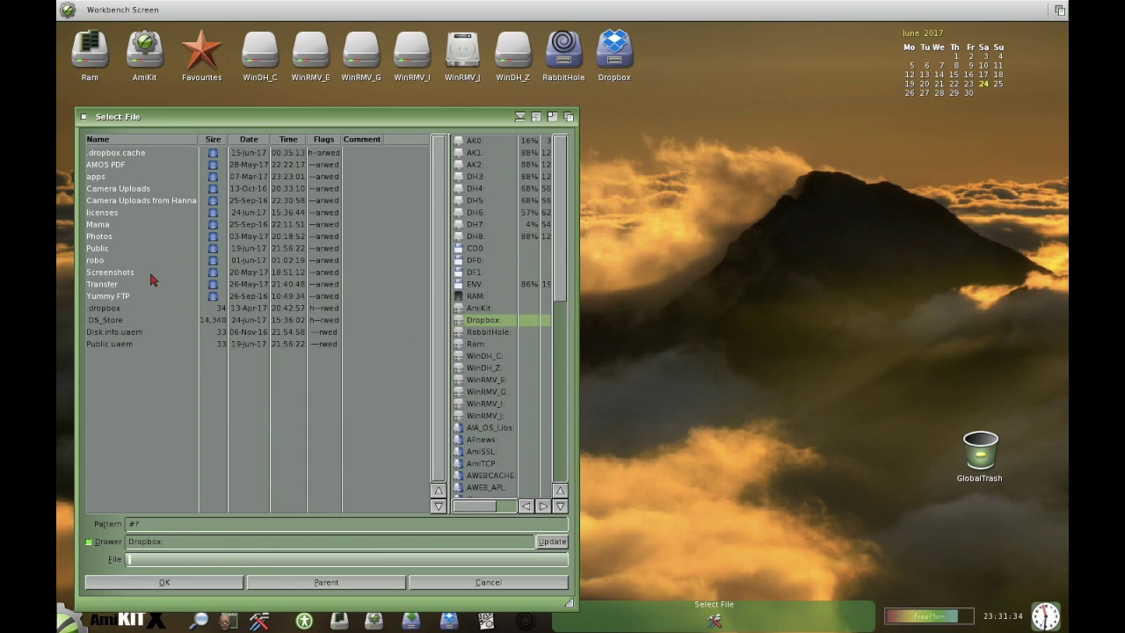
Examine the volume settings of the Dropbox drive in the WinUAE properties and cancel without changing anything.
key("F12")
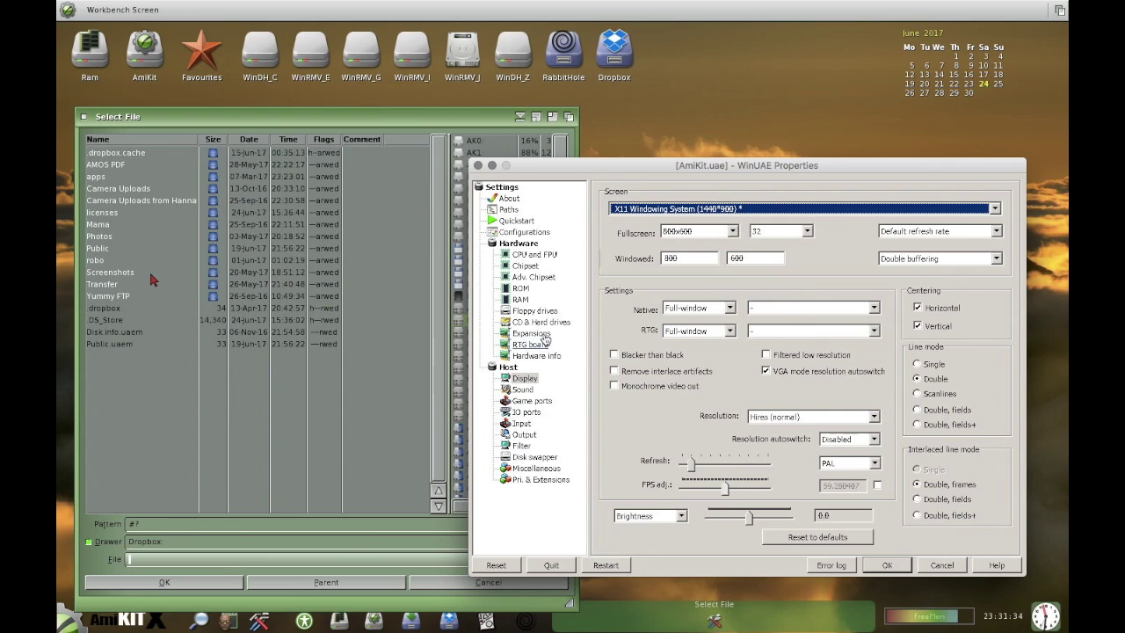
left_click(541, 323)
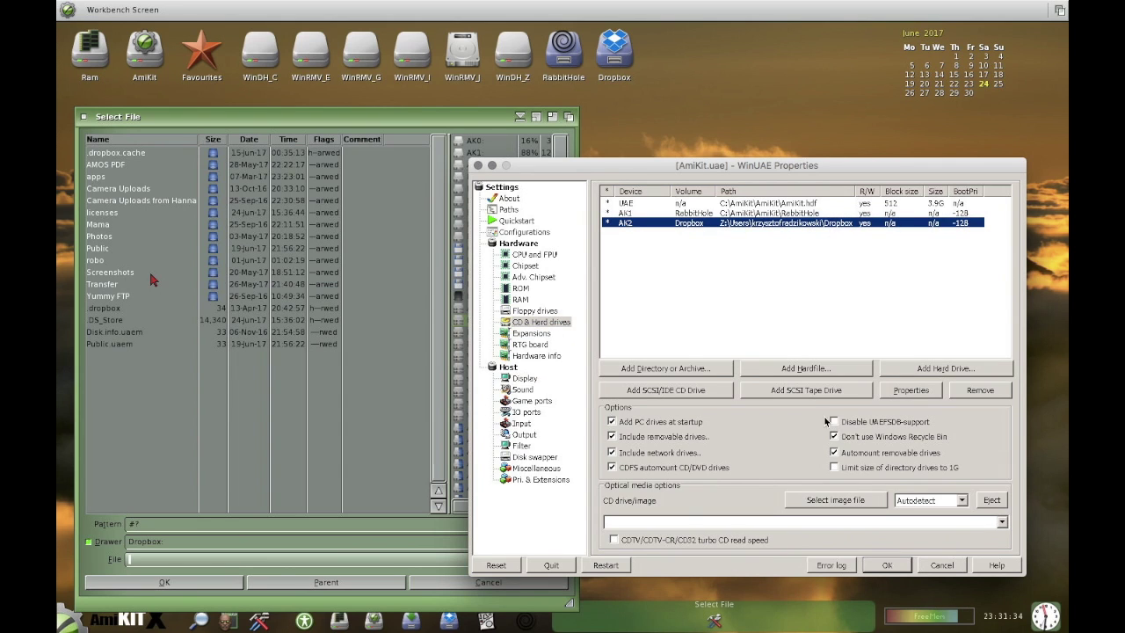
left_click(931, 388)
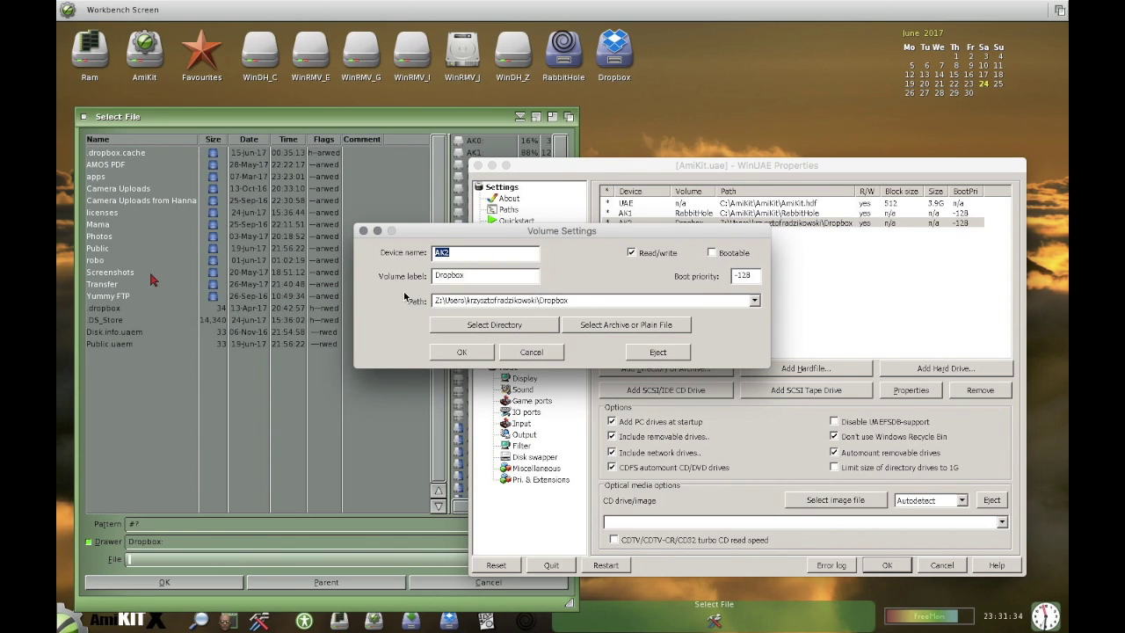
left_click(530, 352)
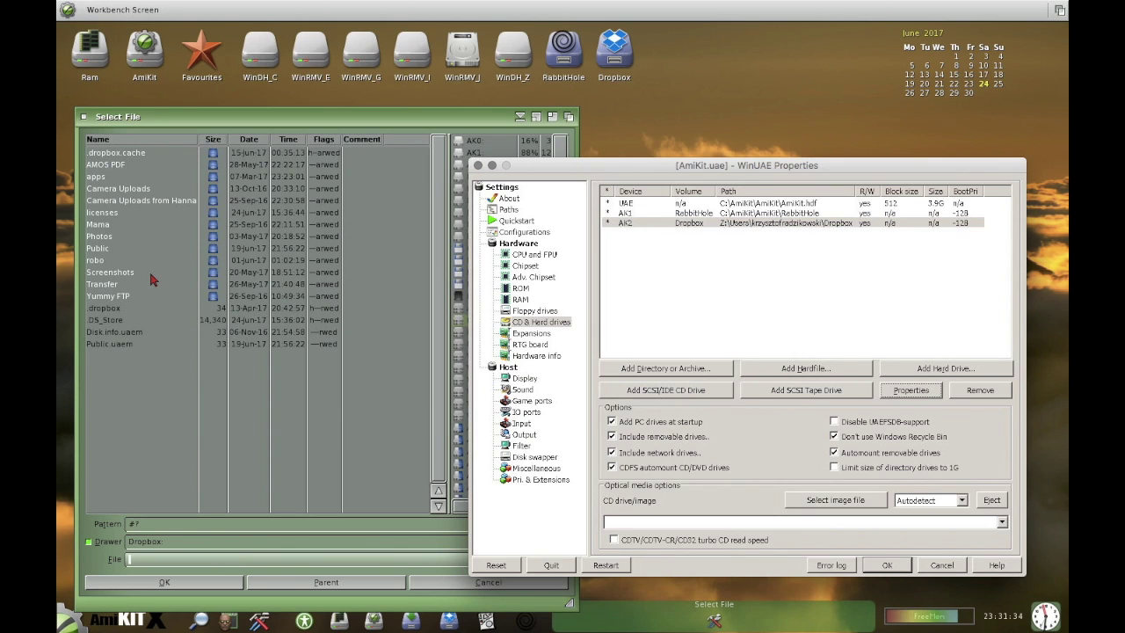
left_click(941, 565)
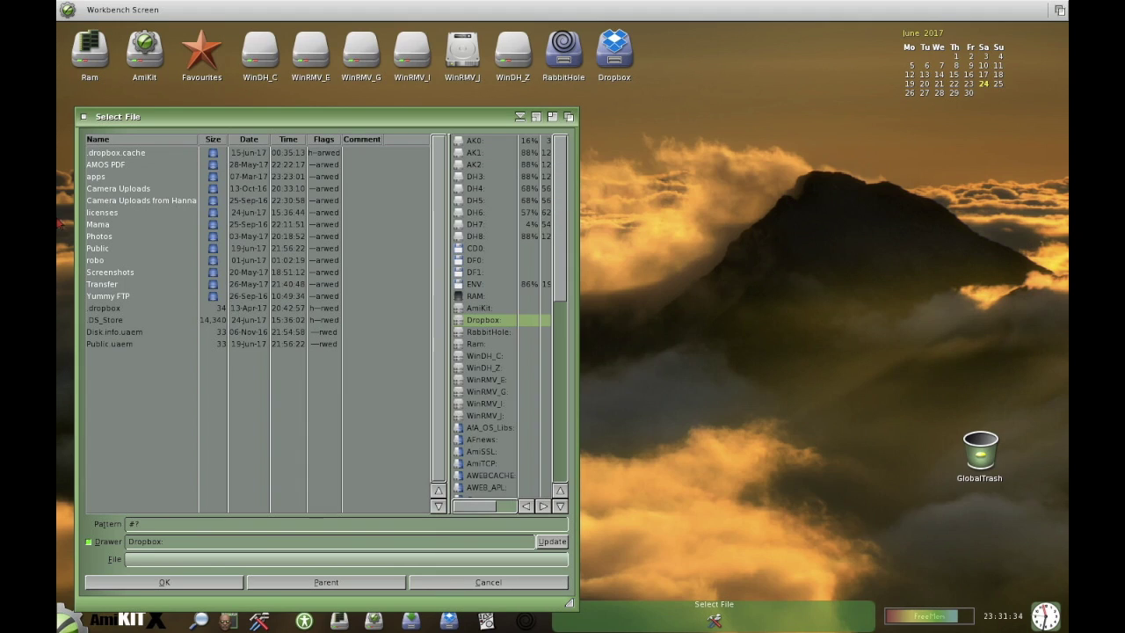
Play Encode_1080P_22.mp4 from the WinRMV_J volume in FFplay and close the player.
left_click(156, 226)
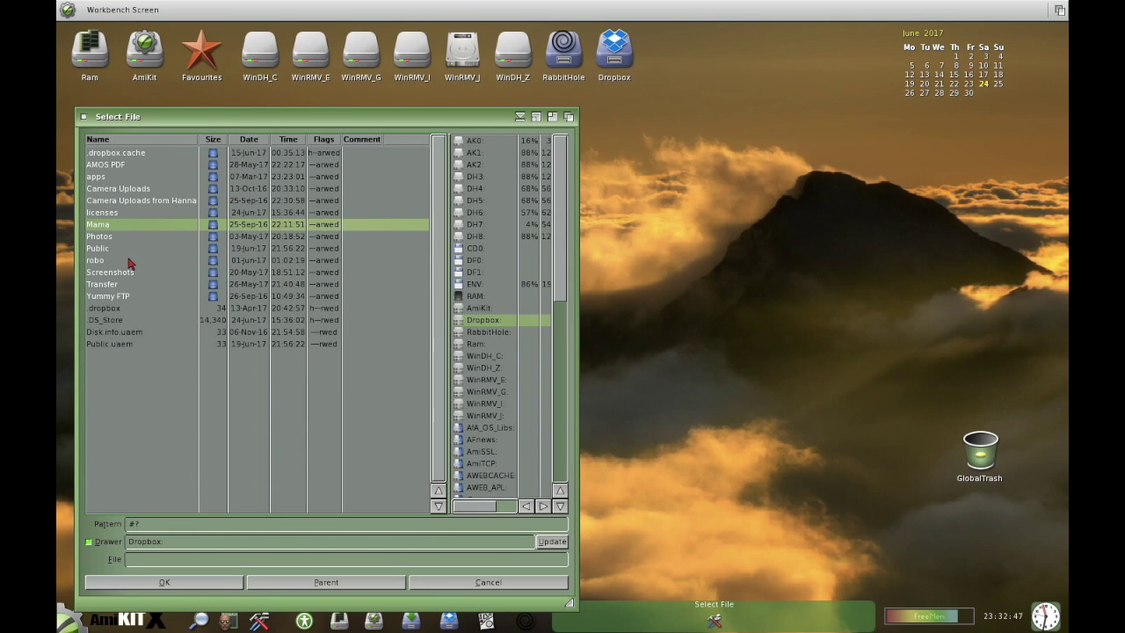
double_click(129, 261)
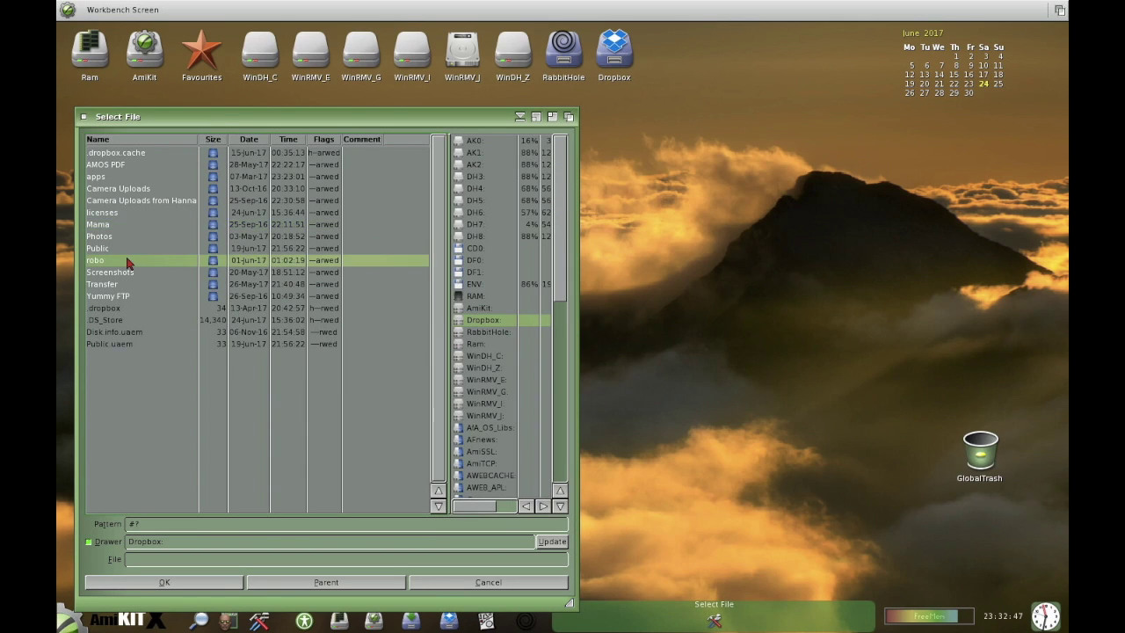
left_click(381, 582)
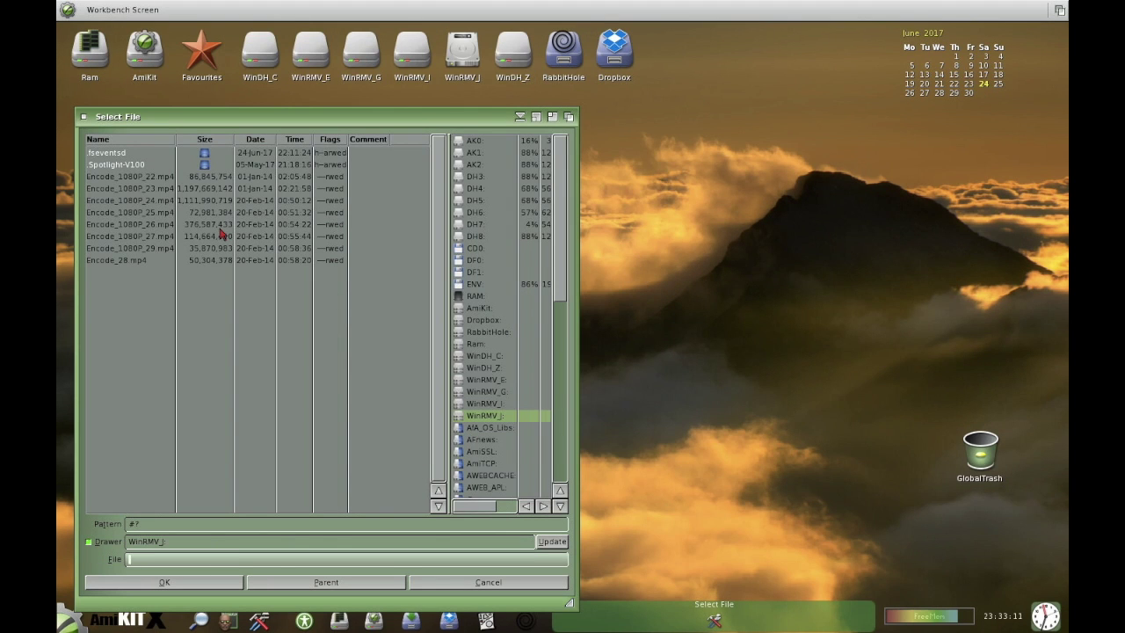
left_click(150, 177)
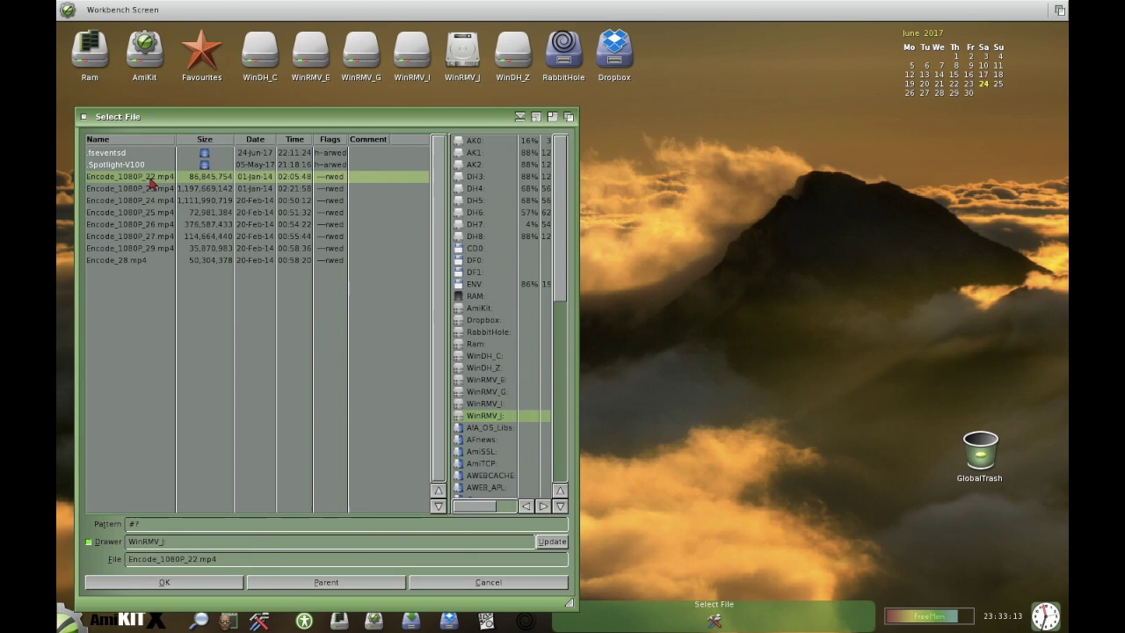
left_click(152, 182)
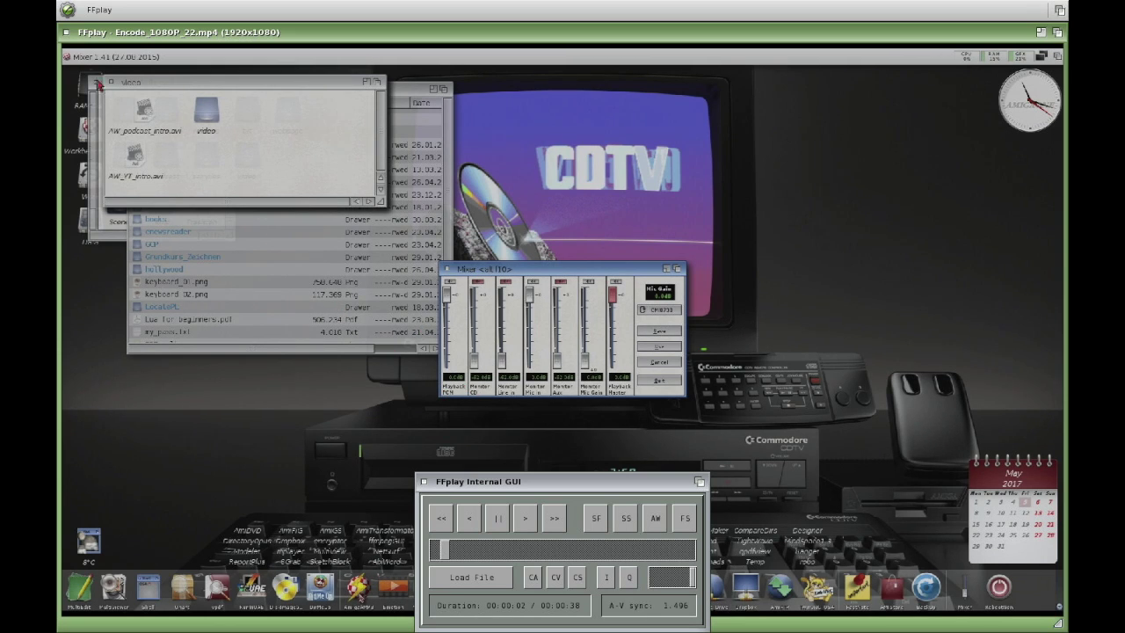
left_click(65, 32)
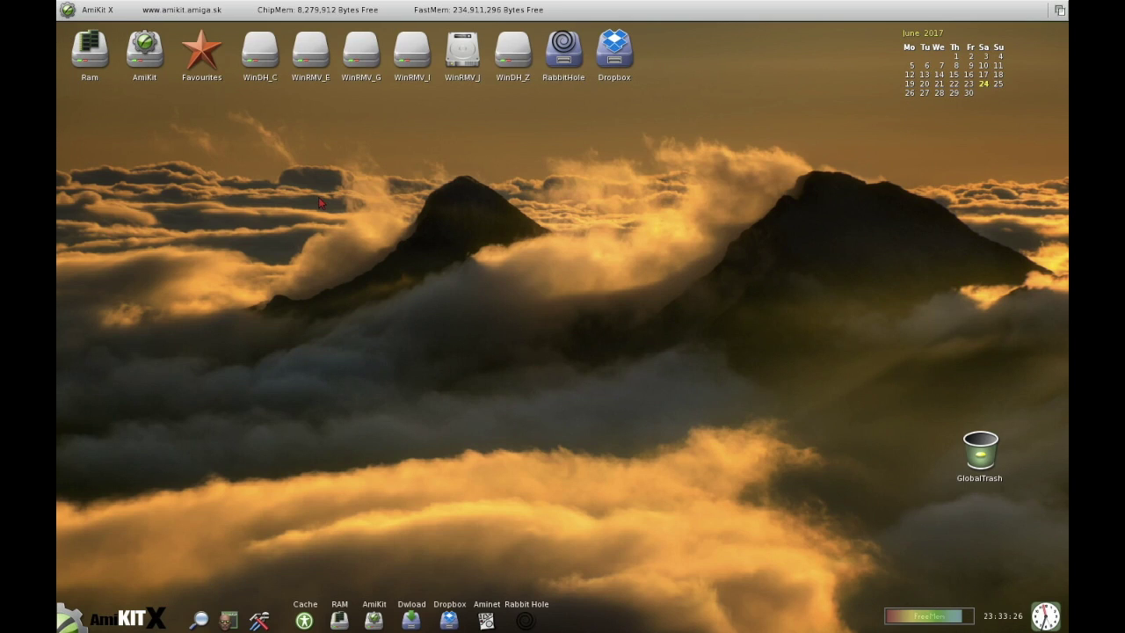
Open the RabbitHole drive and launch iTunes from it.
left_click(562, 65)
double_click(562, 65)
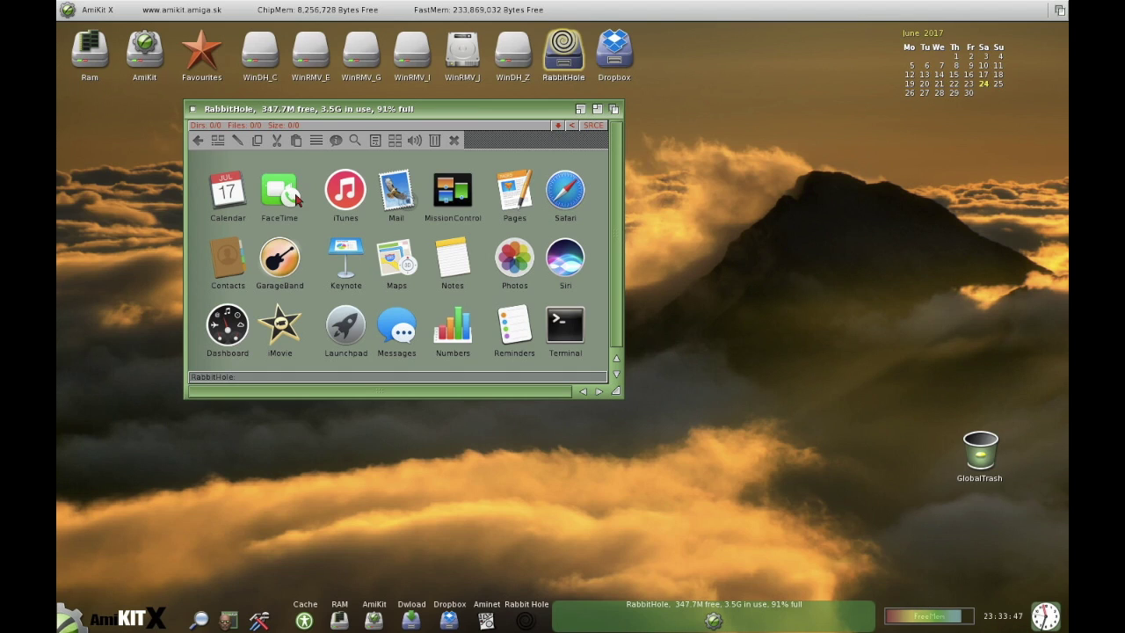
double_click(342, 196)
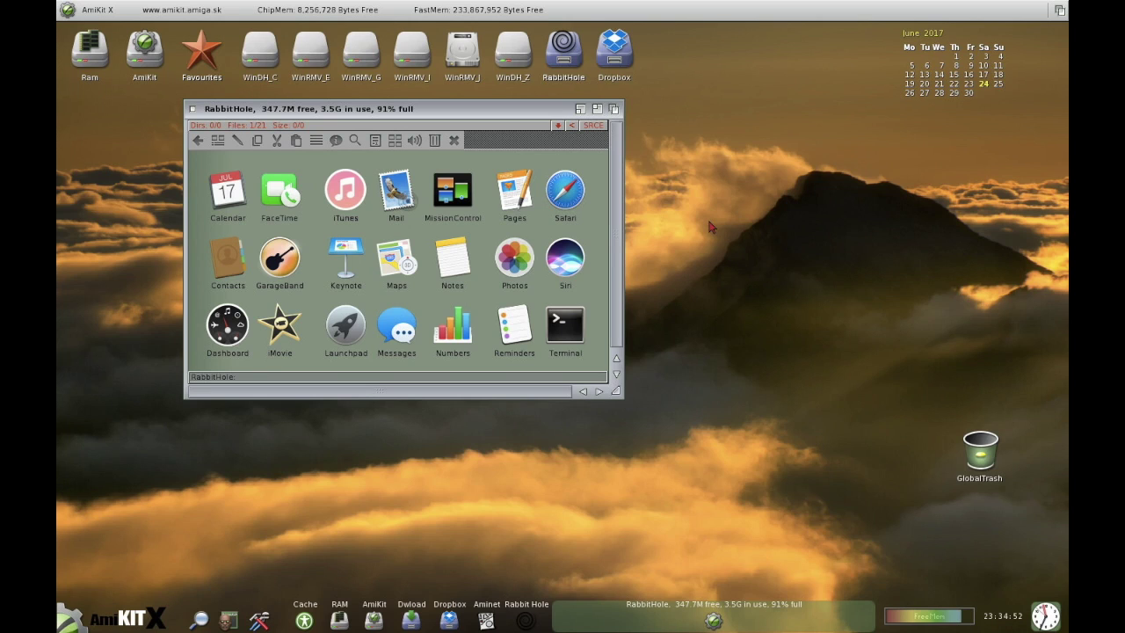
Examine the display settings in the WinUAE properties and cancel without changing anything.
key("F12")
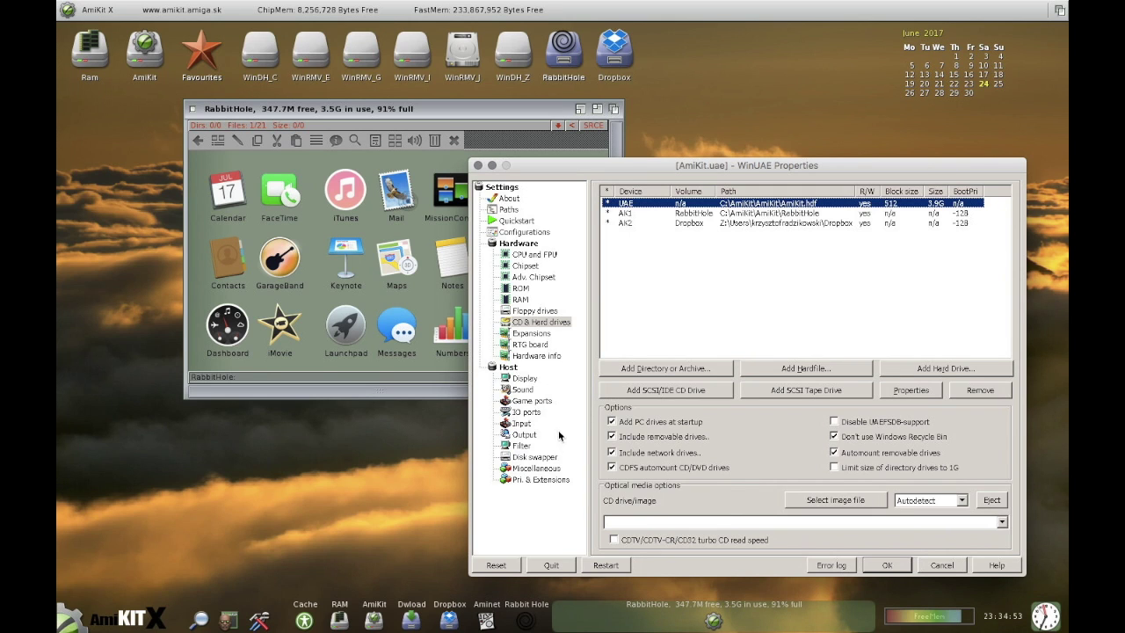
left_click(524, 379)
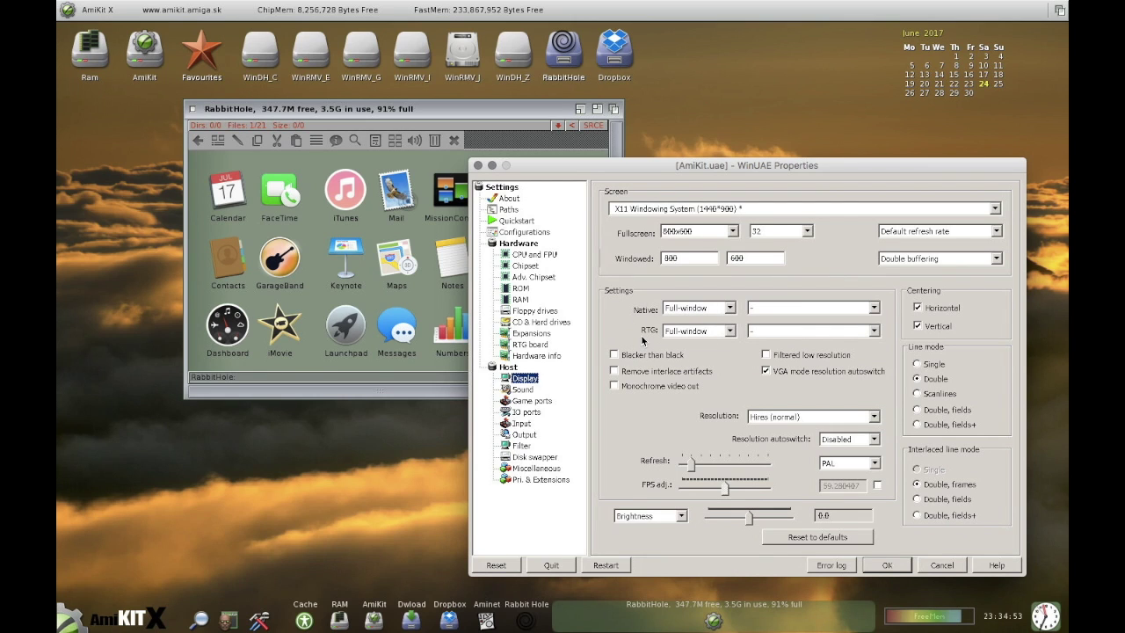
left_click(942, 567)
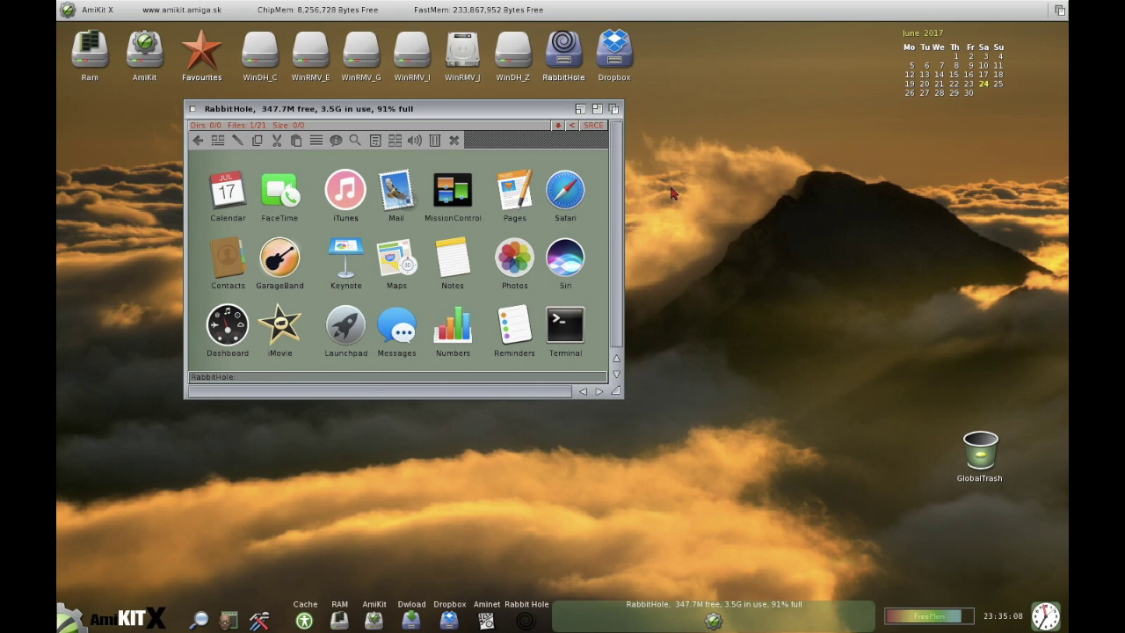
Bring up the Mac's Launchpad over the emulated desktop and dismiss it to return to the RabbitHole window.
key("F4")
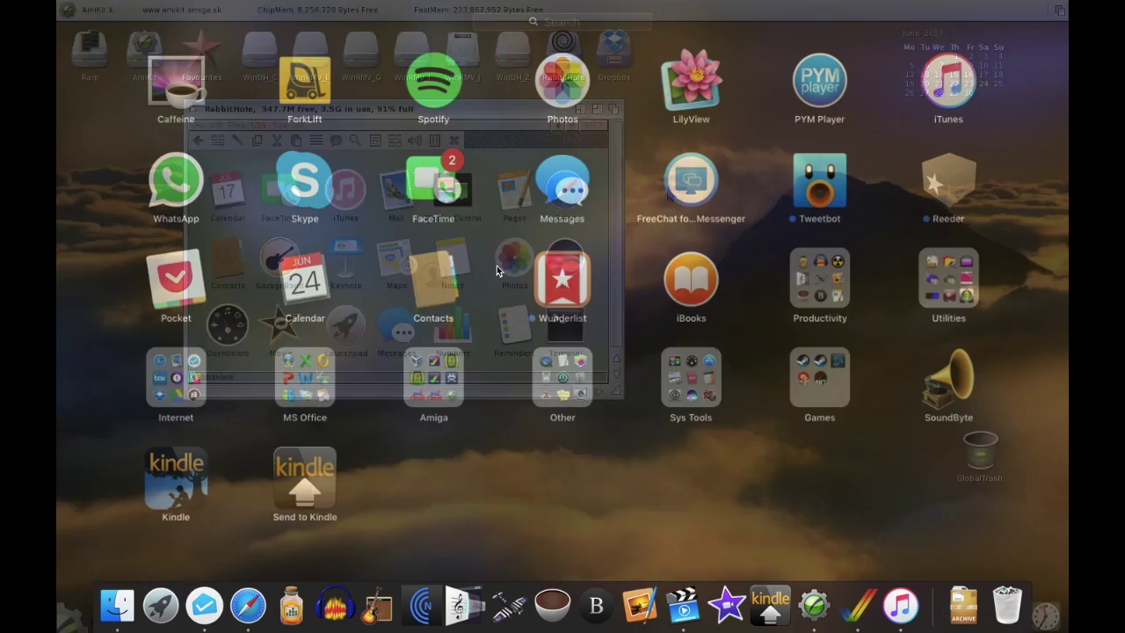
left_click(555, 481)
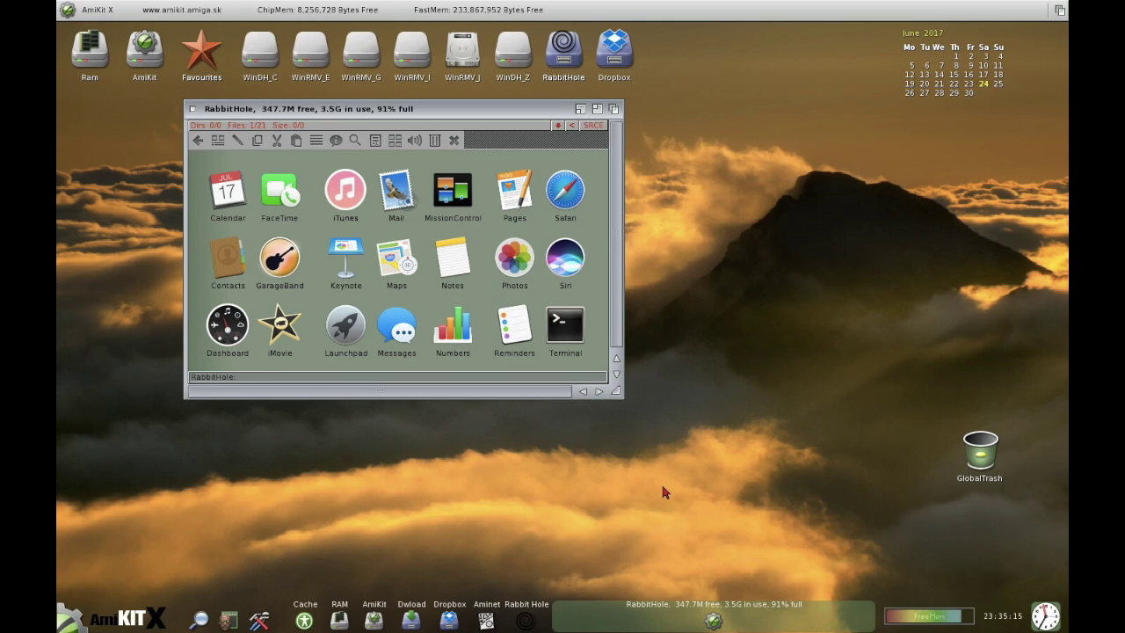
left_click(617, 270)
Launch the Mac's Safari and Terminal from RabbitHole, returning to AmiKit after each, and close the RabbitHole window.
double_click(565, 189)
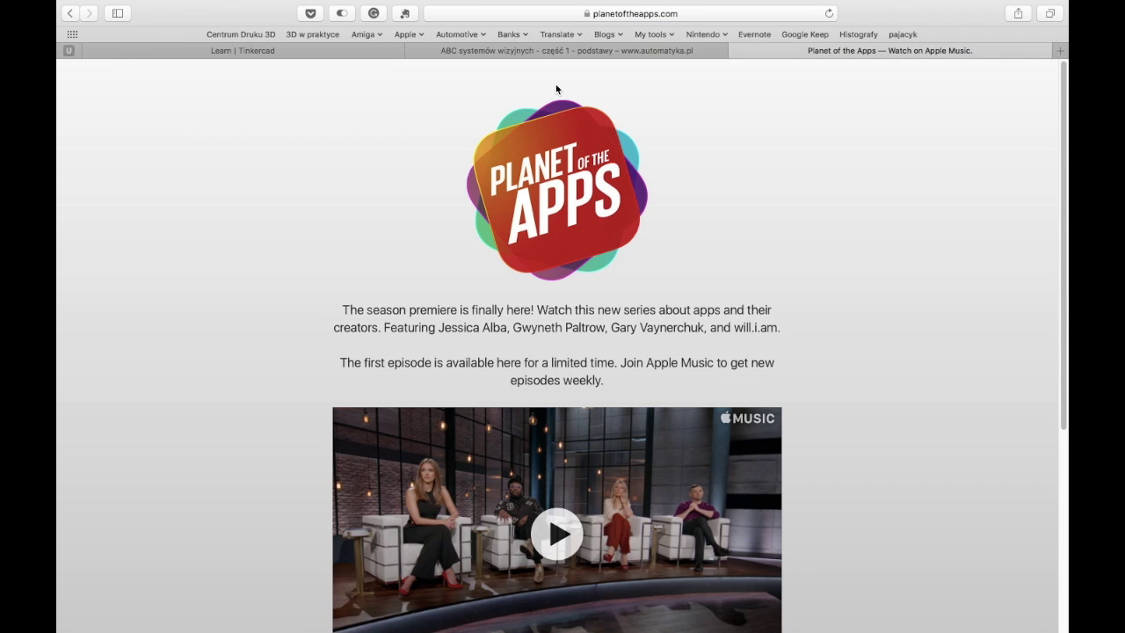
key("ctrl+Left")
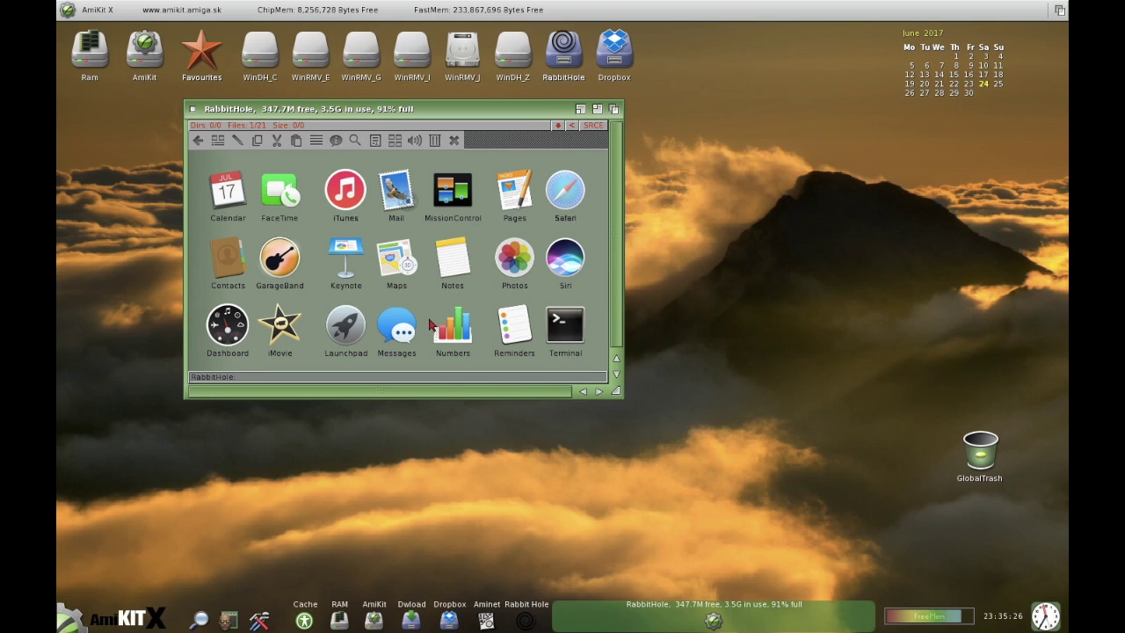
double_click(560, 327)
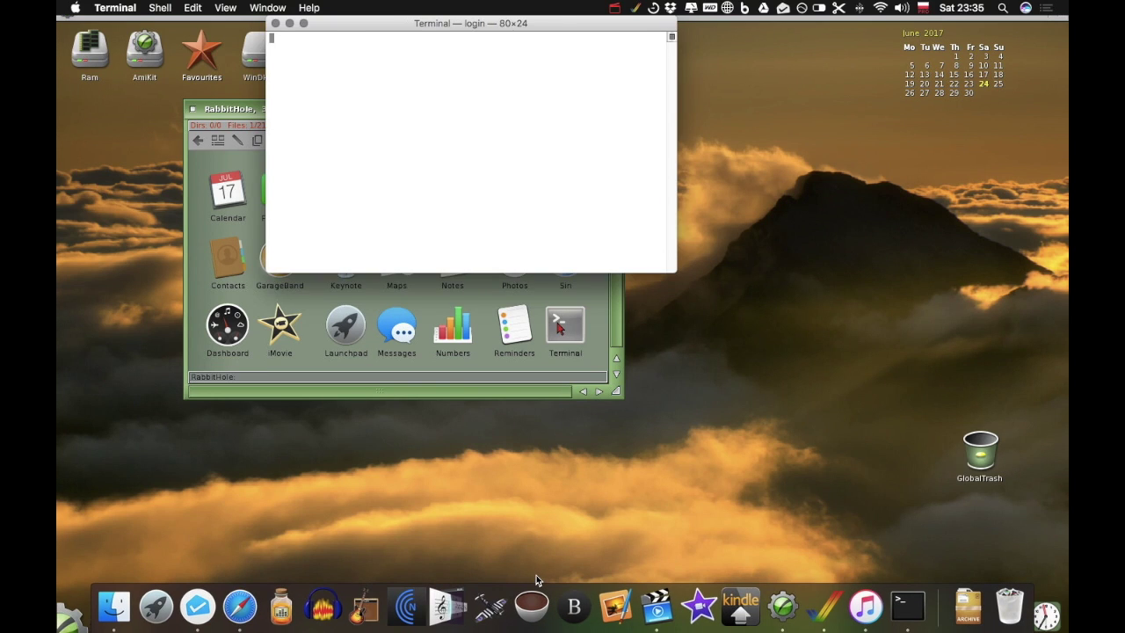
left_click(785, 590)
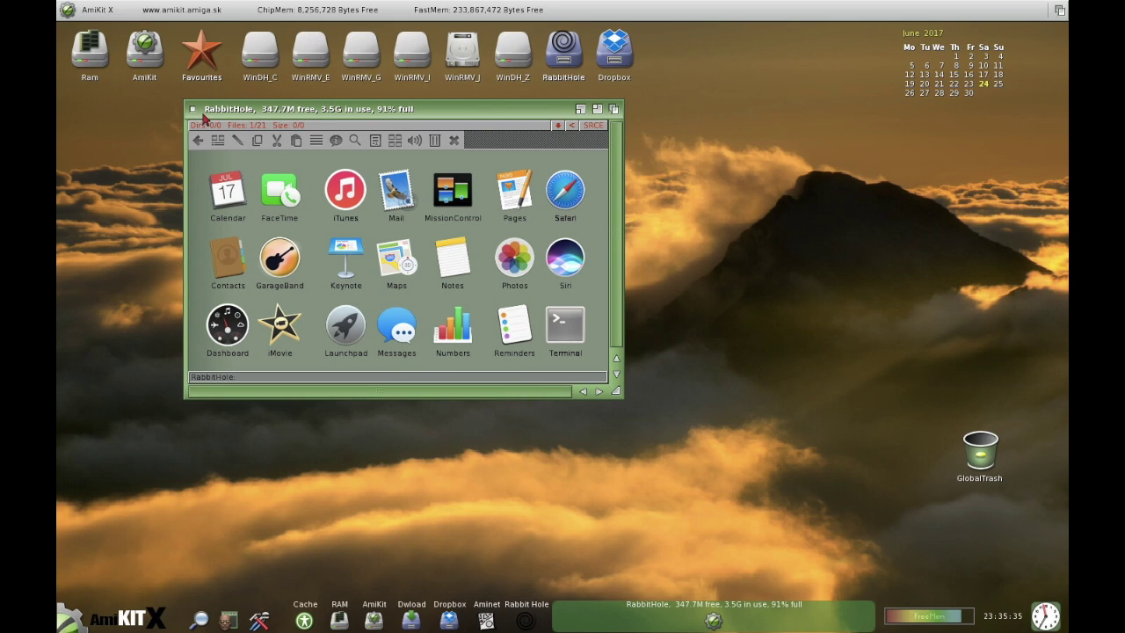
left_click(192, 110)
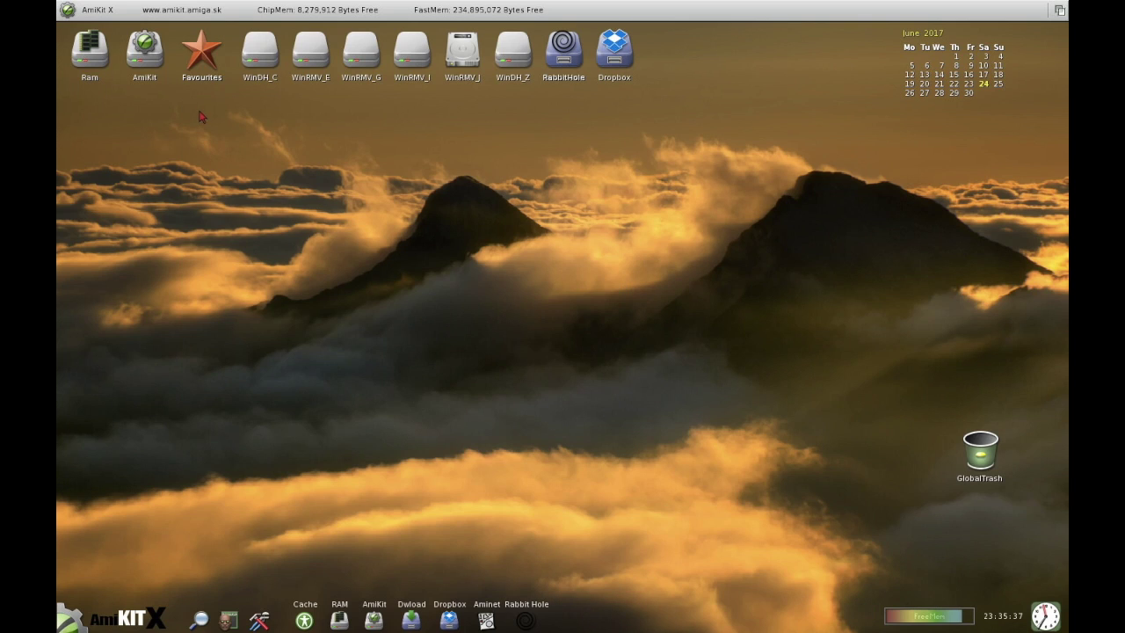
Read the contents and introduction pages of AmiKit Quick Guide.pdf from Favourites, and close the guide and the drawer.
double_click(208, 65)
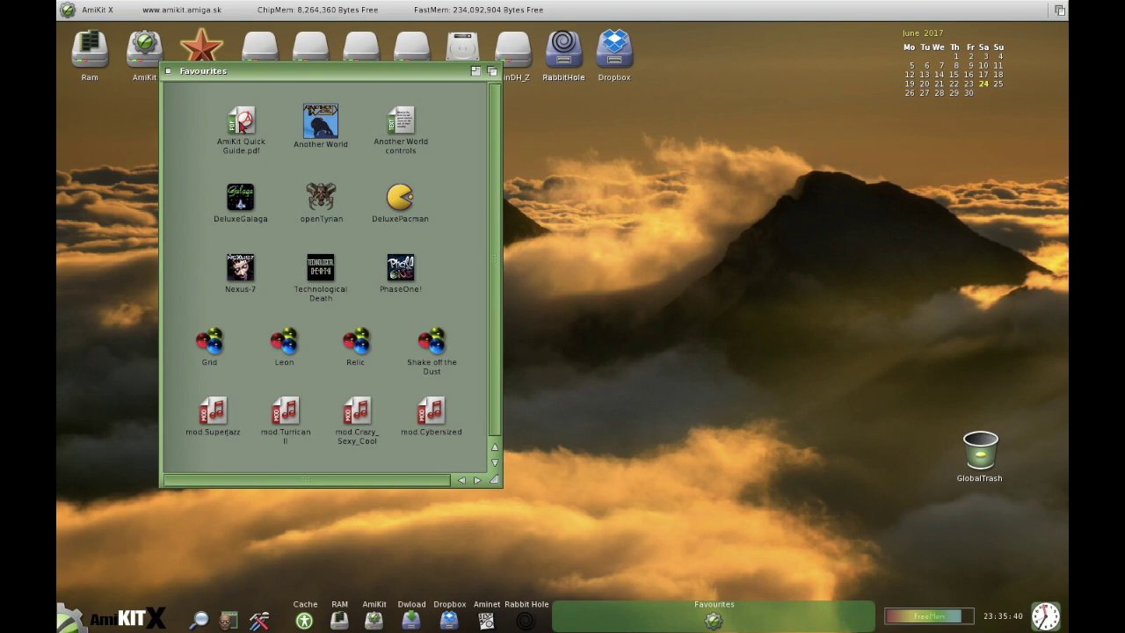
left_click(241, 126)
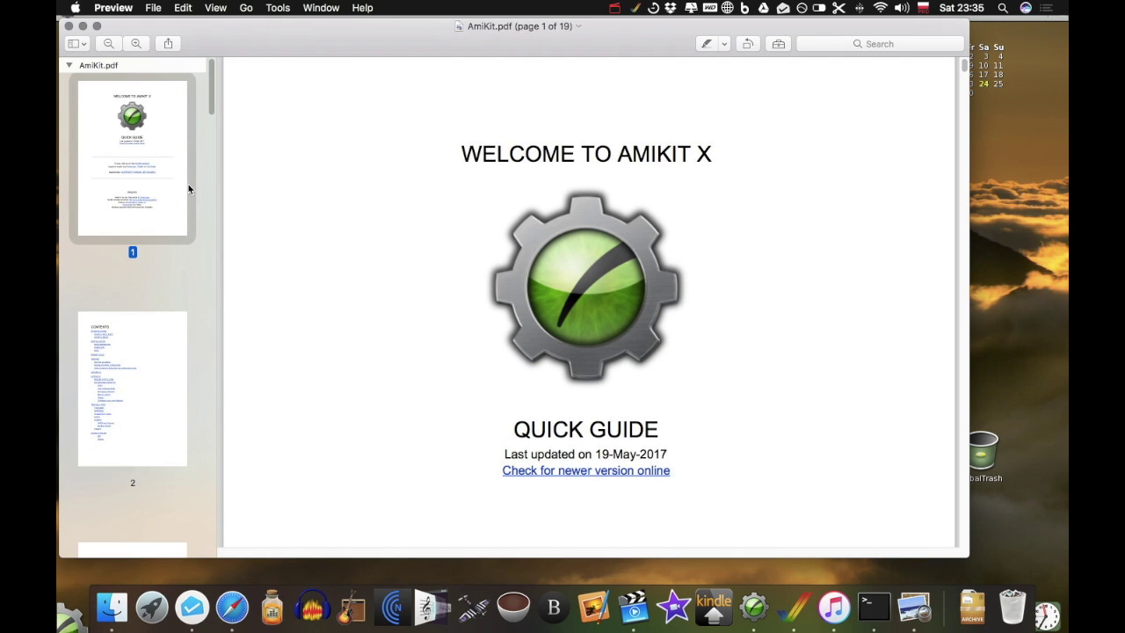
left_click(145, 391)
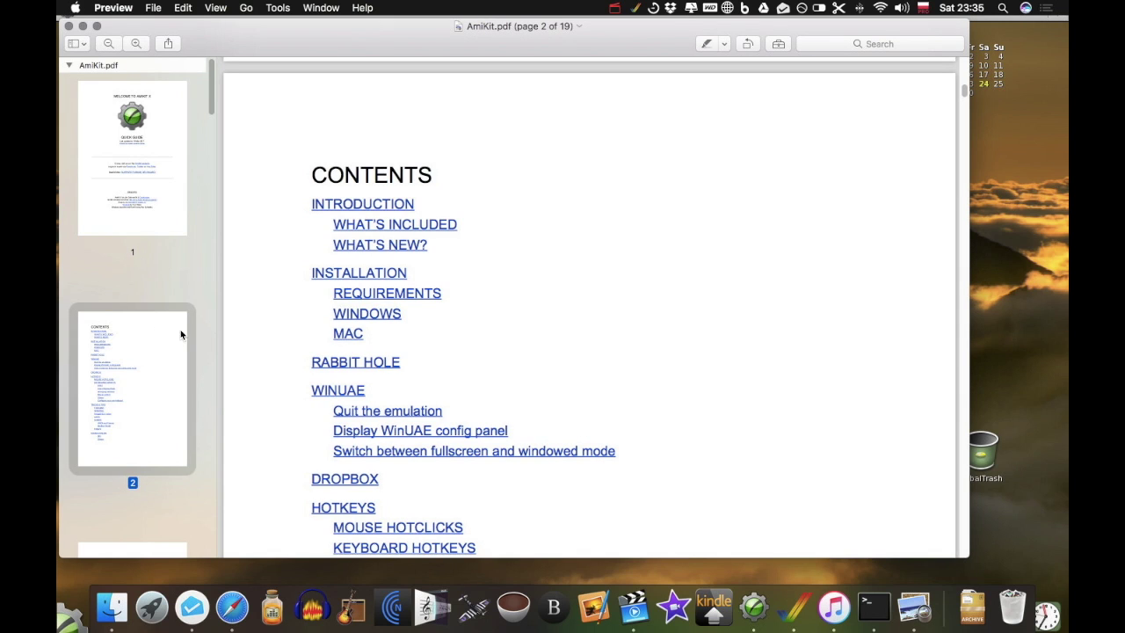
scroll(470, 218, "down", 10)
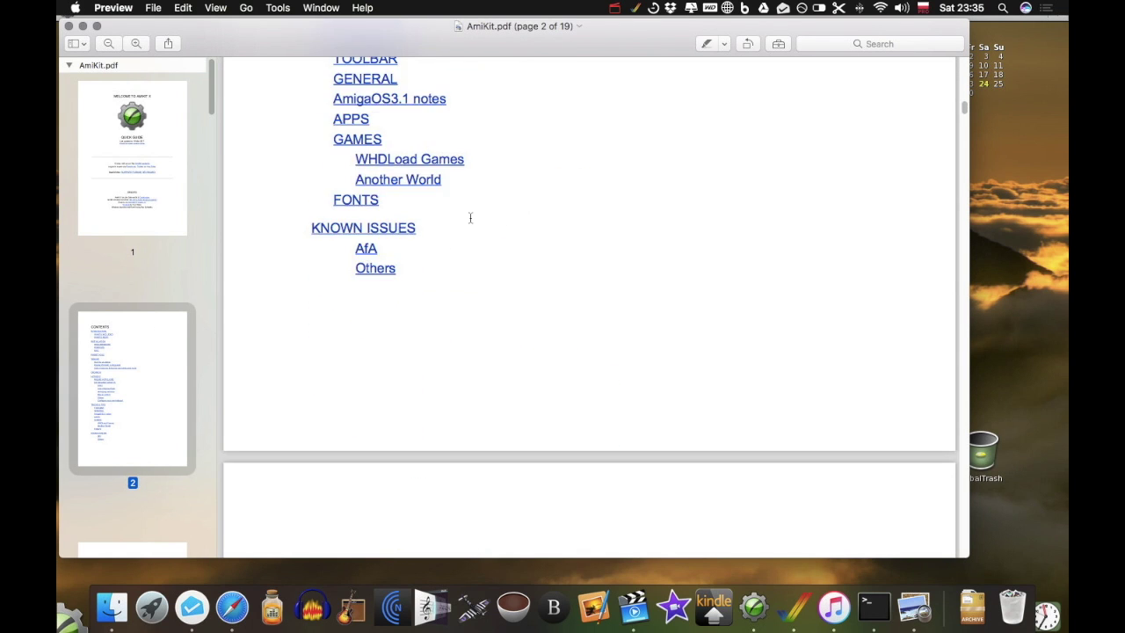
scroll(470, 218, "down", 4)
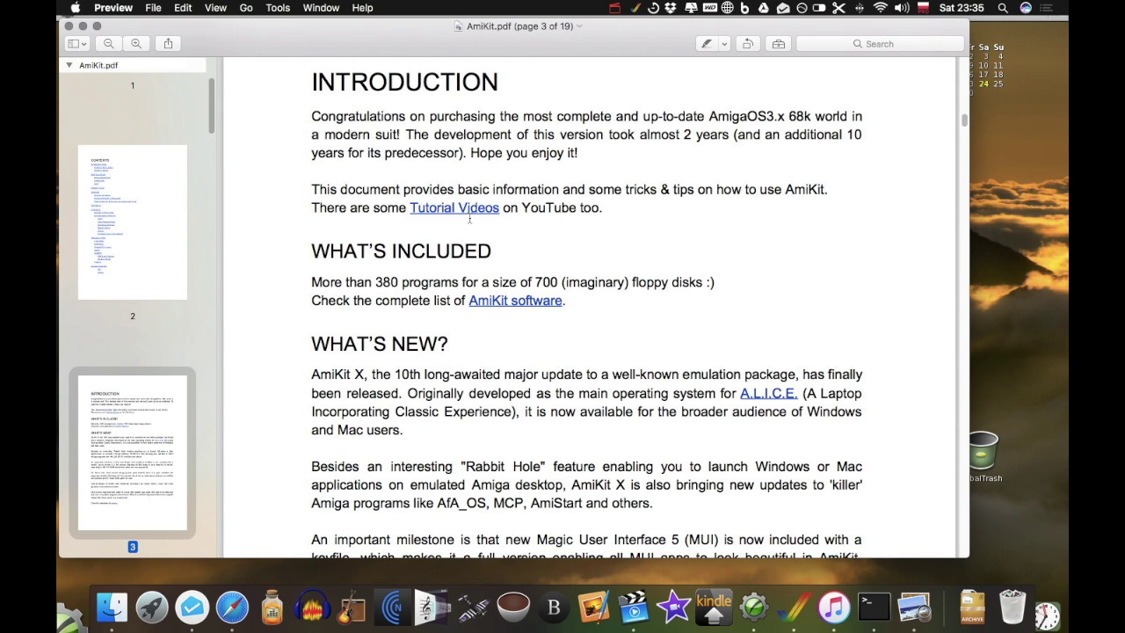
left_click(69, 26)
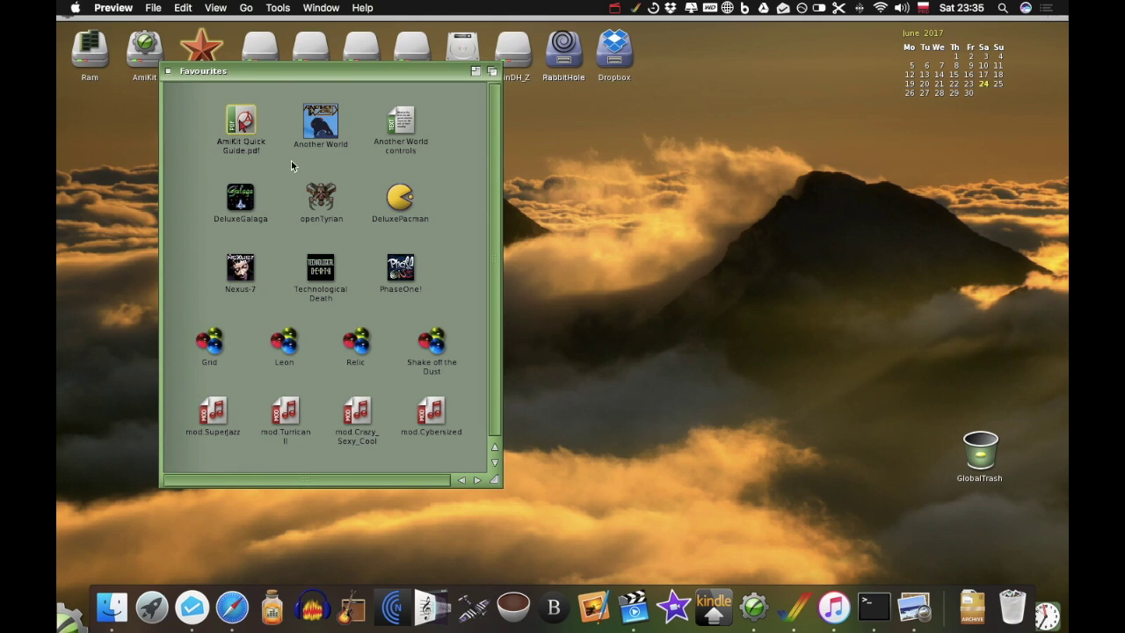
left_click(646, 255)
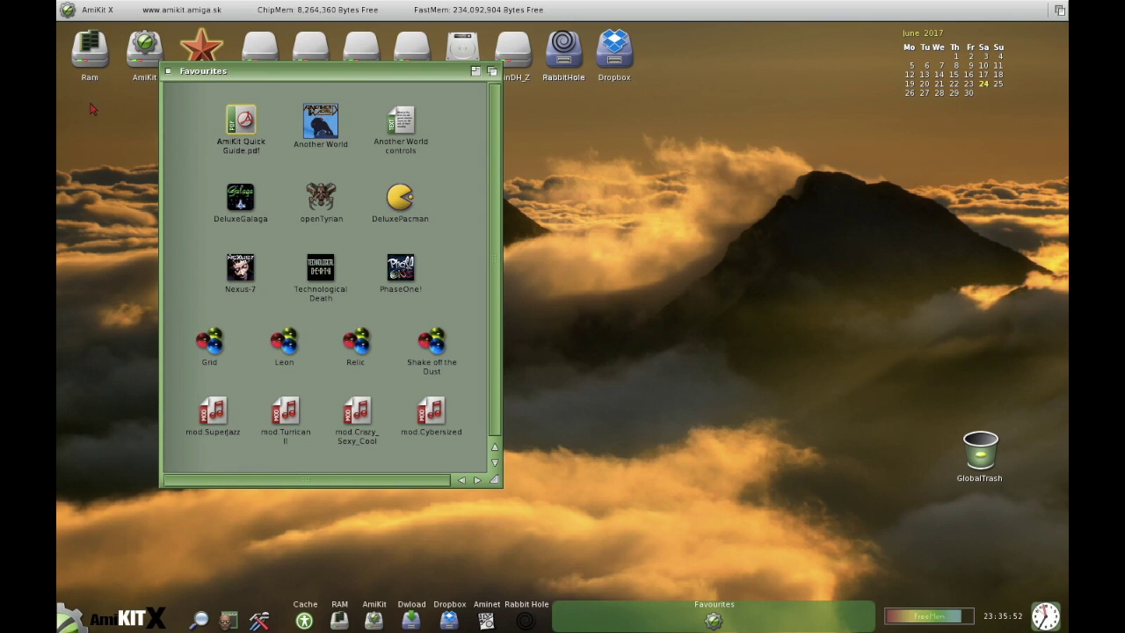
left_click(167, 71)
Enter "virtrhrtt" in a new file in the Redit text editor and close it without saving.
left_click(75, 618)
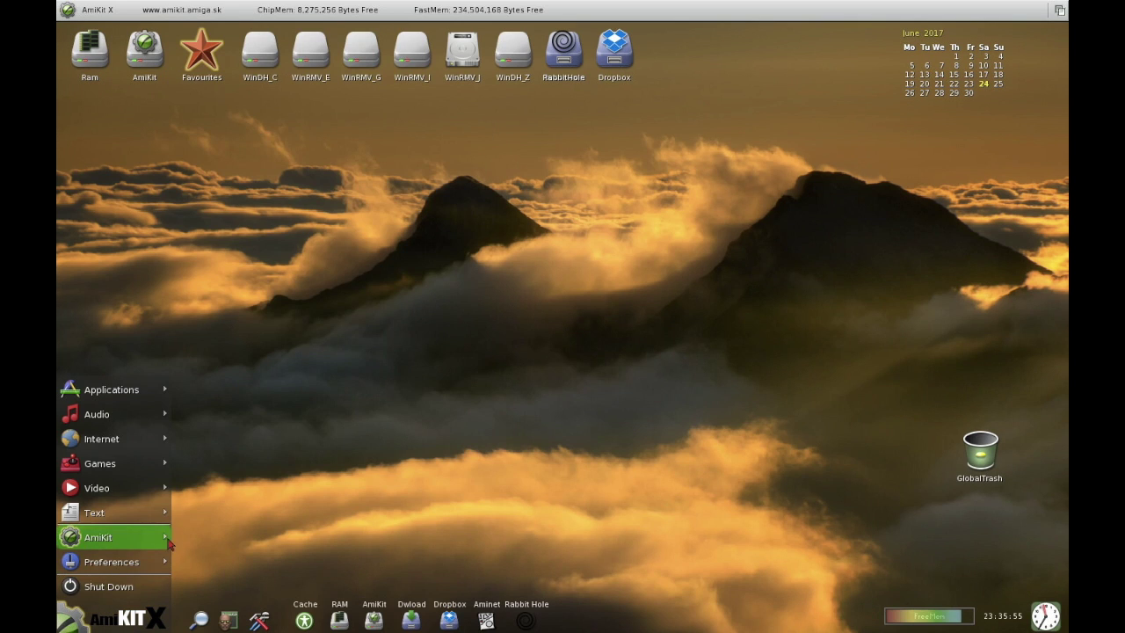
mouse_move(163, 513)
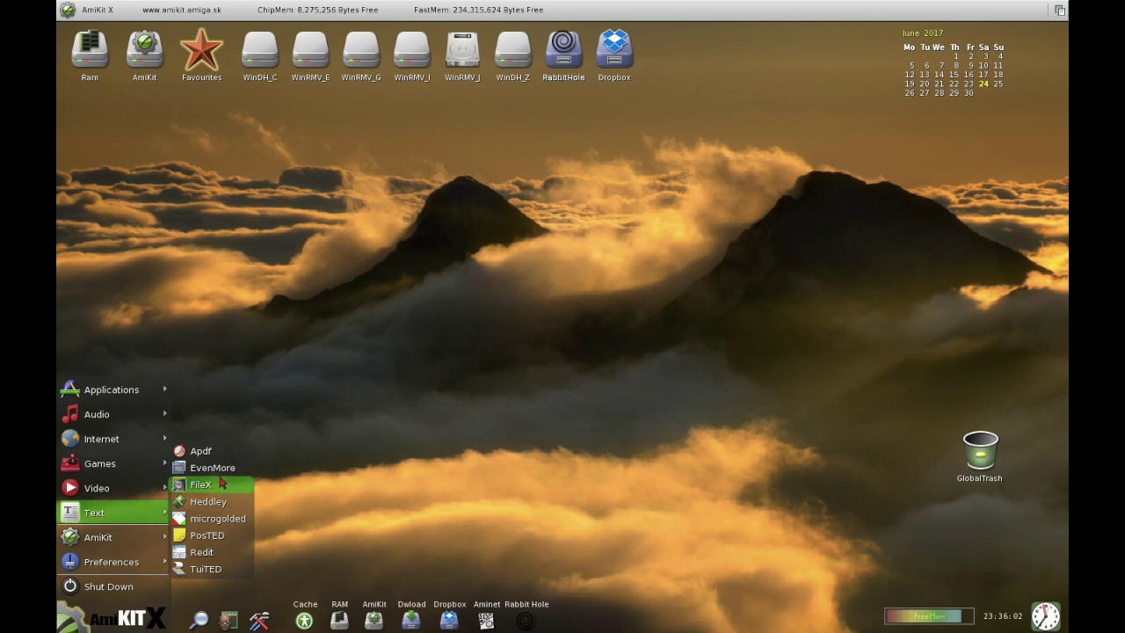
left_click(221, 558)
type("virtrhrtt")
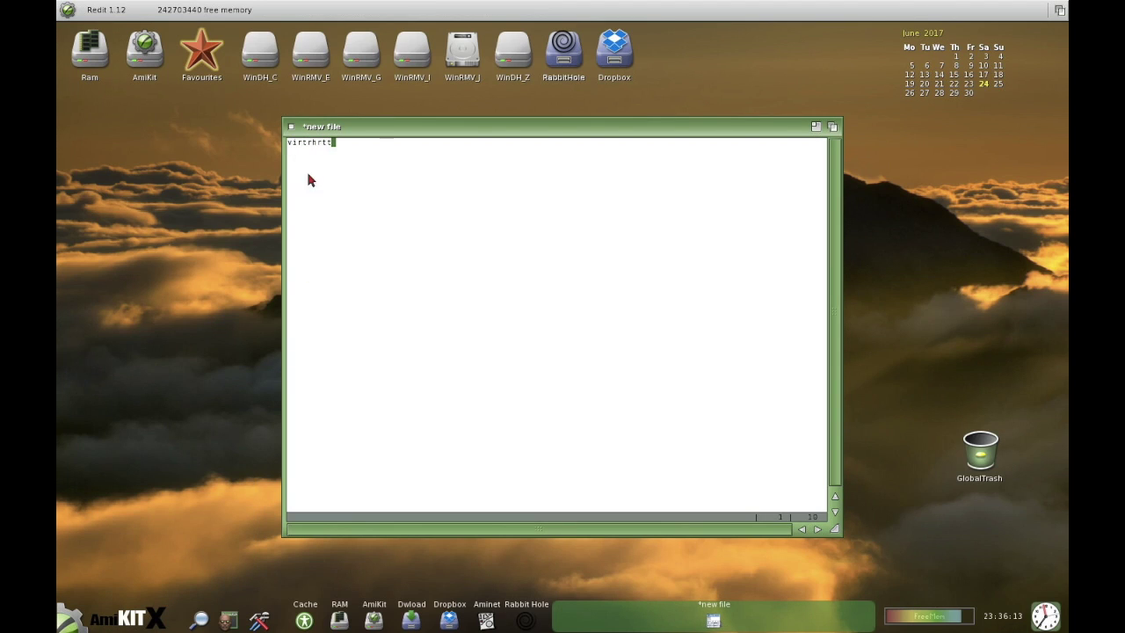
left_click(293, 129)
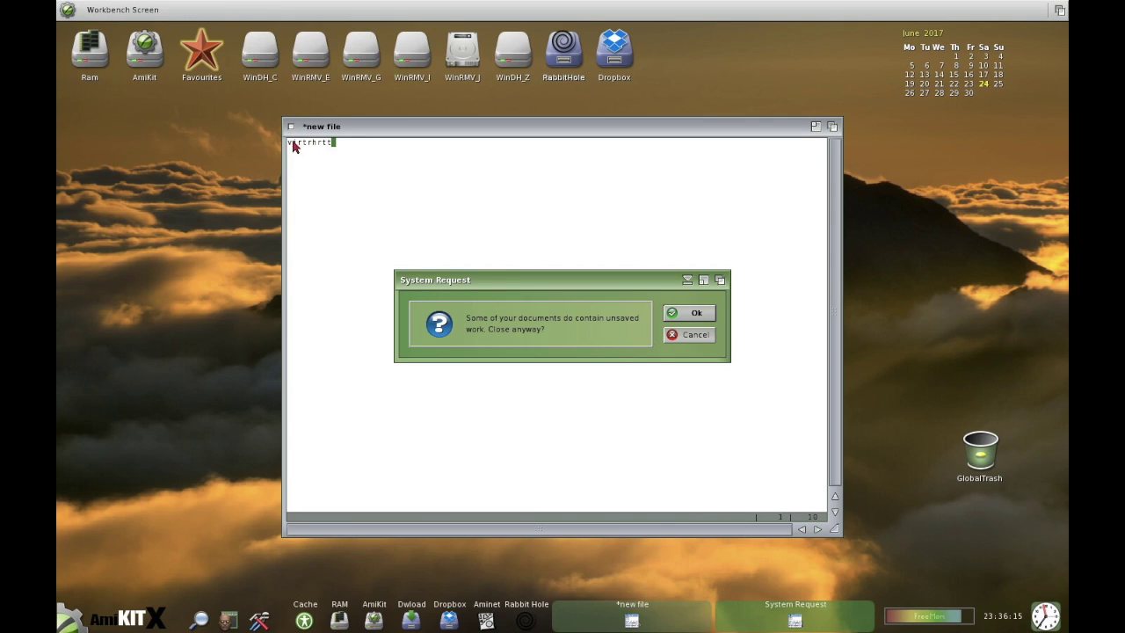
left_click(679, 313)
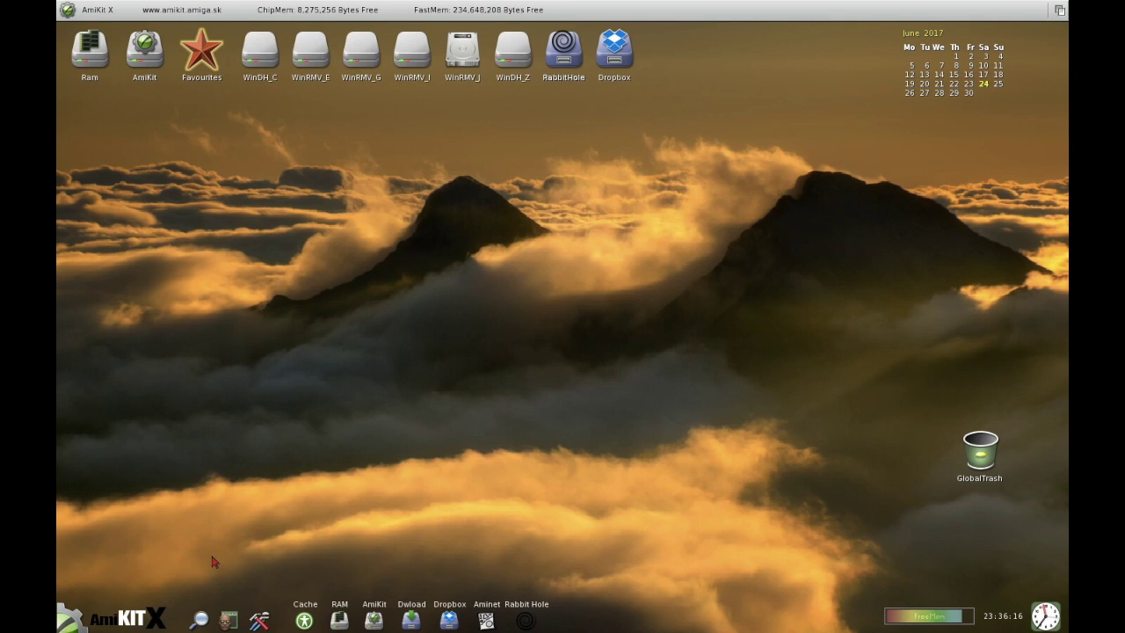
Open MorpheuZ, view its desktop replacement choices and go back to its main options.
left_click(75, 617)
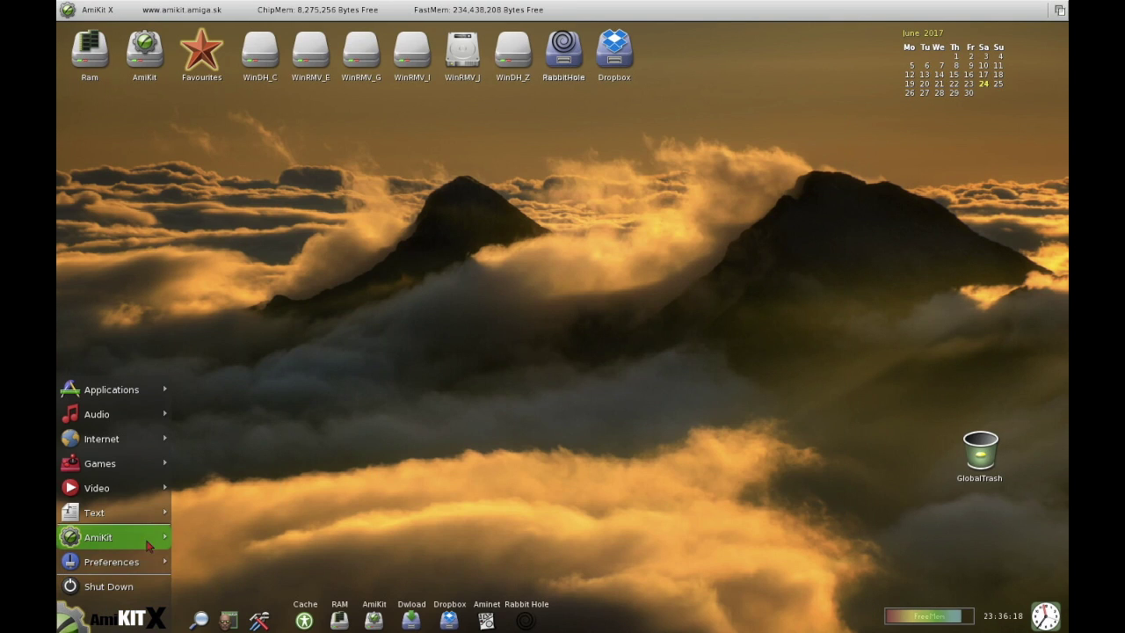
mouse_move(151, 541)
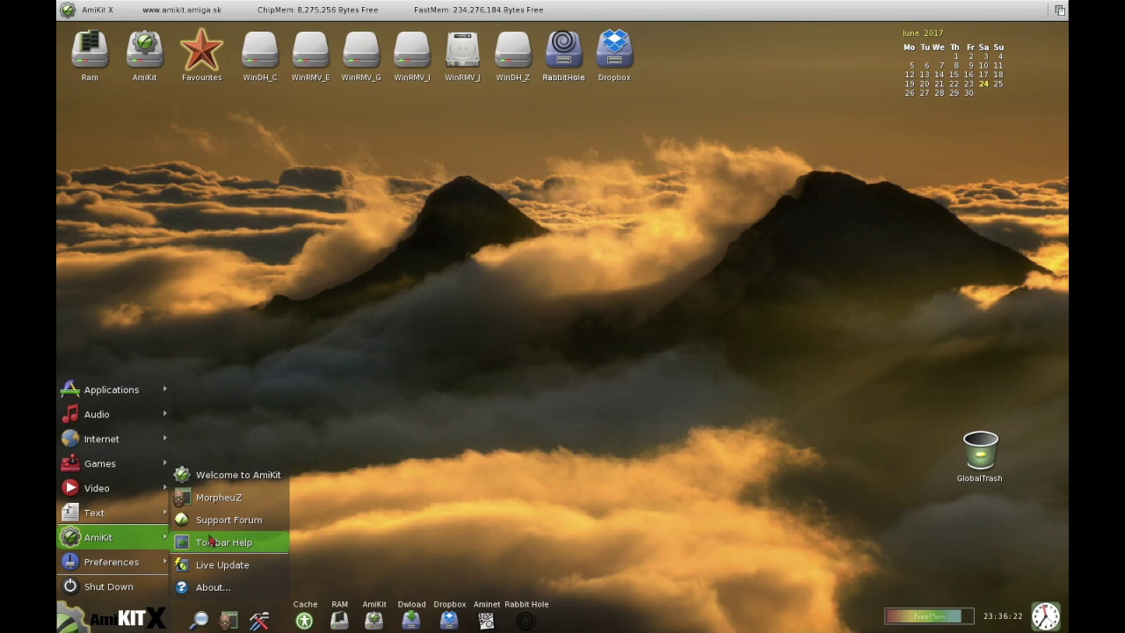
left_click(225, 505)
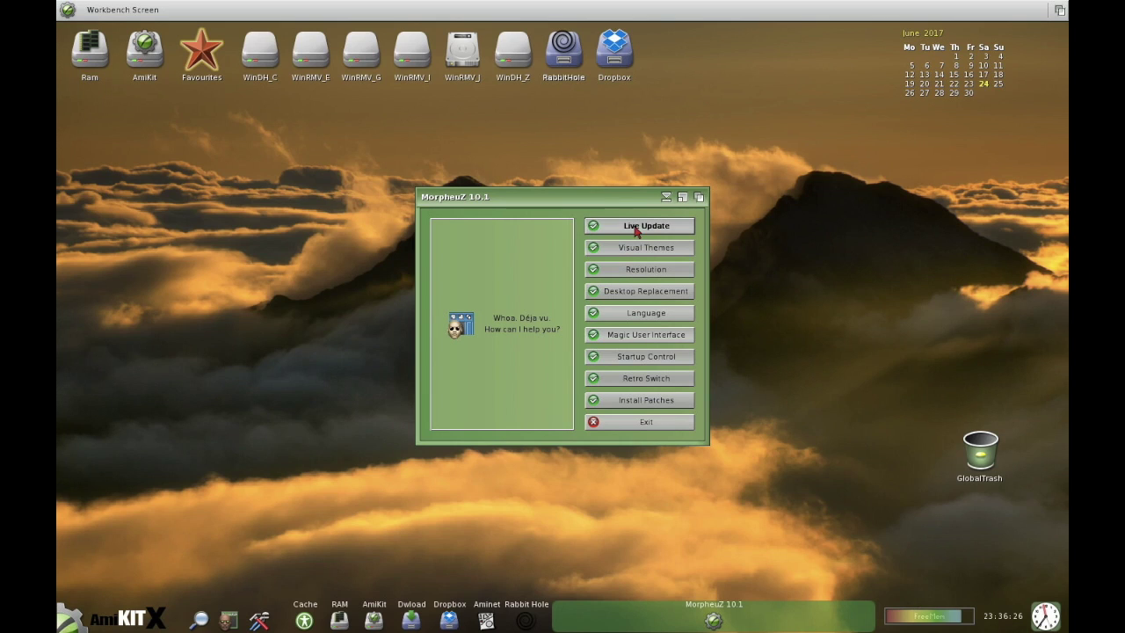
left_click(660, 292)
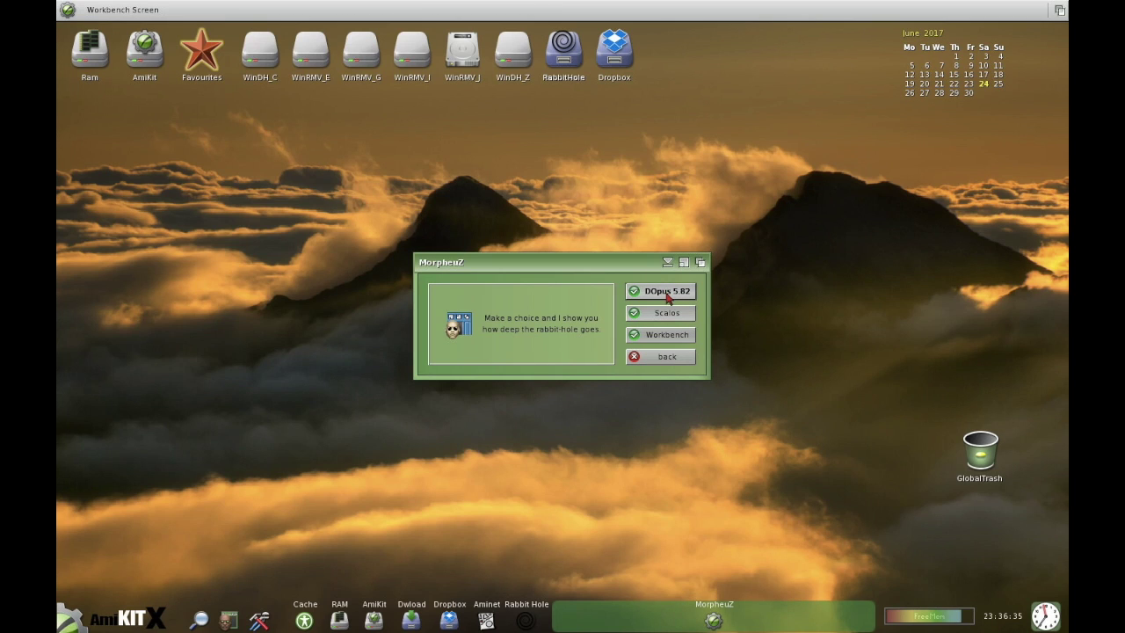
left_click(665, 362)
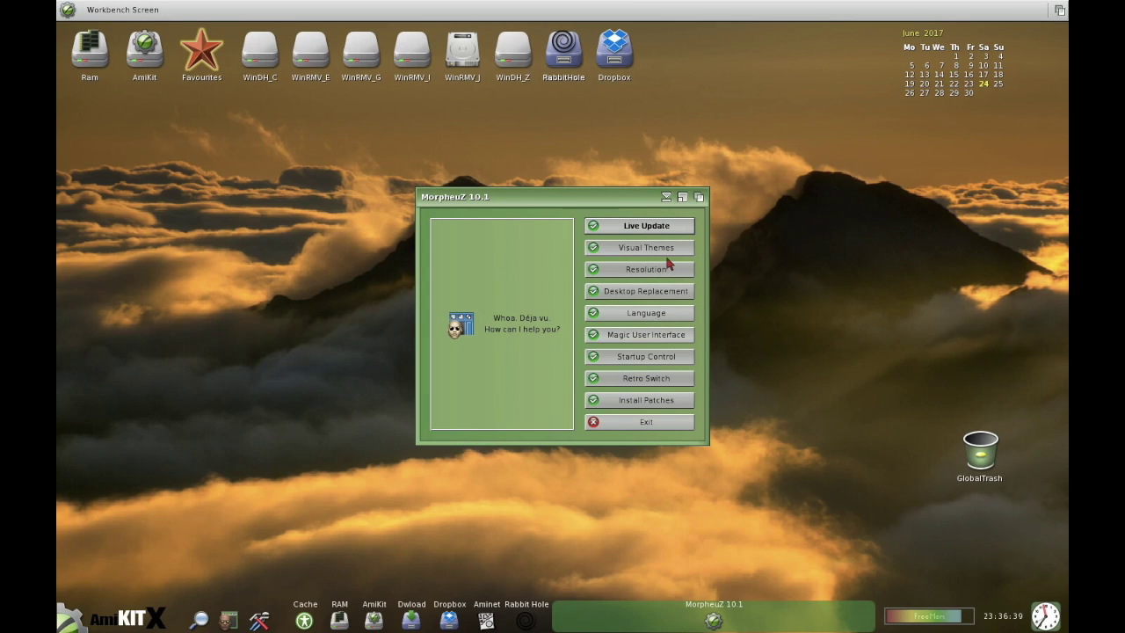
View MorpheuZ's Visual Themes choices and return, preview the Retro Switch desktop and decline switching to the original AmigaOS.
left_click(667, 253)
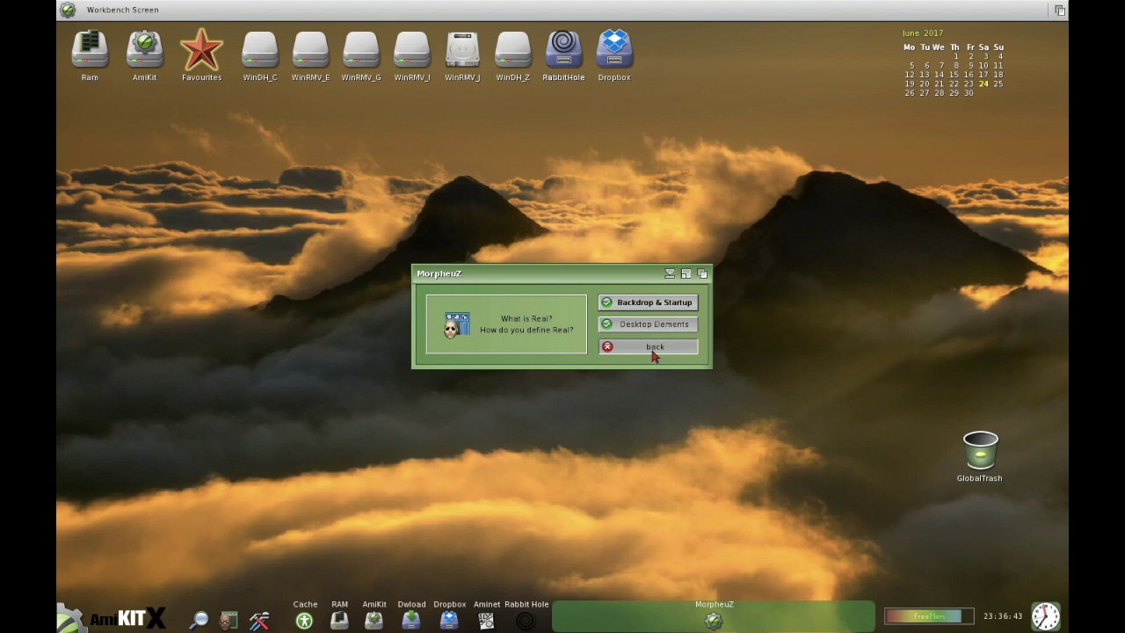
left_click(654, 347)
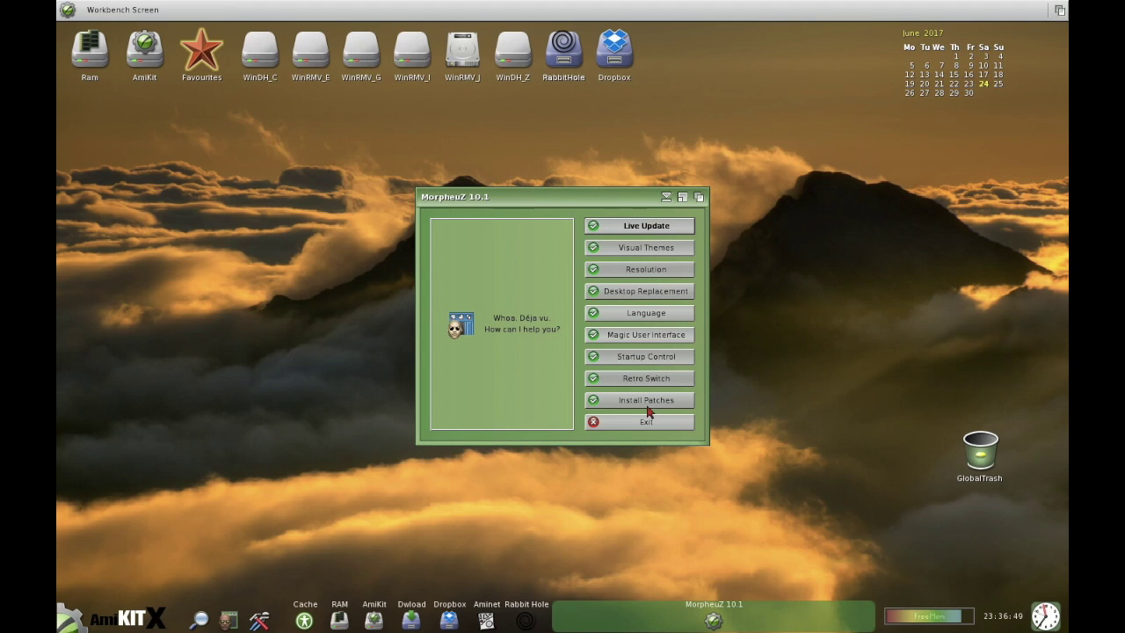
left_click(667, 380)
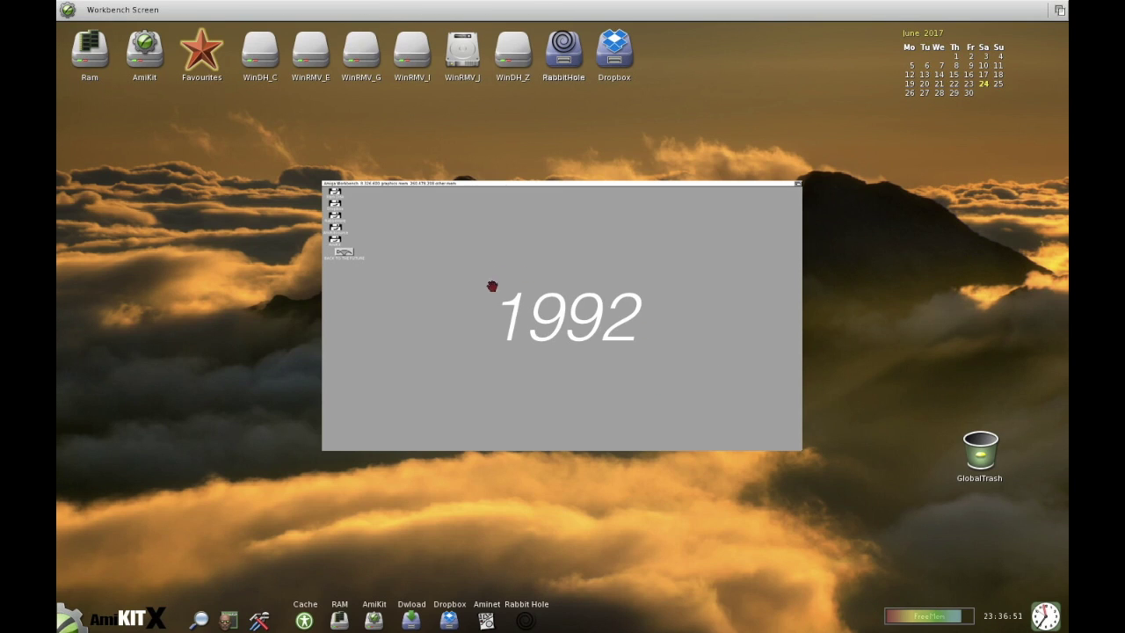
left_click_drag(565, 286, 576, 405)
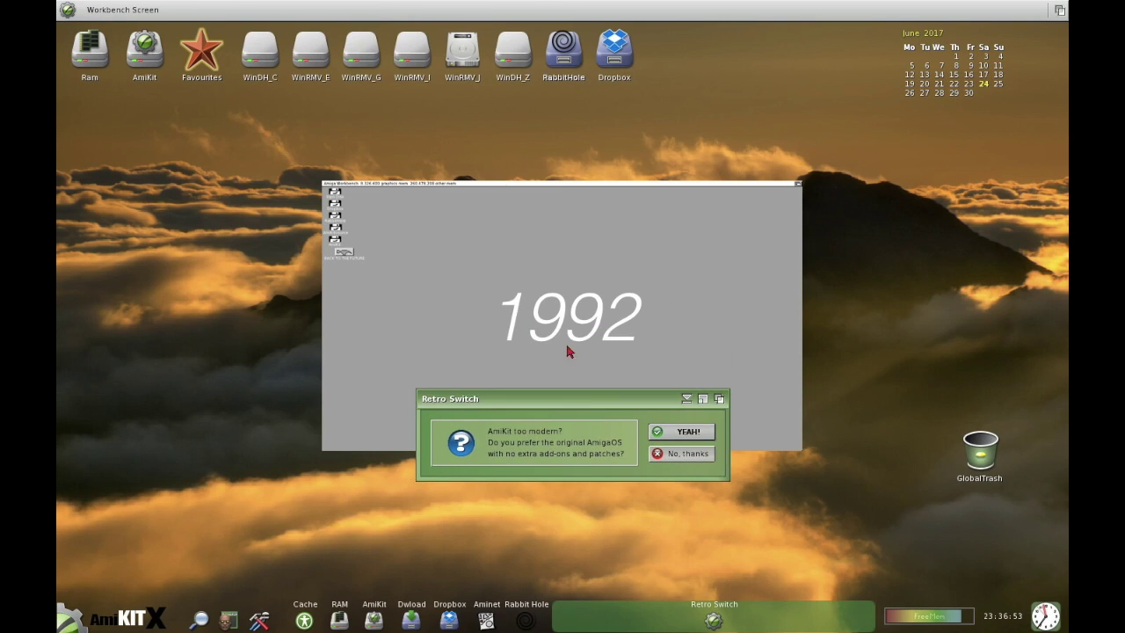
left_click(682, 457)
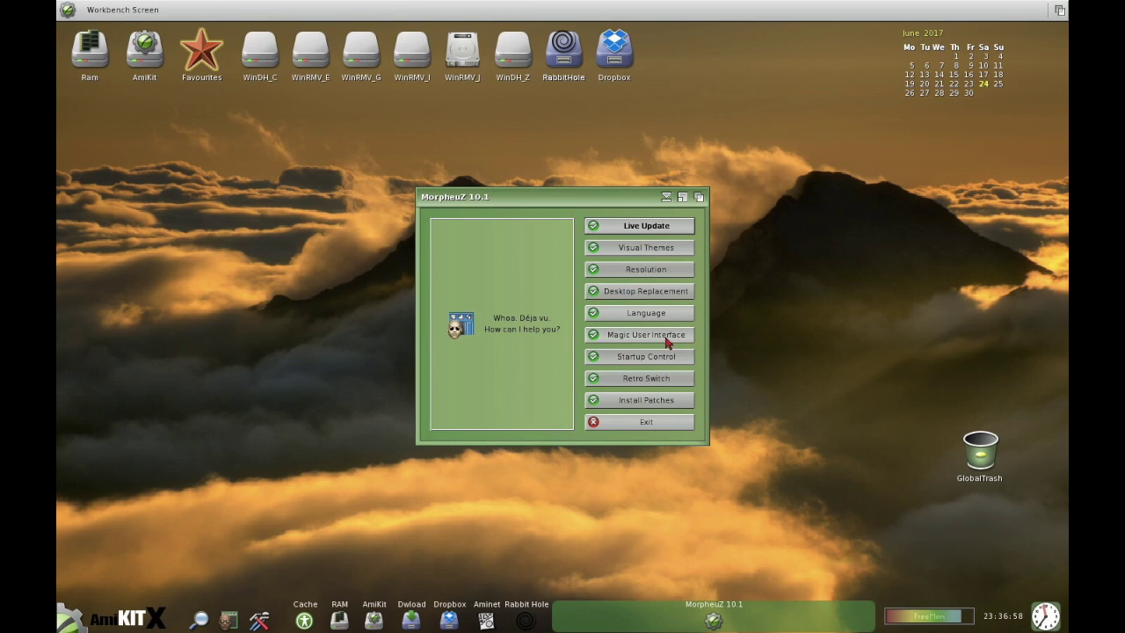
Exit MorpheuZ from its main options.
left_click(665, 316)
left_click(673, 389)
left_click(647, 423)
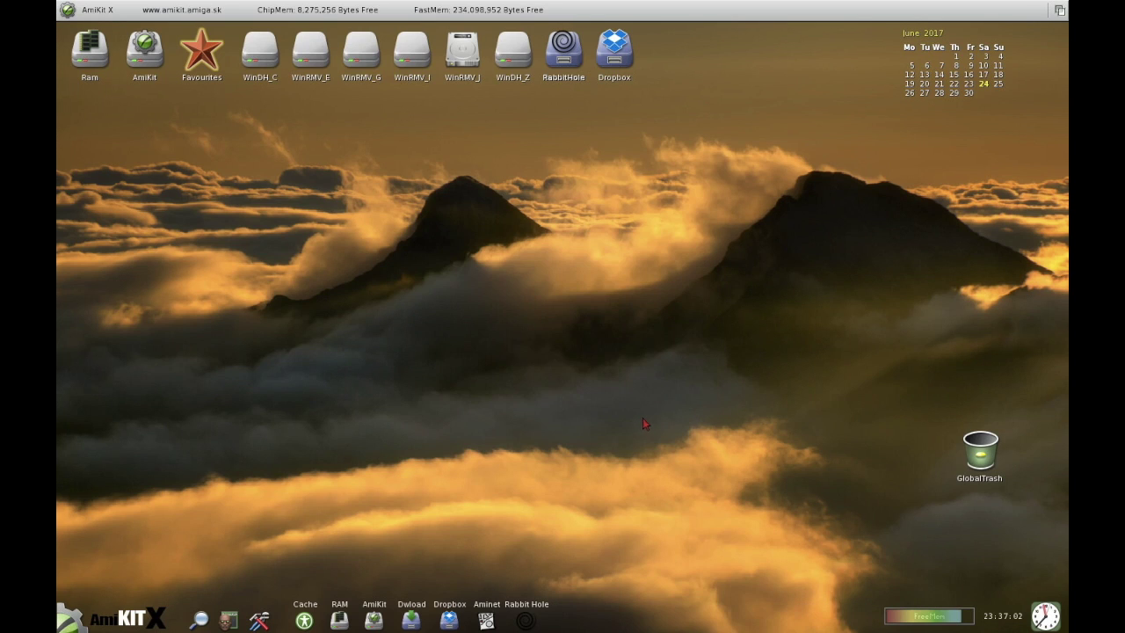
left_click(136, 622)
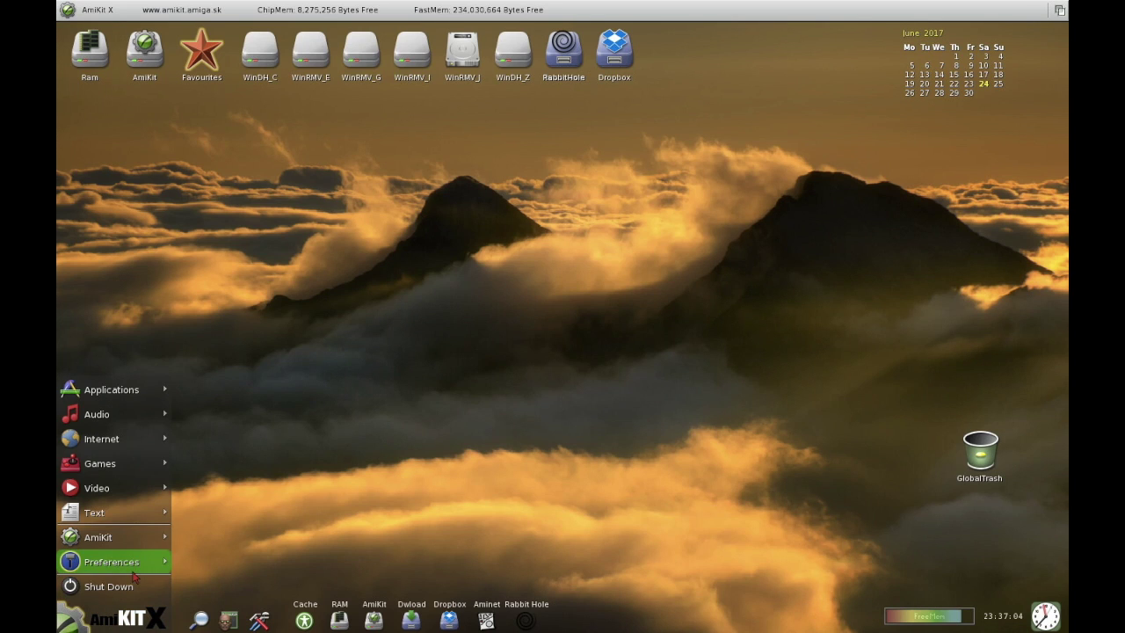
mouse_move(134, 574)
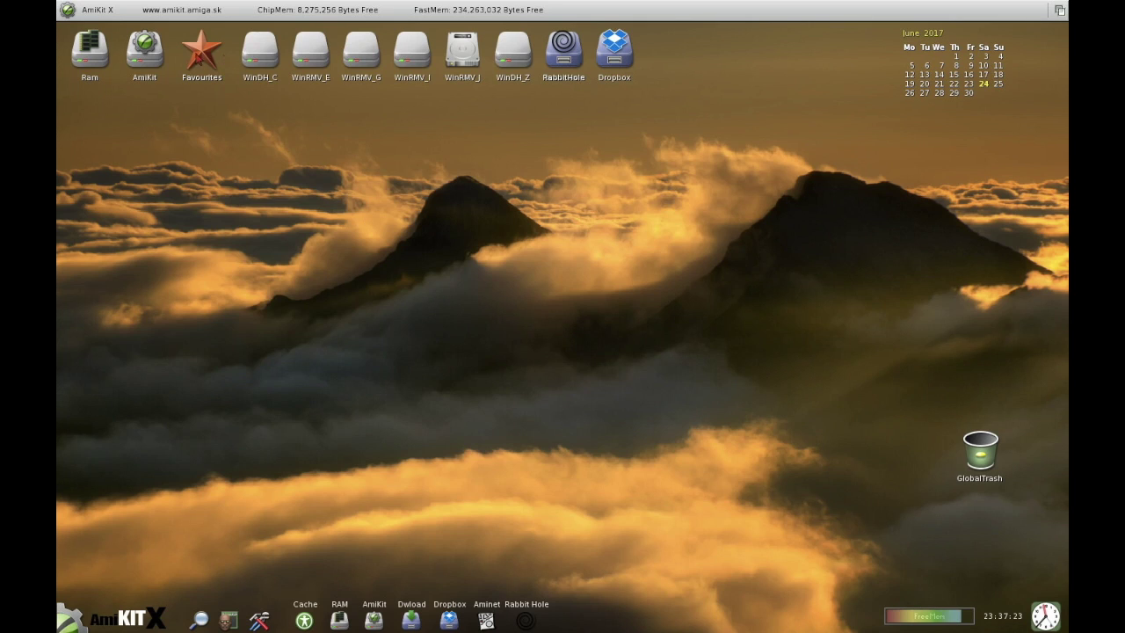
Open the Favourites drawer, launch DeluxeGalaga and start it from the WHDLoad splash window.
double_click(200, 58)
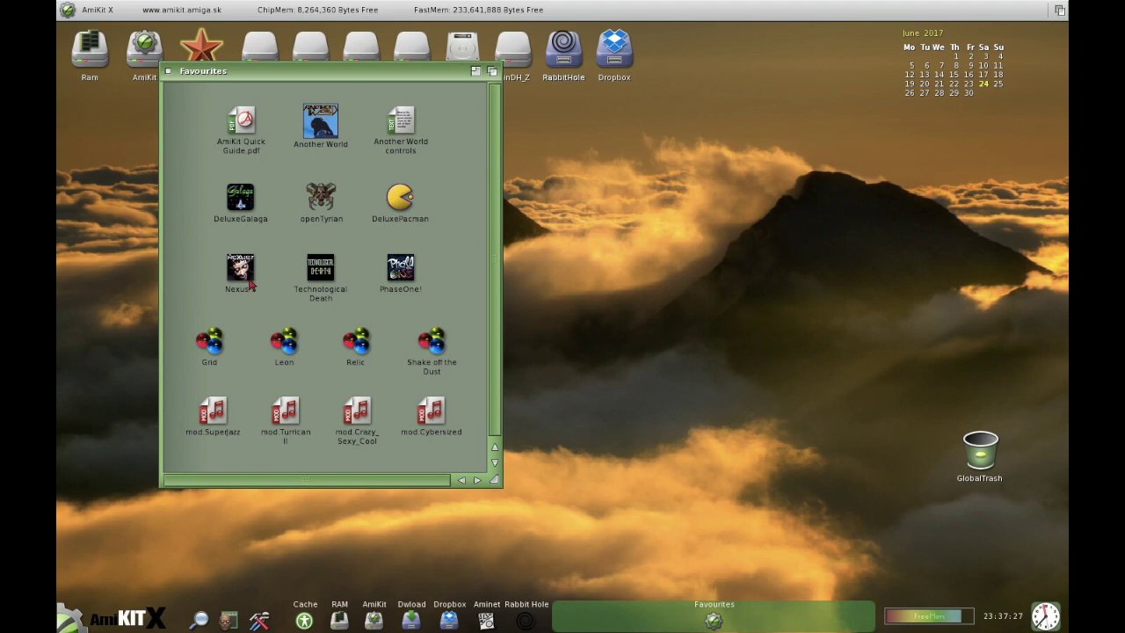
double_click(242, 202)
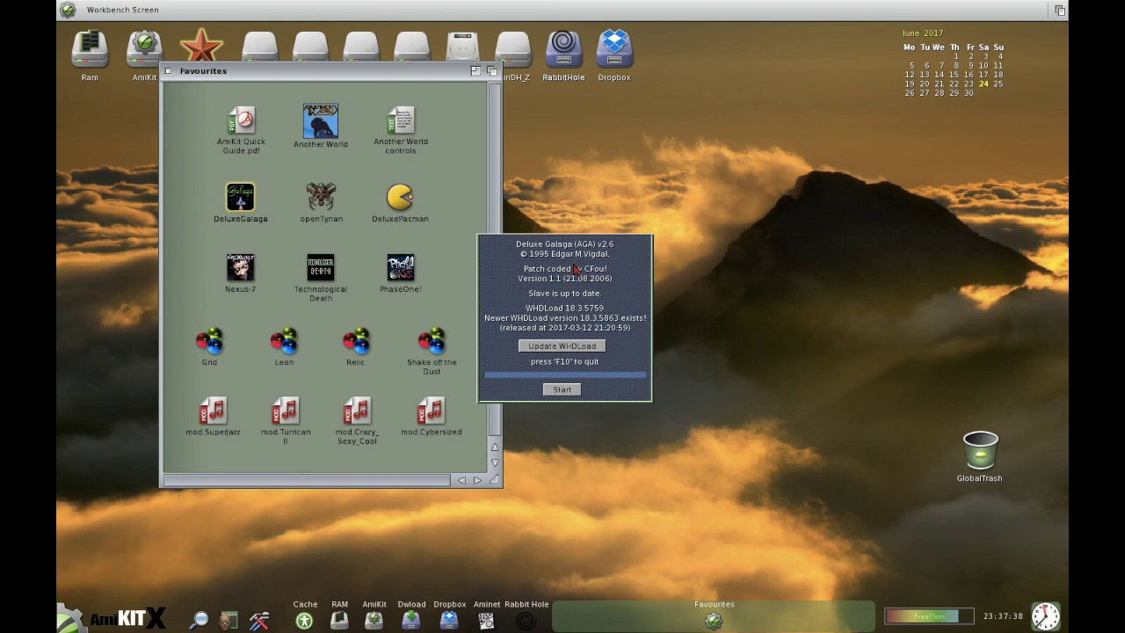
left_click(558, 389)
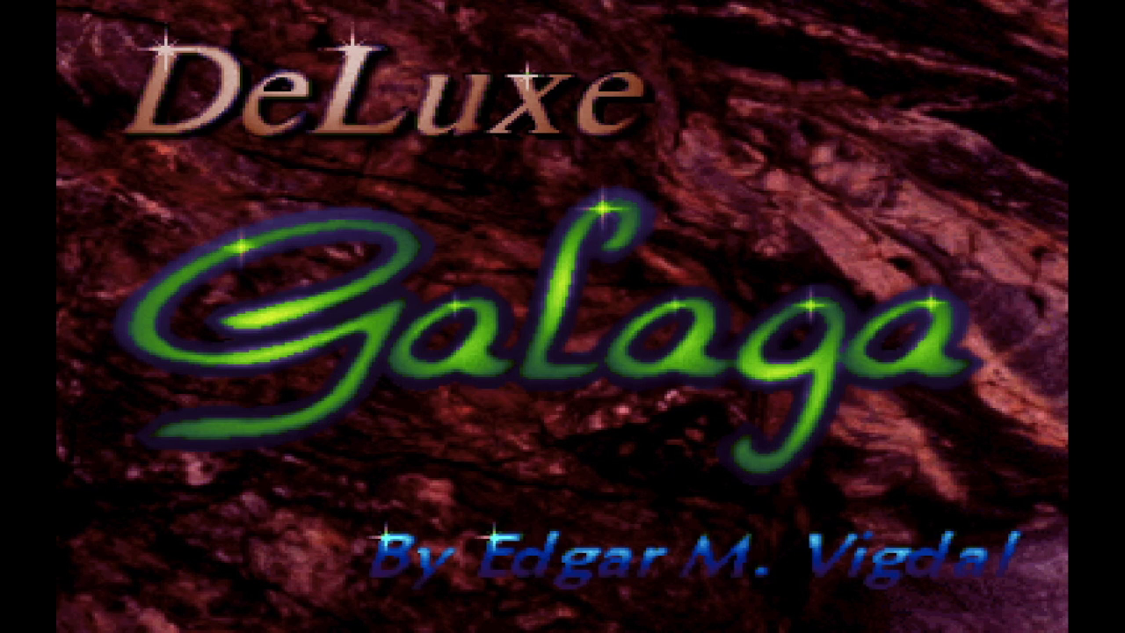
Play a short round of Deluxe Galaga, steering the ship sideways, and return to the Favourites drawer.
key("space")
key("Right")
key("Left")
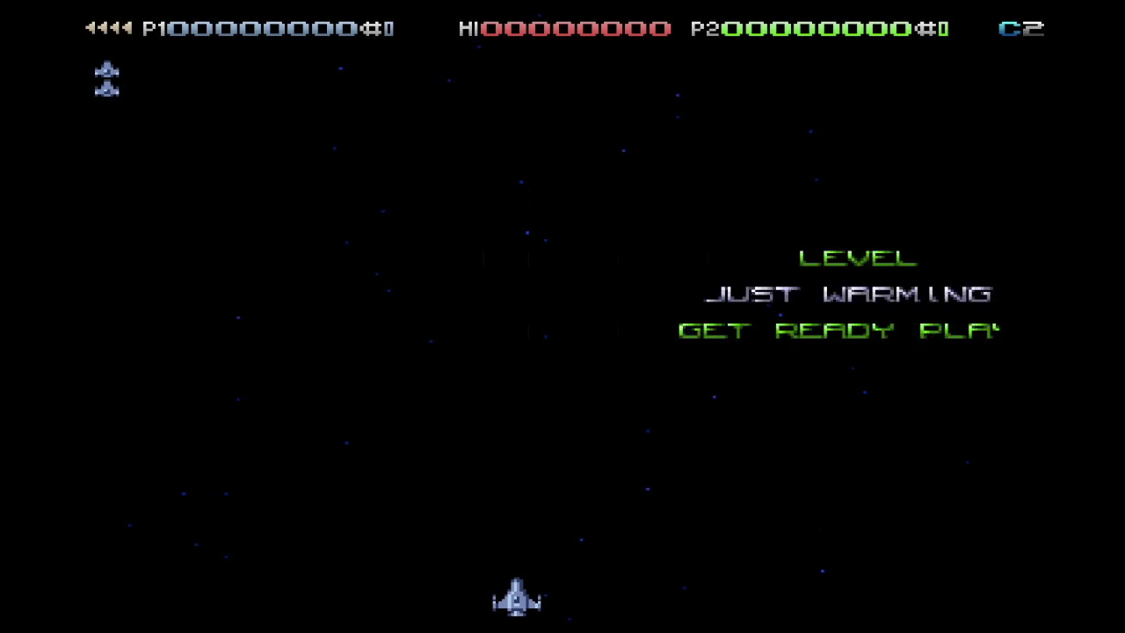
key("Right")
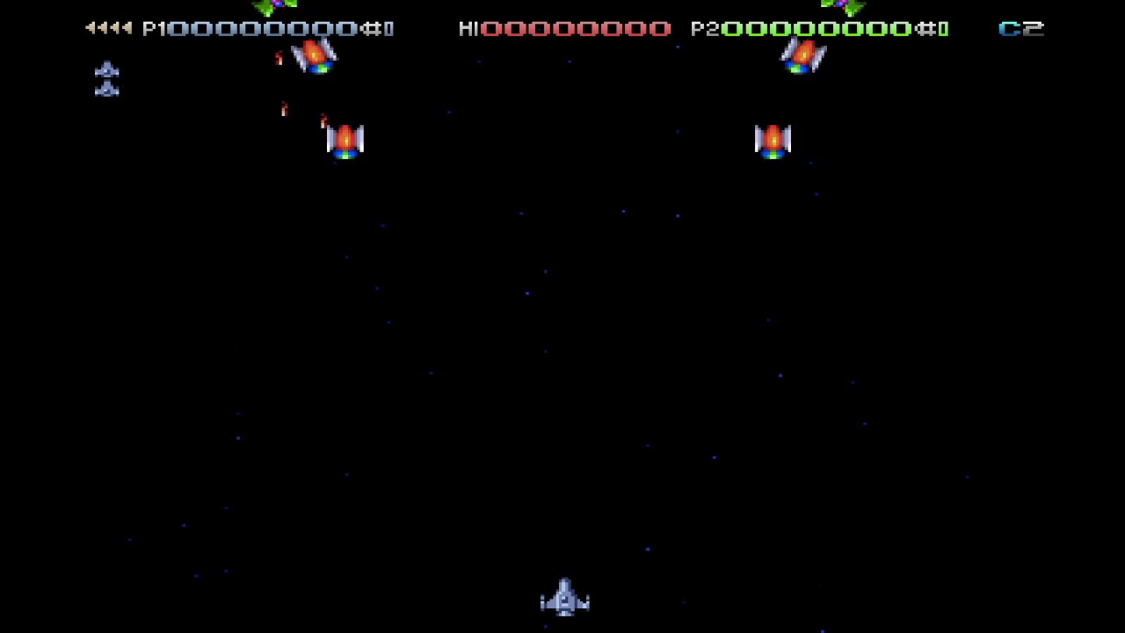
key("Left")
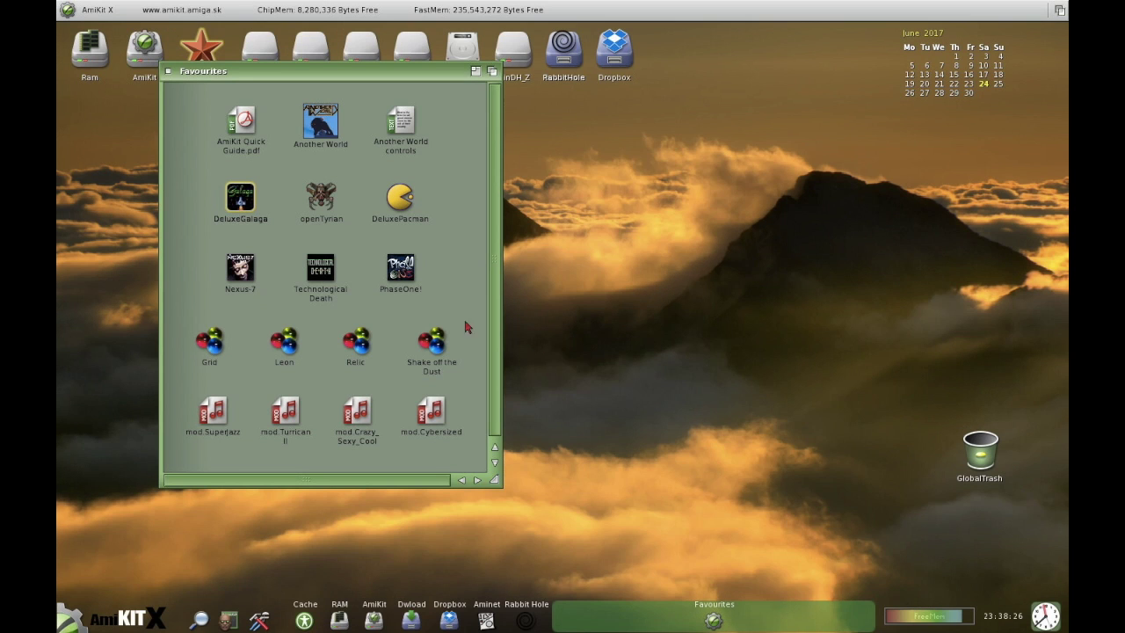
left_click(454, 277)
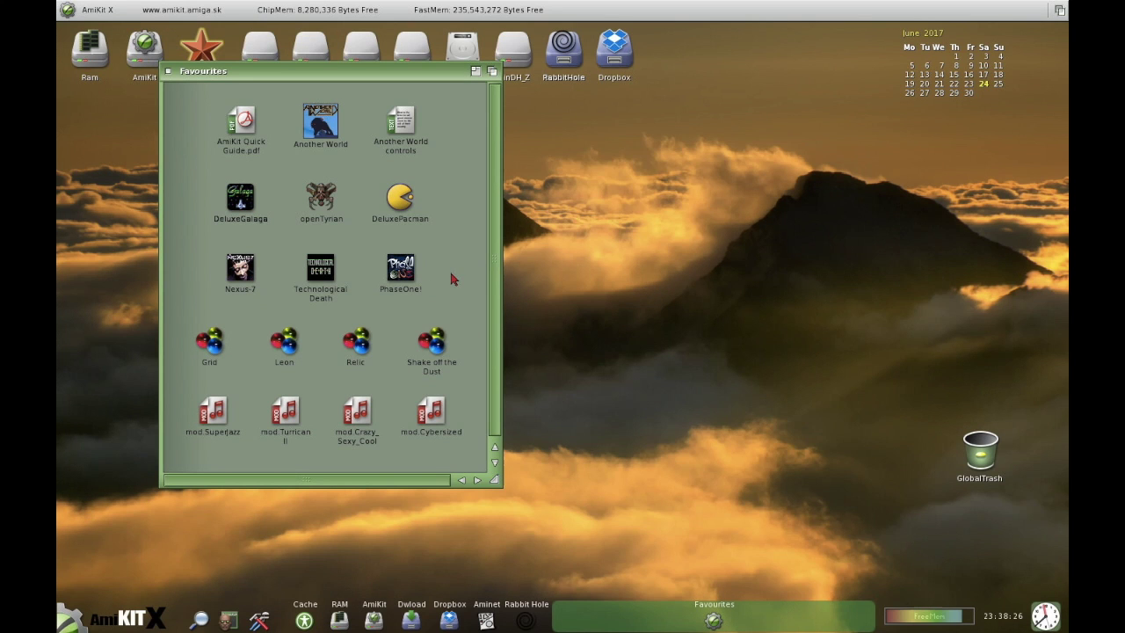
Launch openTyrian from Favourites and start a new game at Normal difficulty.
double_click(322, 199)
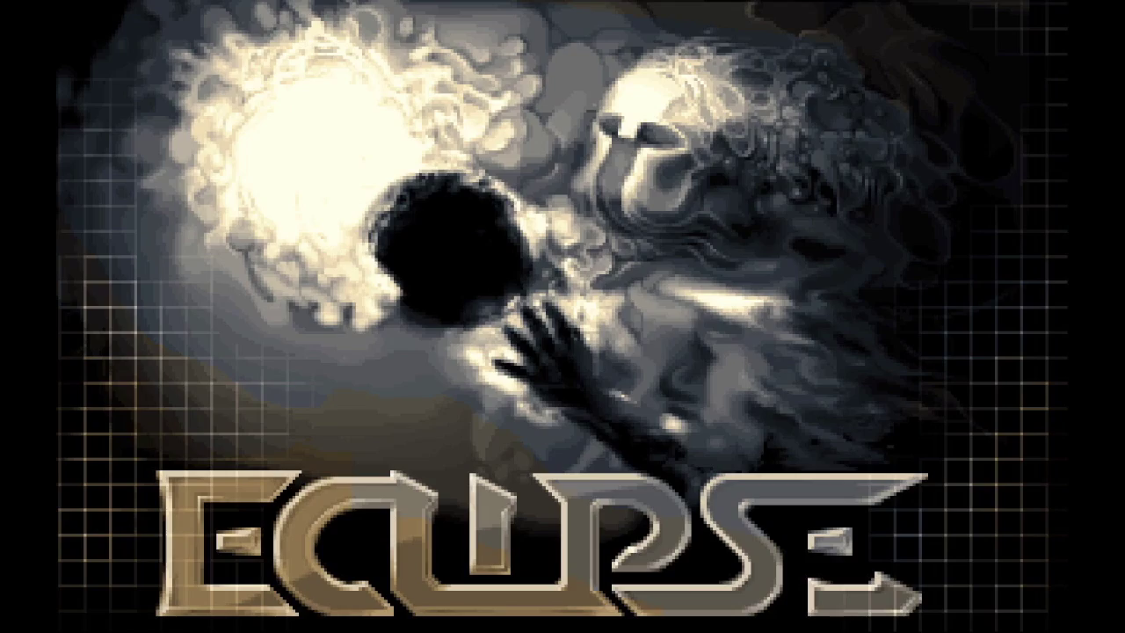
key("Down")
key("Up")
key("Return")
key("Return")
key("Return")
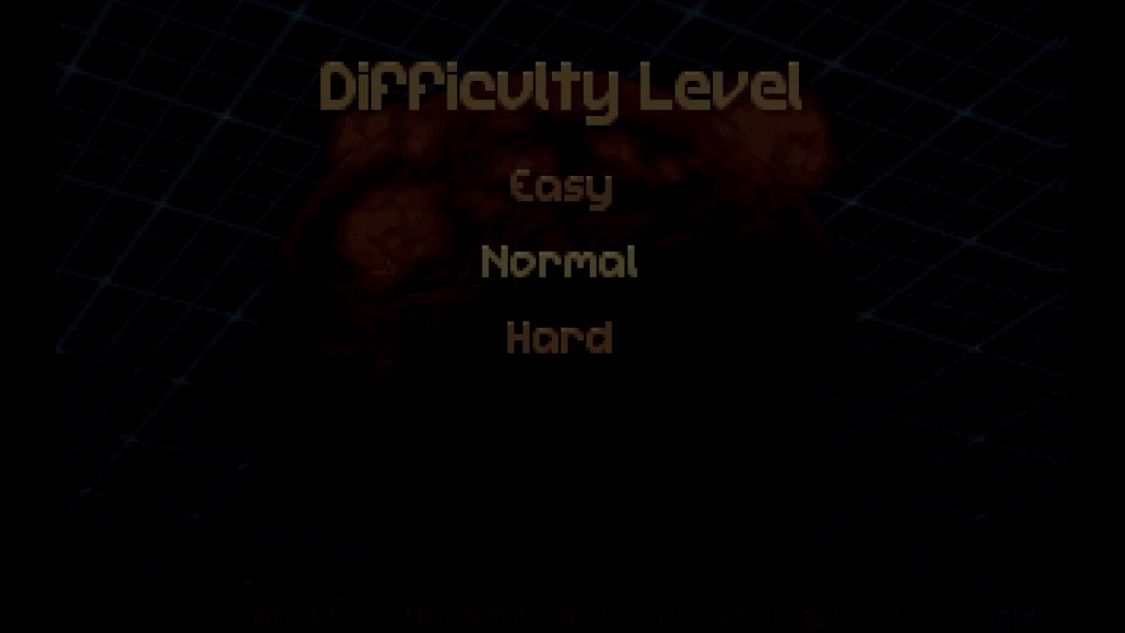
key("Return")
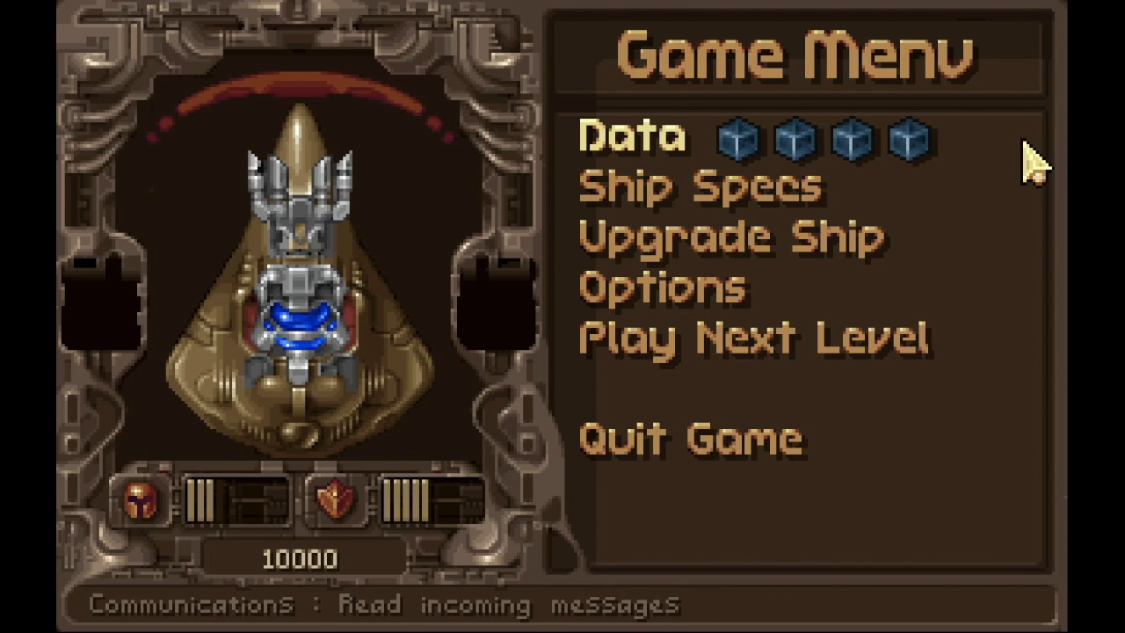
View the incoming Data message in openTyrian's Game Menu, and play the next level briefly.
key("Return")
key("Return")
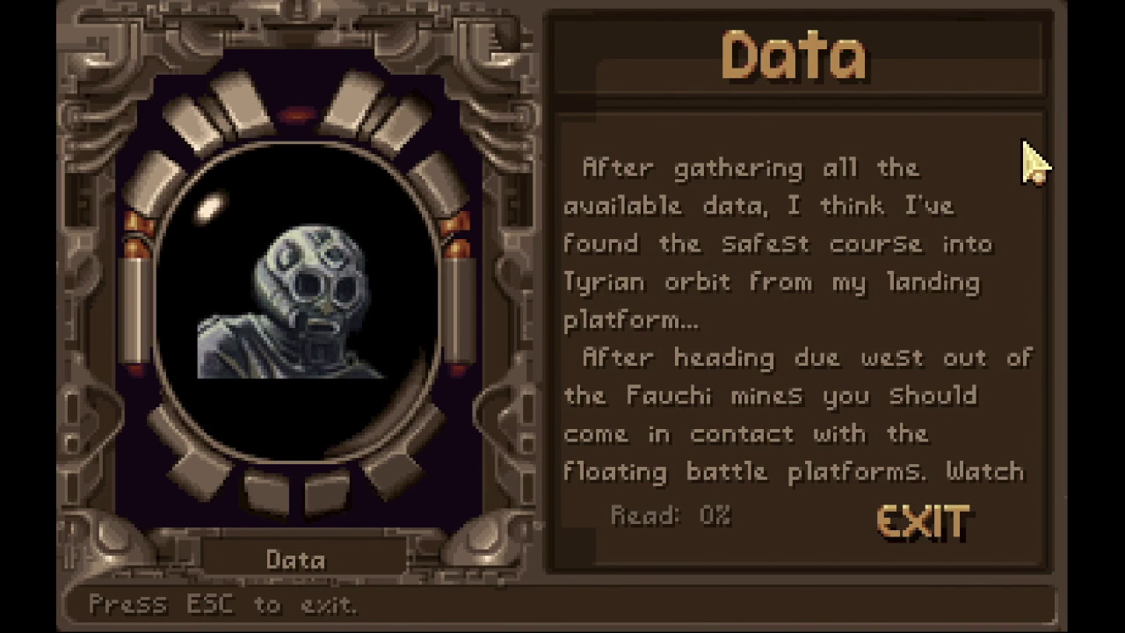
key("Escape")
left_click(1023, 505)
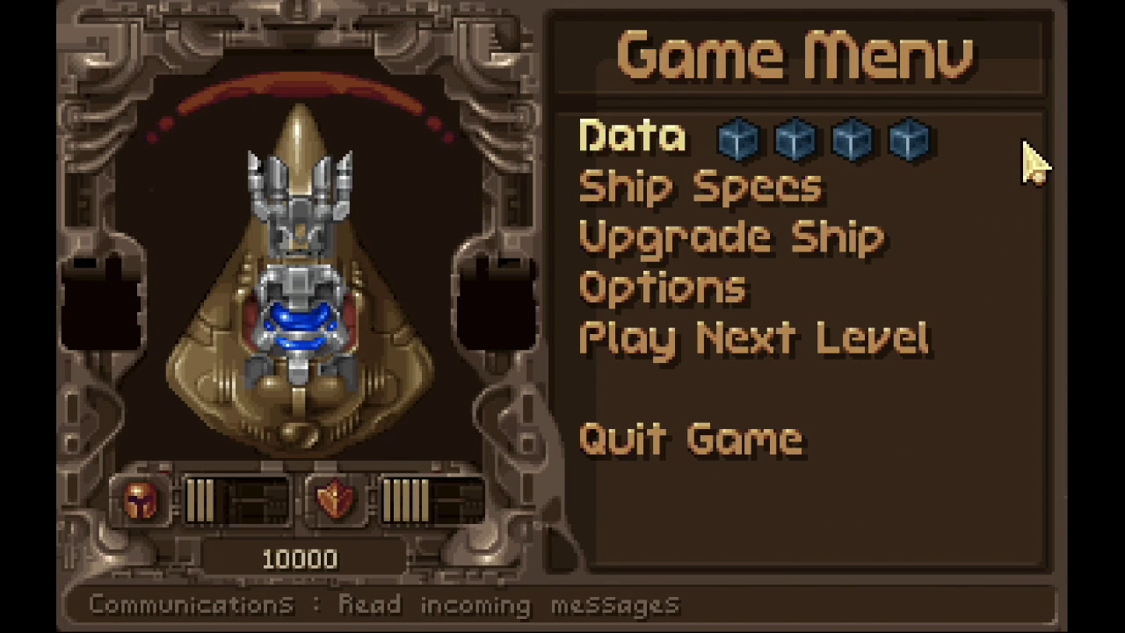
left_click(1025, 347)
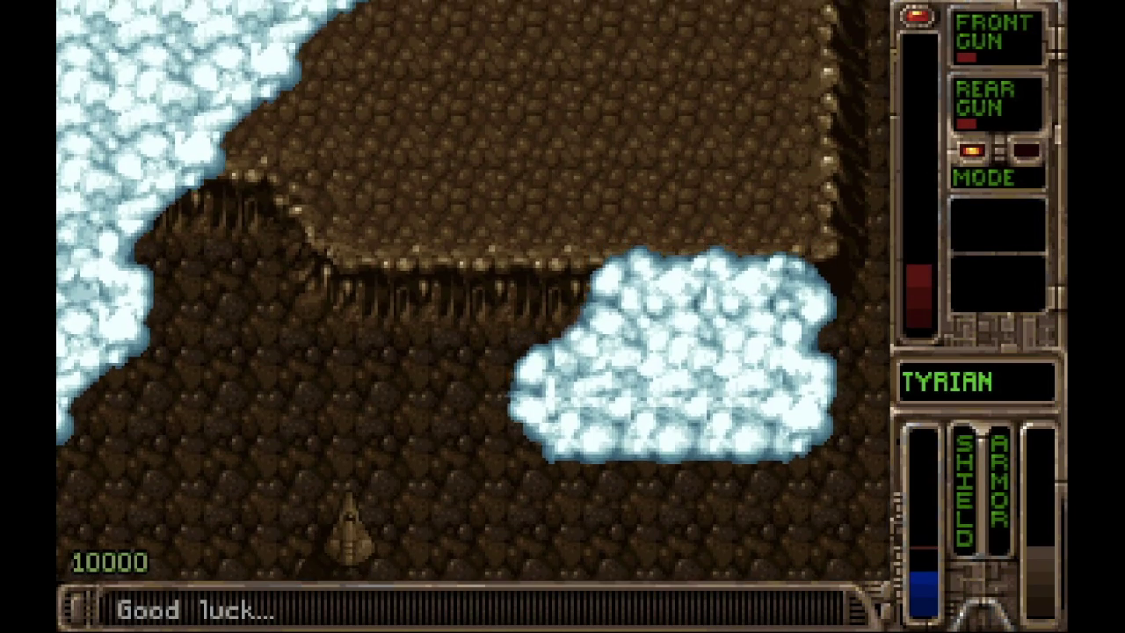
key("Right")
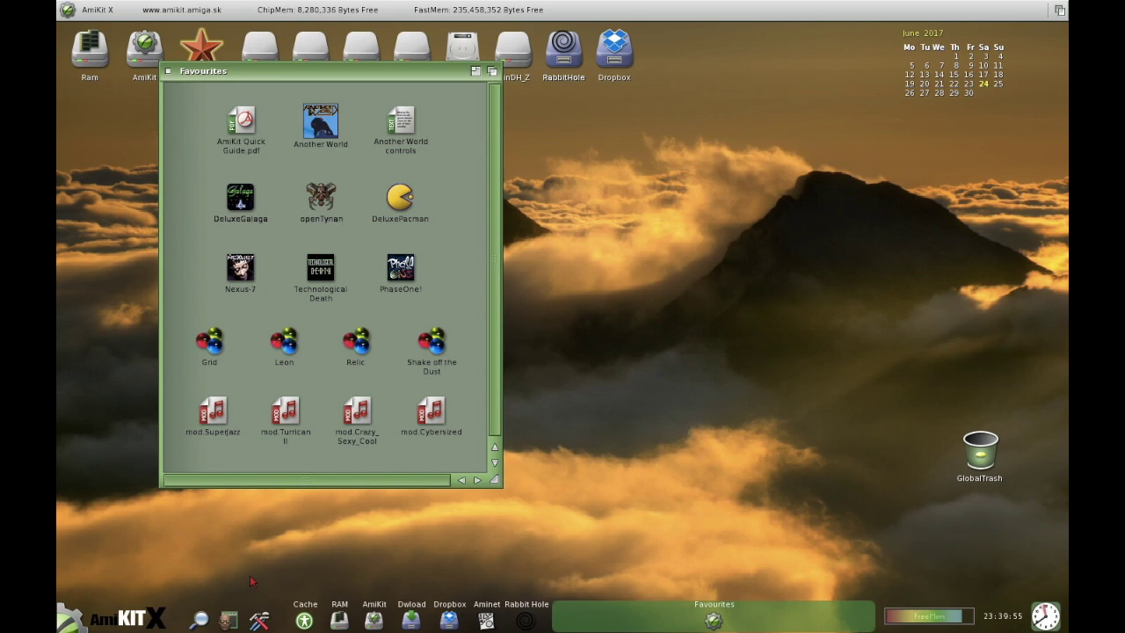
Open the User-Startup script from the System tools, scroll through its assigns and close the text editor.
left_click(259, 620)
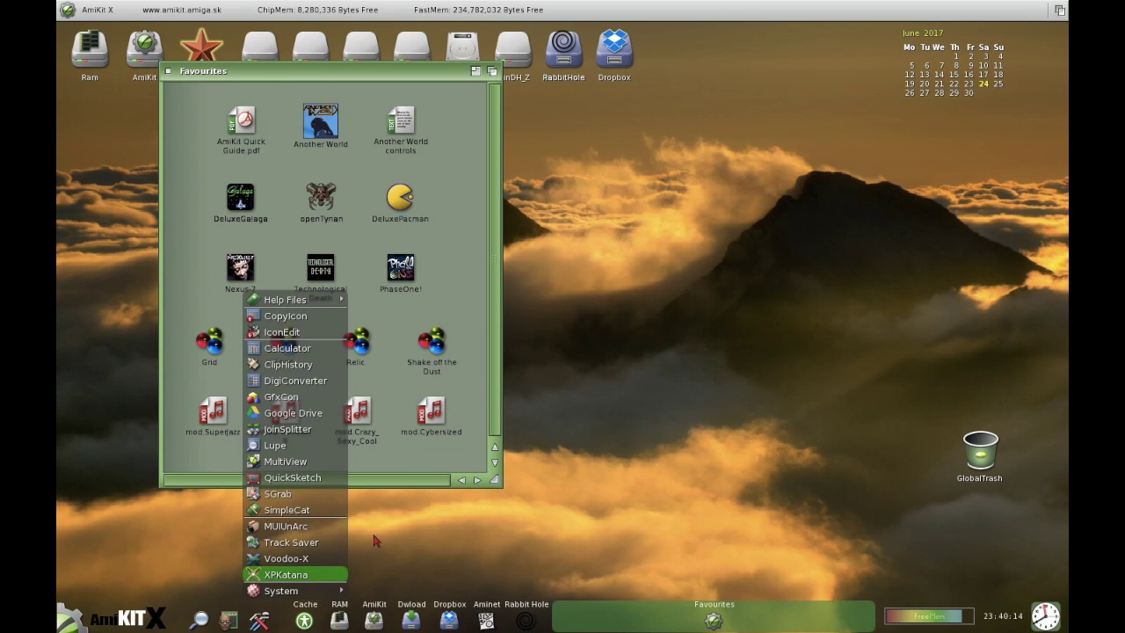
mouse_move(299, 589)
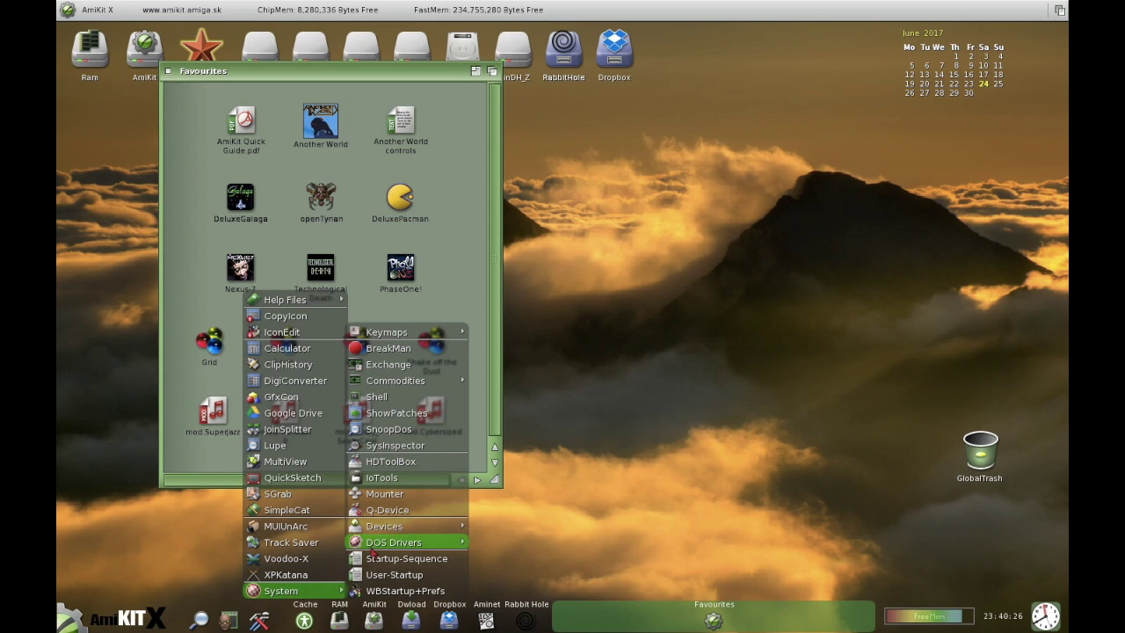
left_click(400, 577)
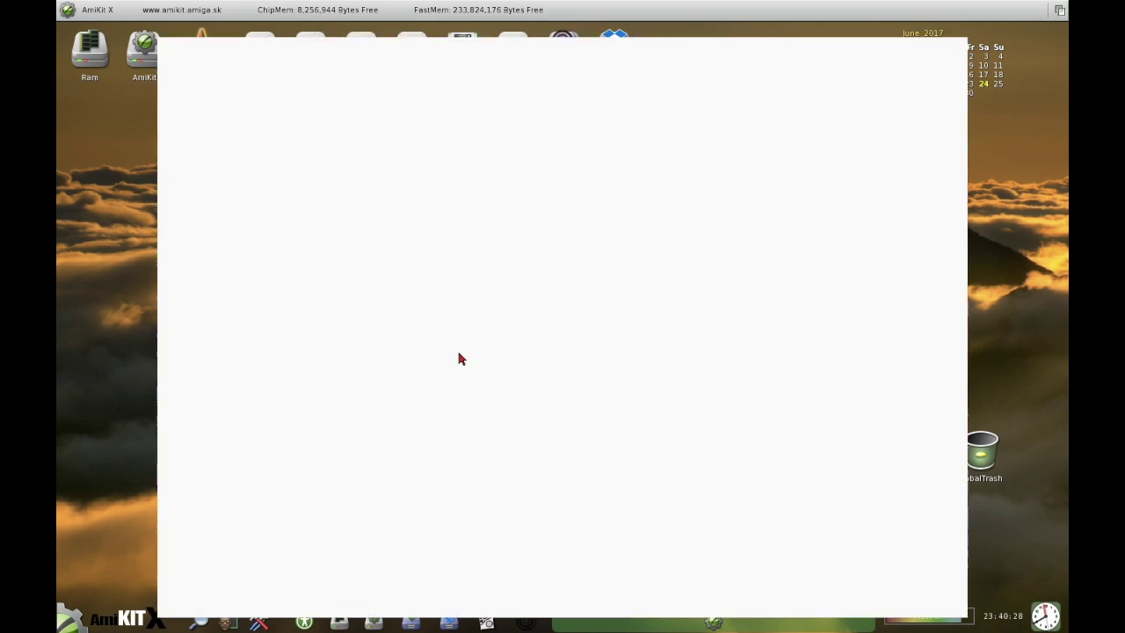
left_click_drag(168, 166, 176, 482)
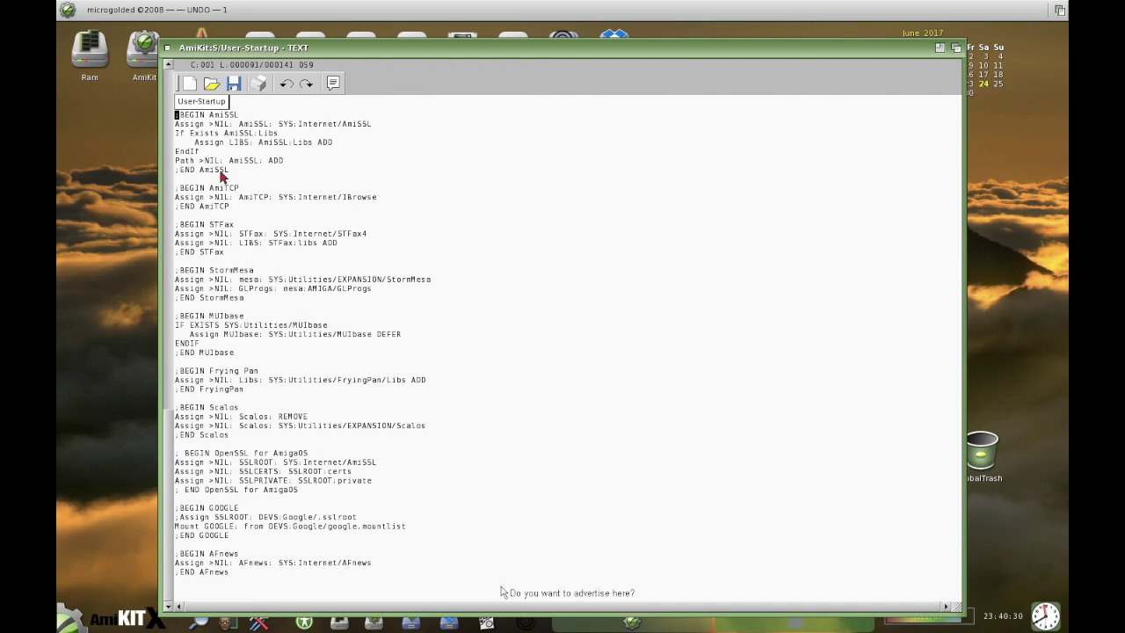
left_click(167, 48)
left_click(258, 618)
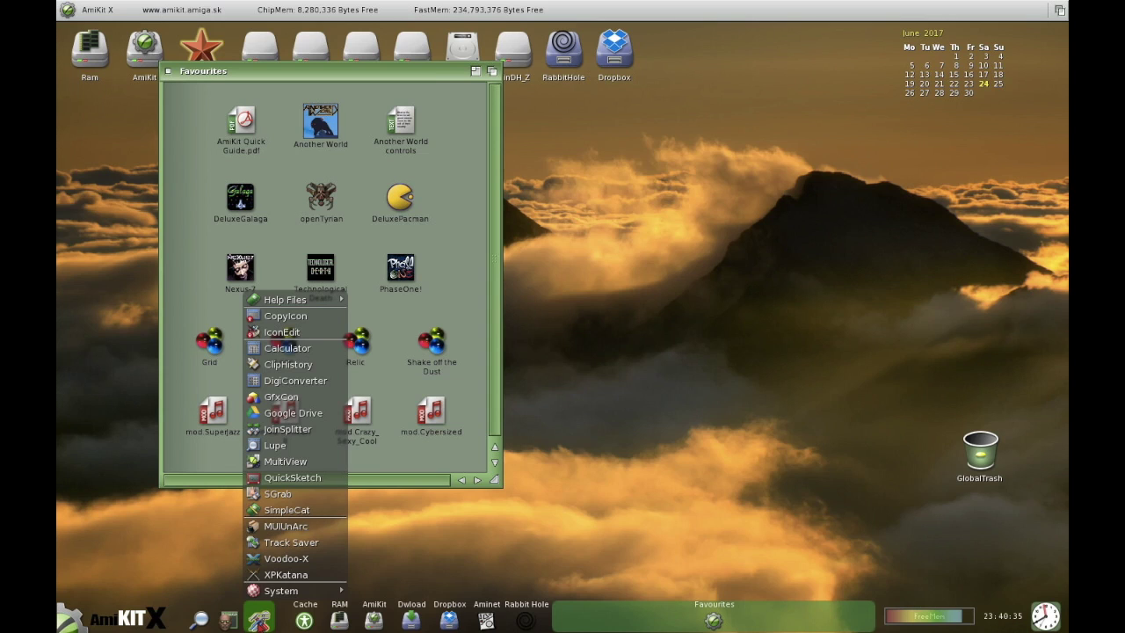
left_click(258, 619)
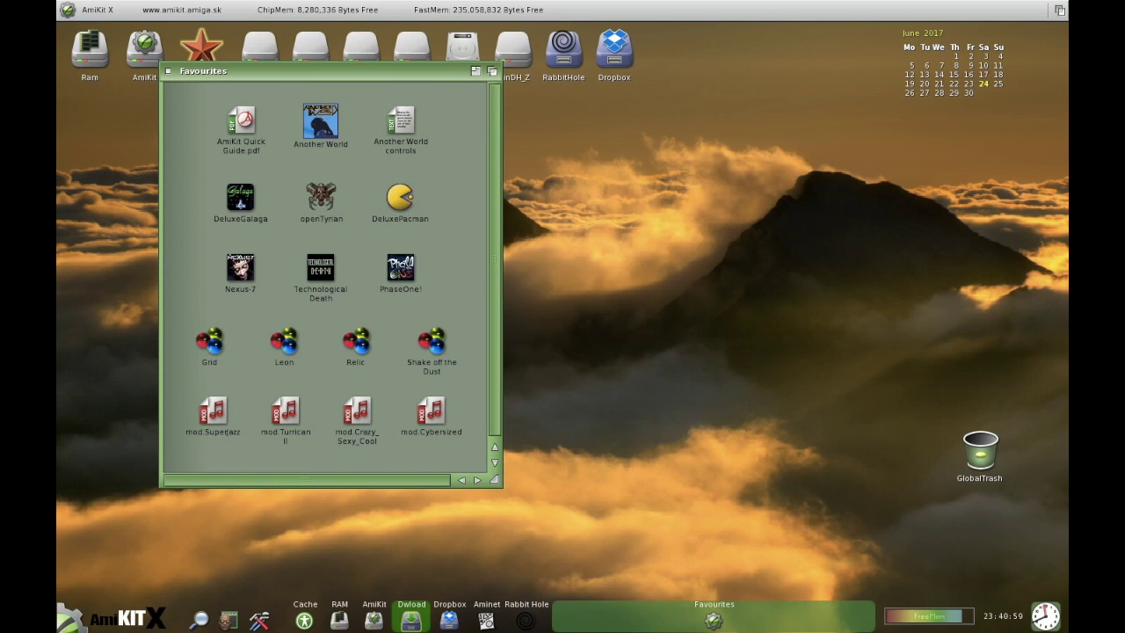
Open the downloaded AMIcast_Player.lha archive in Voodoo-X and extract all of its files to Ram:.
left_click(411, 620)
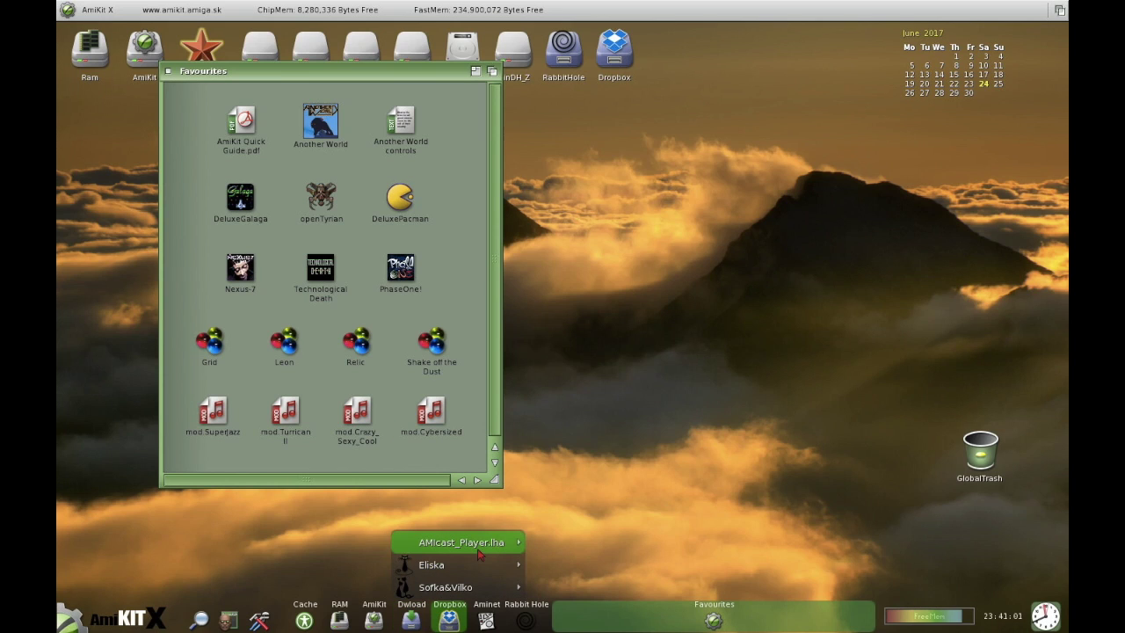
mouse_move(479, 547)
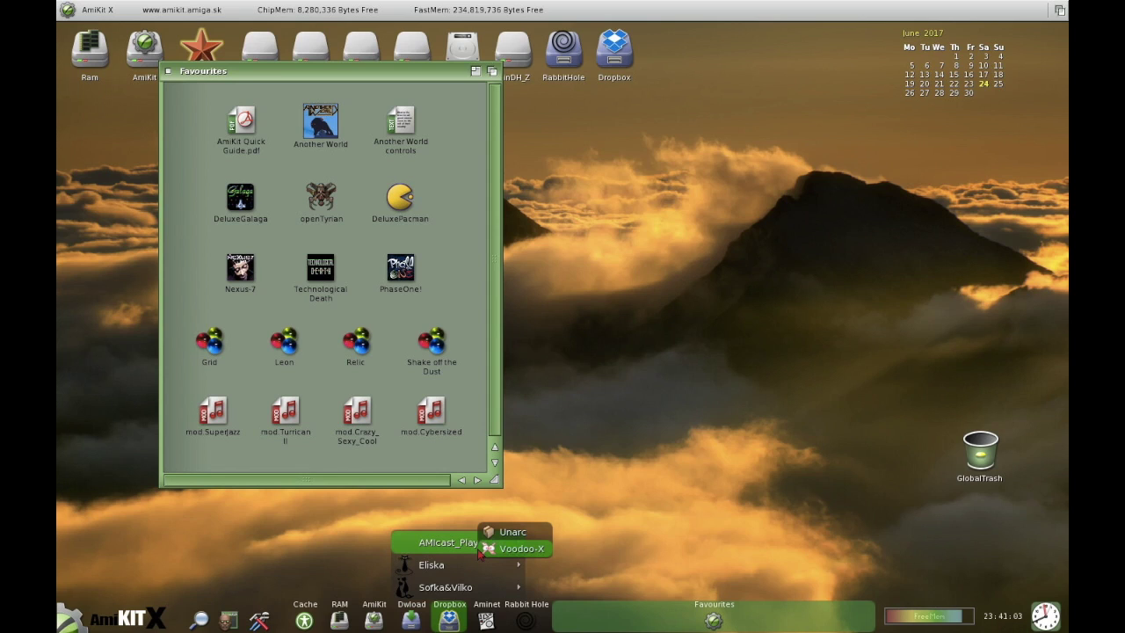
left_click(506, 548)
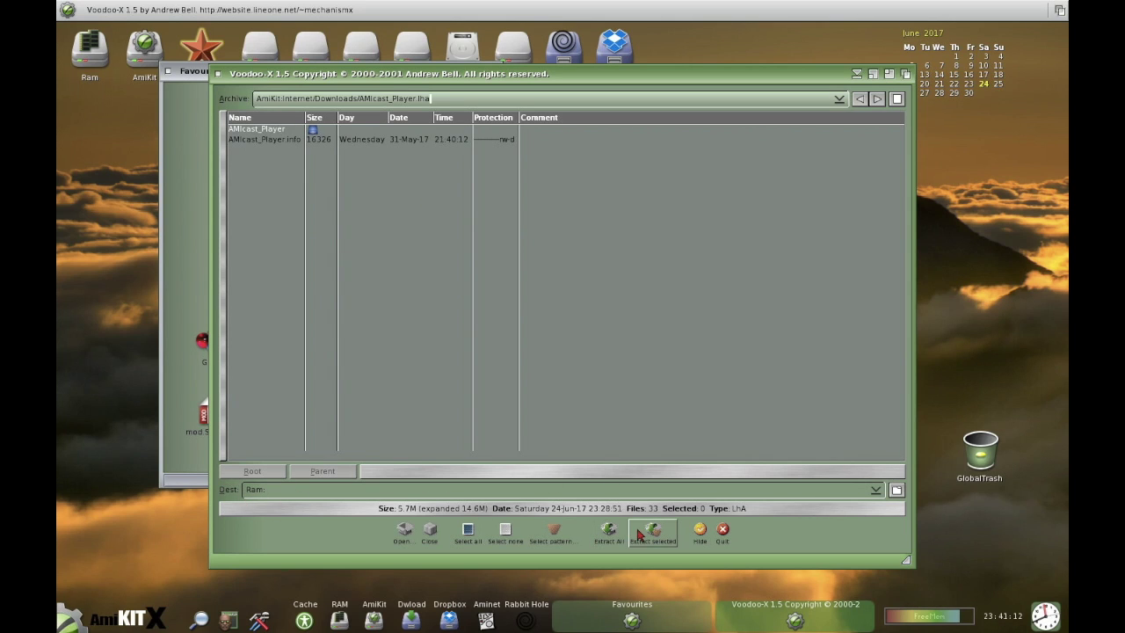
left_click(609, 532)
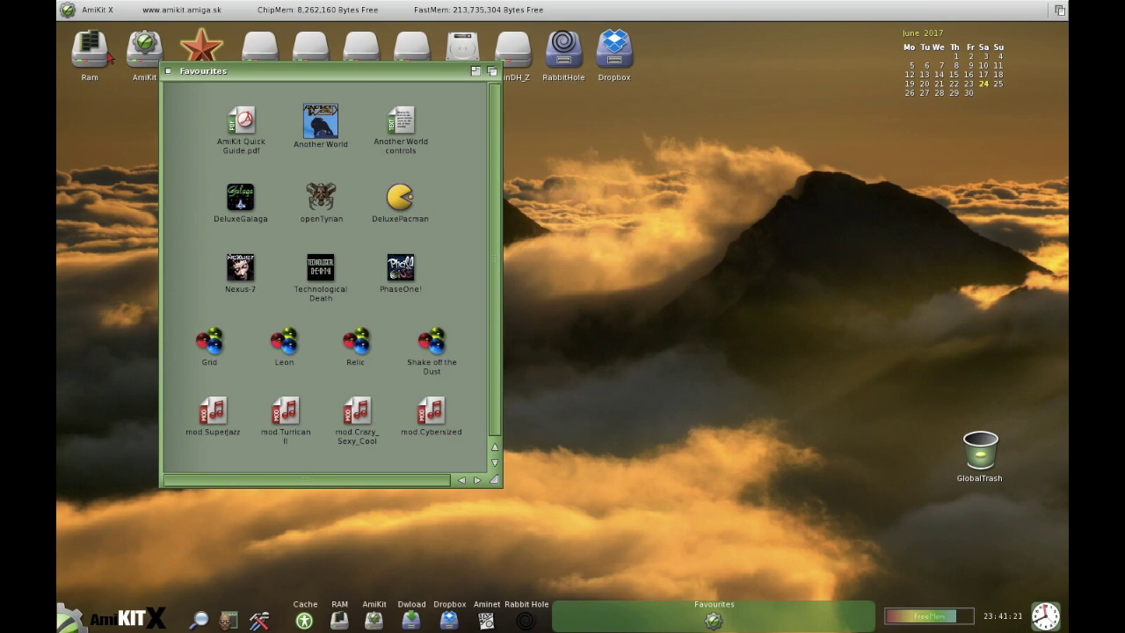
Open the Ram disk and the extracted AMIcast_Player drawer.
double_click(103, 53)
left_click(186, 90)
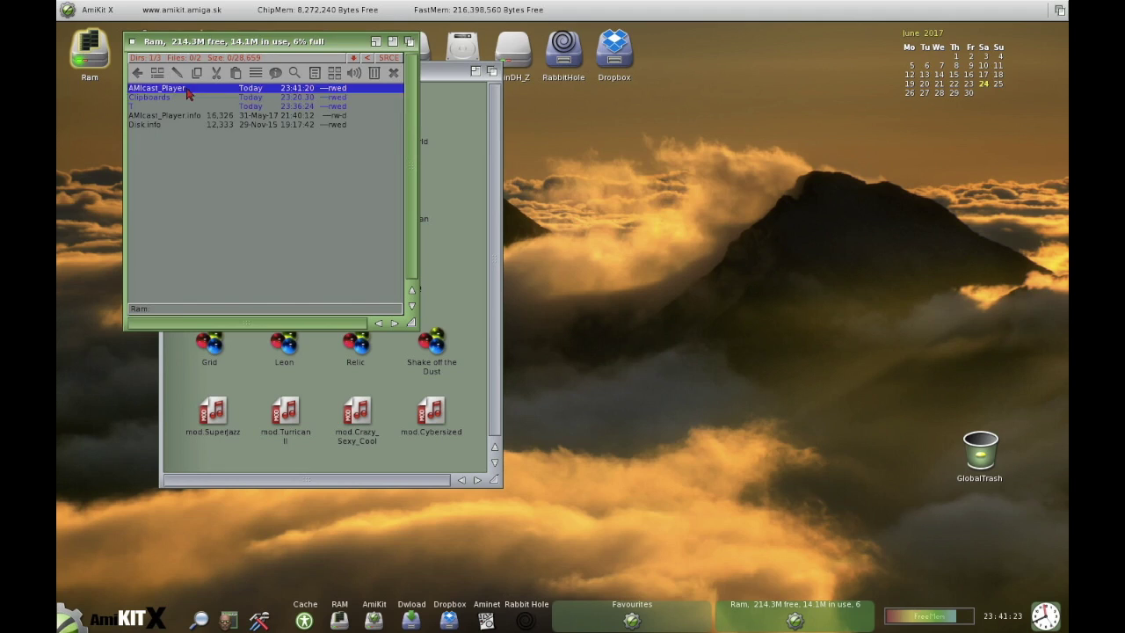
double_click(186, 91)
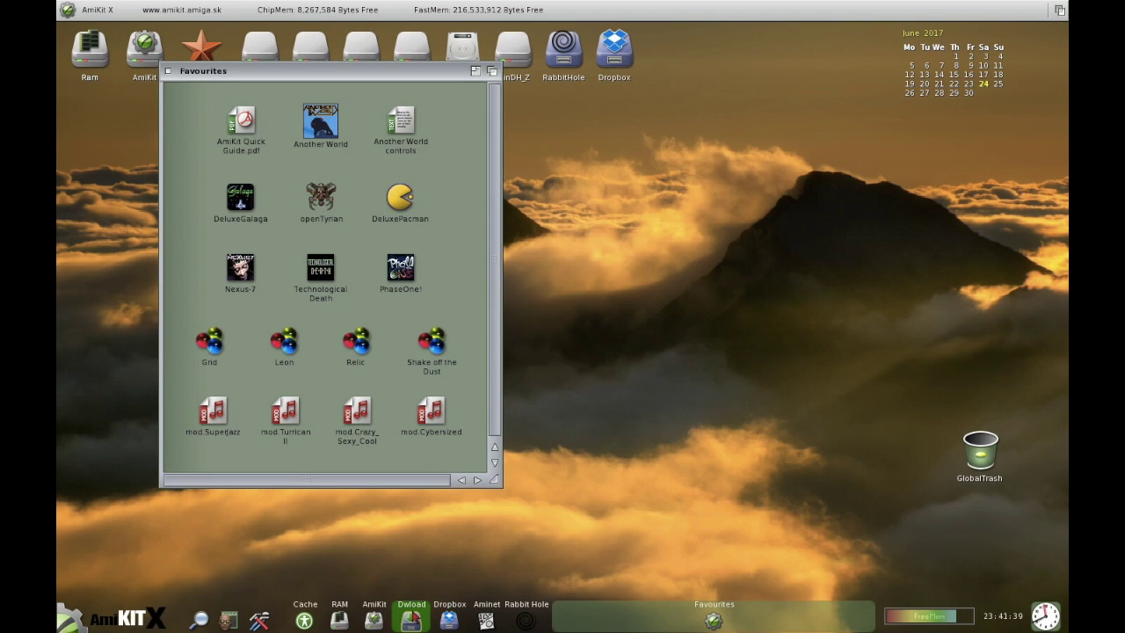
View the Eliska picture from the downloads folder with MultiView and close the picture window.
left_click(418, 615)
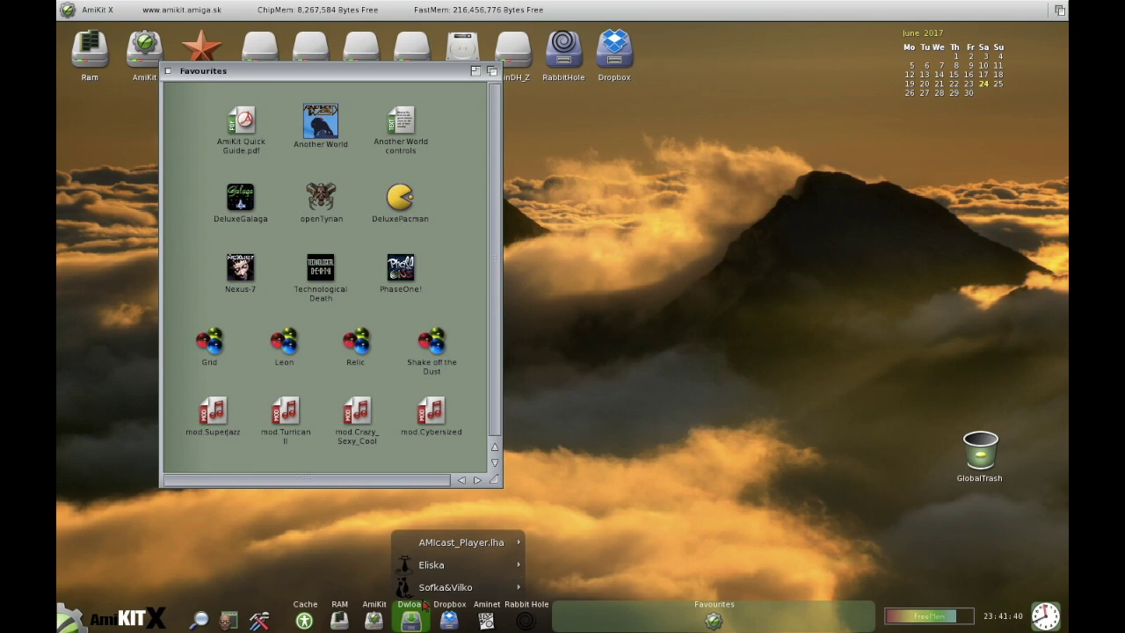
mouse_move(450, 573)
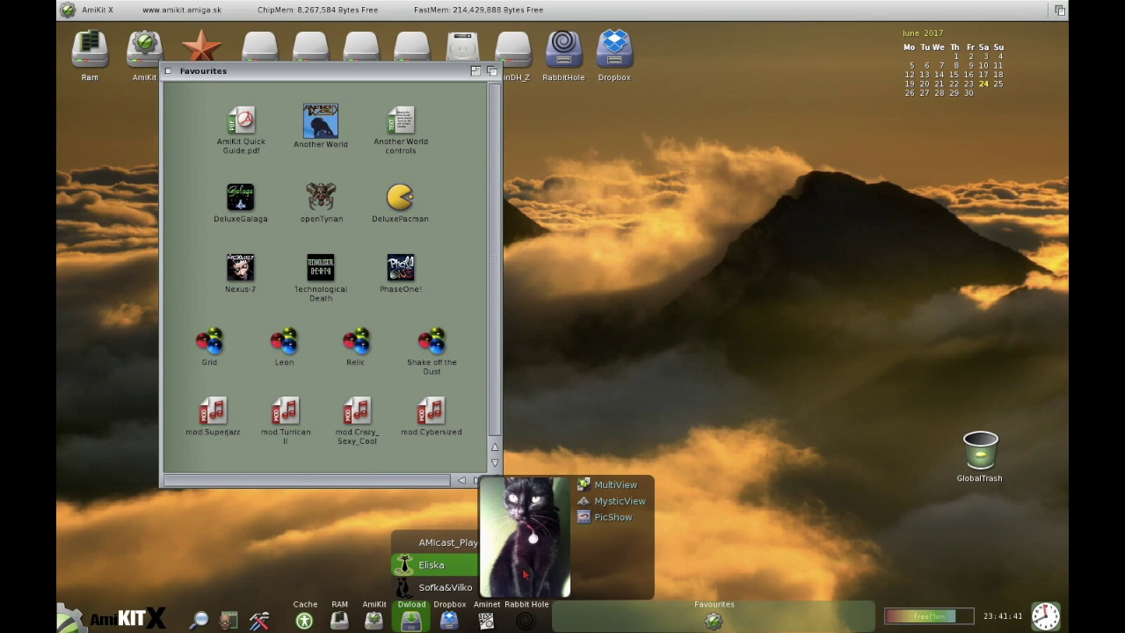
left_click(616, 485)
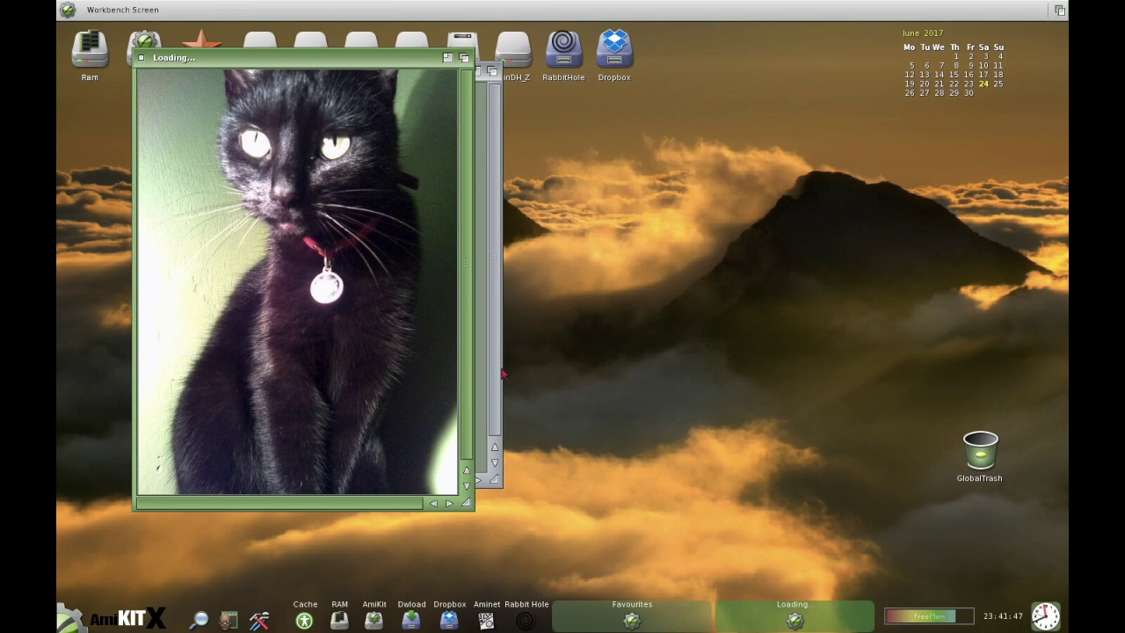
left_click(141, 57)
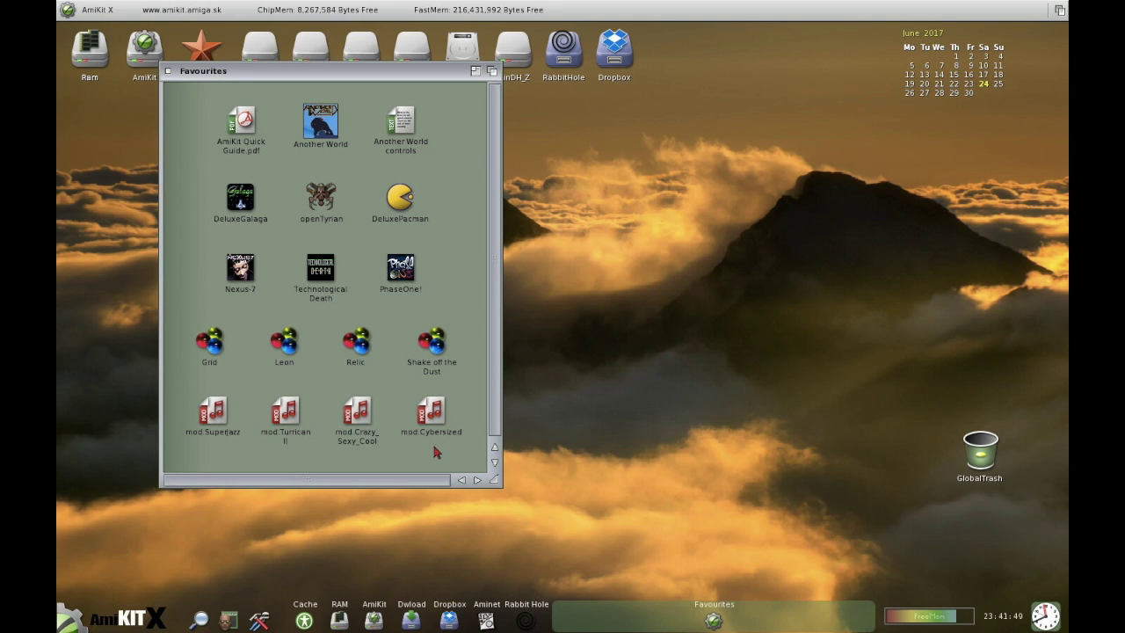
Browse the Dropbox folder's contents, and view the Cache List of drawers in its own window before closing it.
left_click(449, 619)
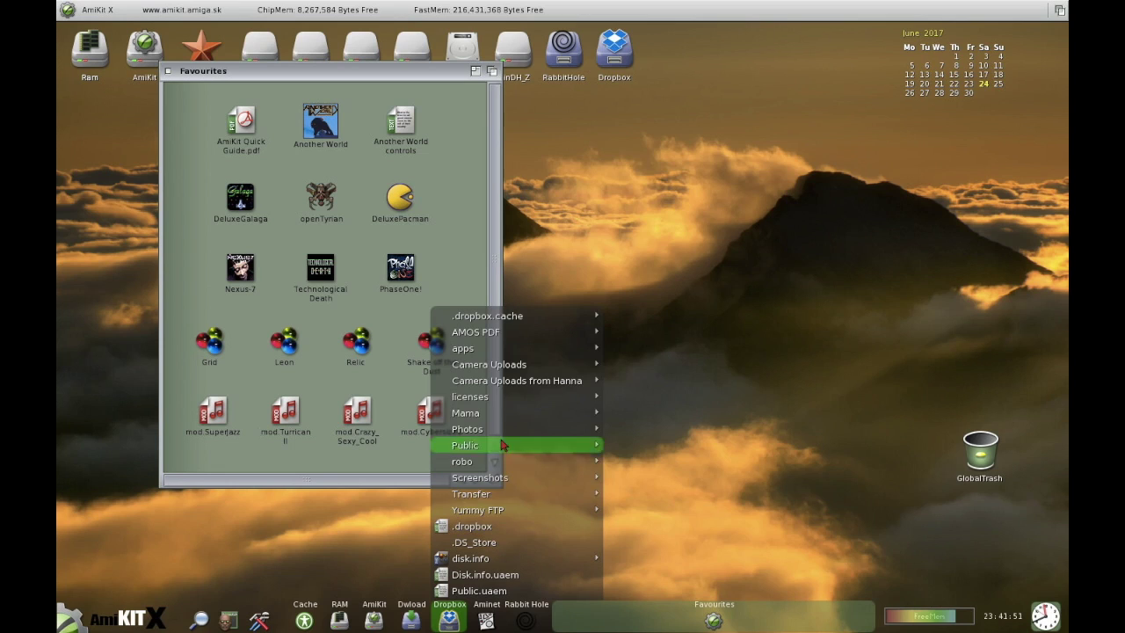
left_click(459, 621)
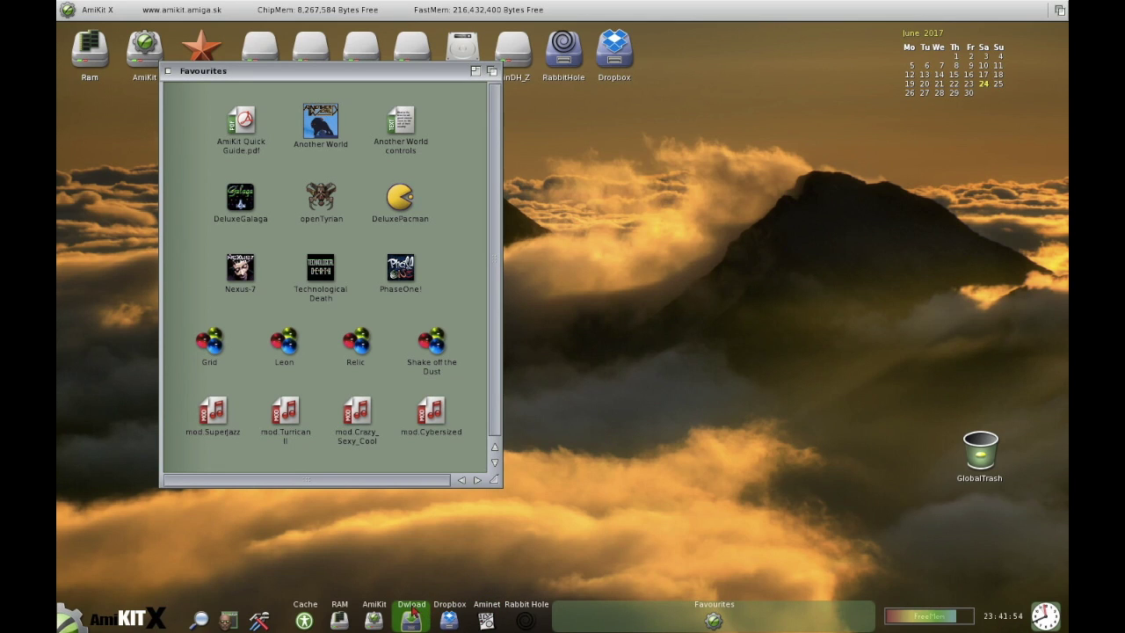
left_click(310, 617)
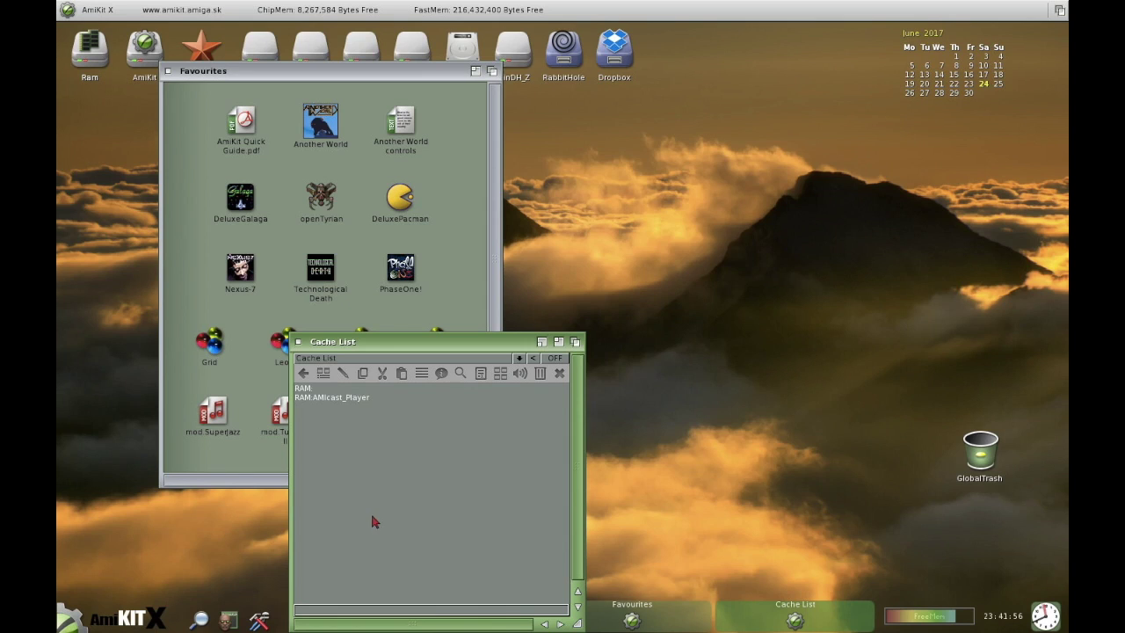
left_click_drag(369, 346, 531, 262)
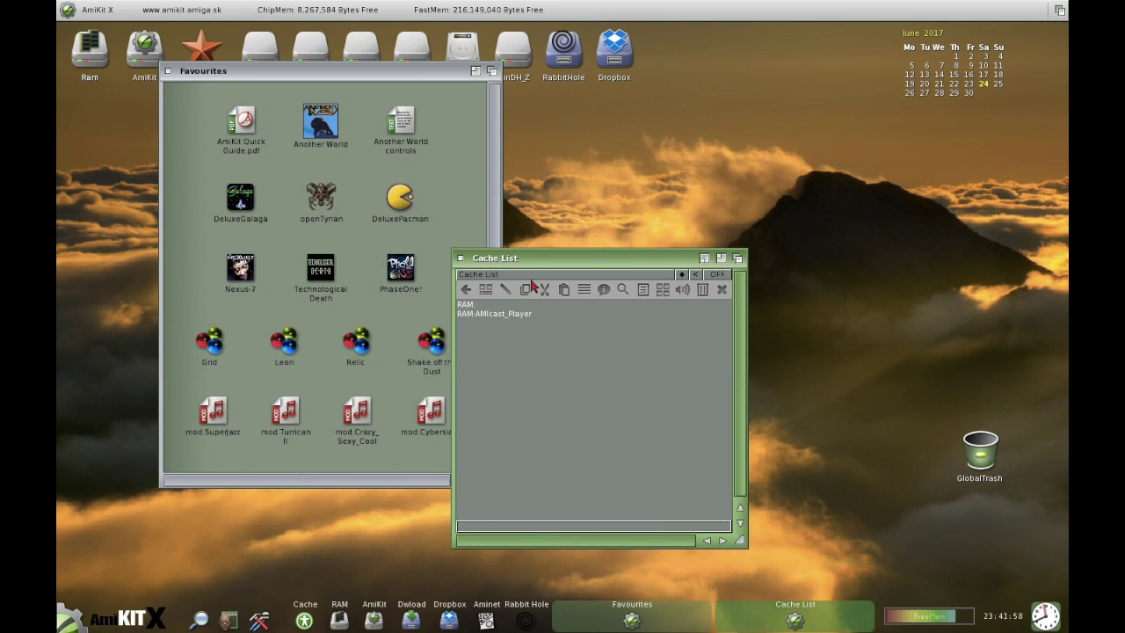
left_click(460, 259)
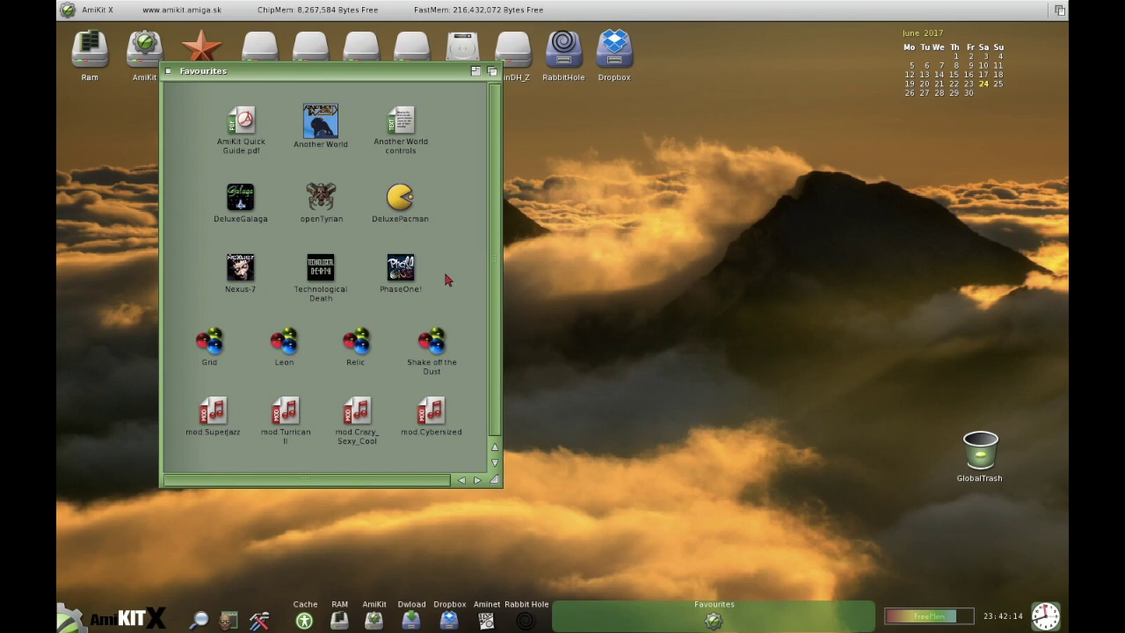
Launch the Nexus-7 demo from the Favourites drawer and start it from the WHDLoad splash window.
double_click(251, 275)
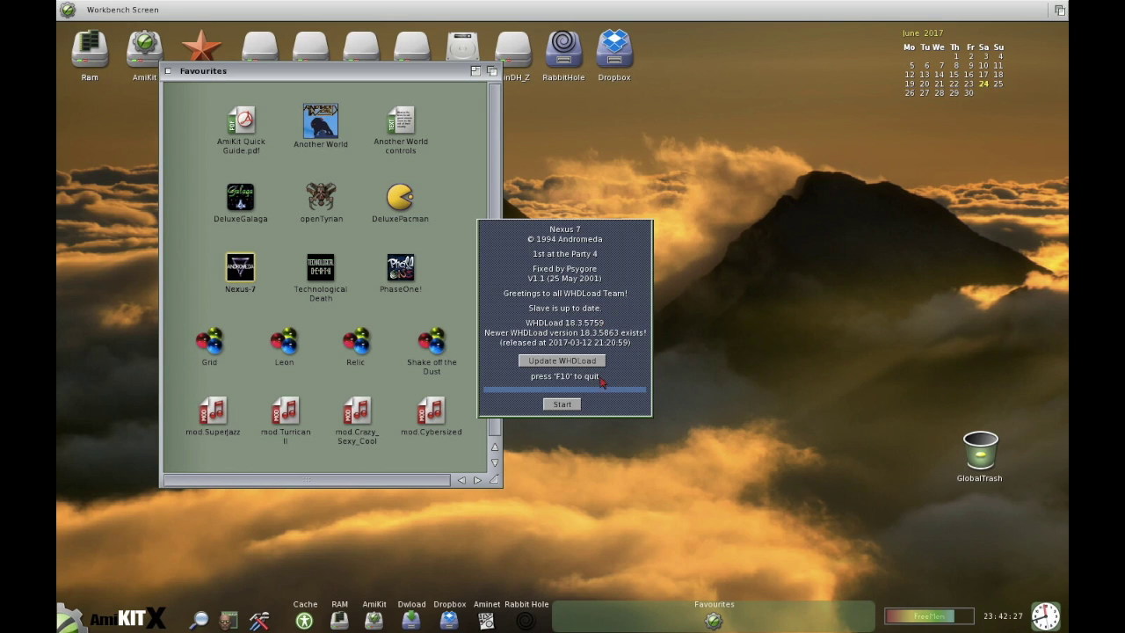
left_click(571, 404)
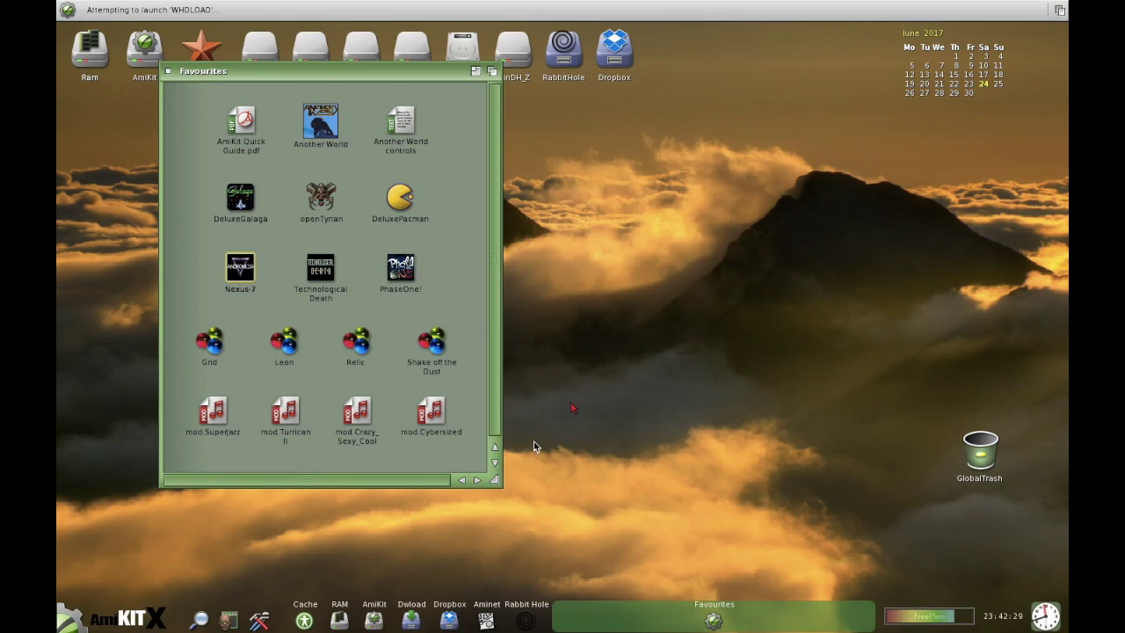